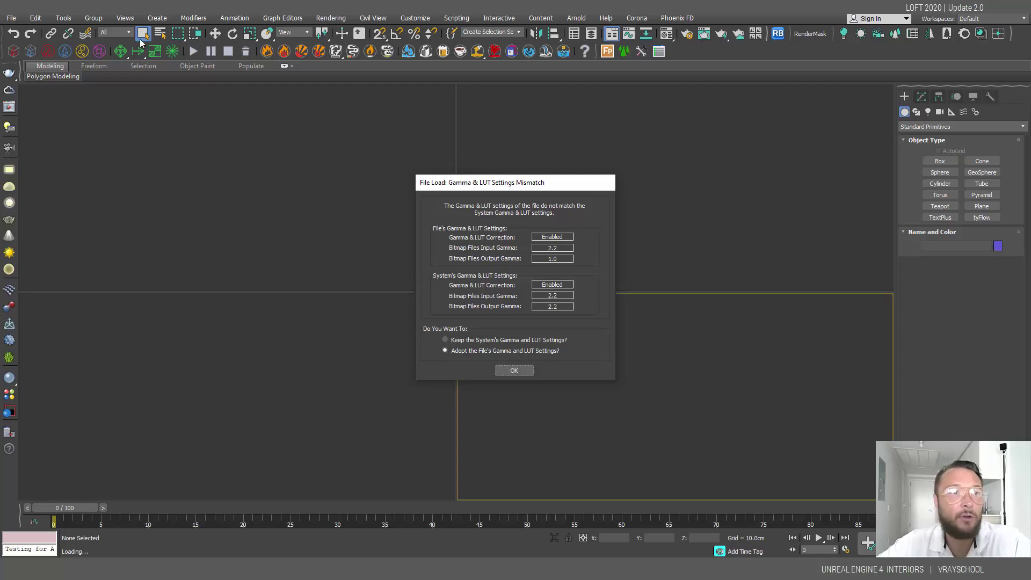
Adopt the file's gamma and LUT settings to finish loading the scene
left_click(525, 372)
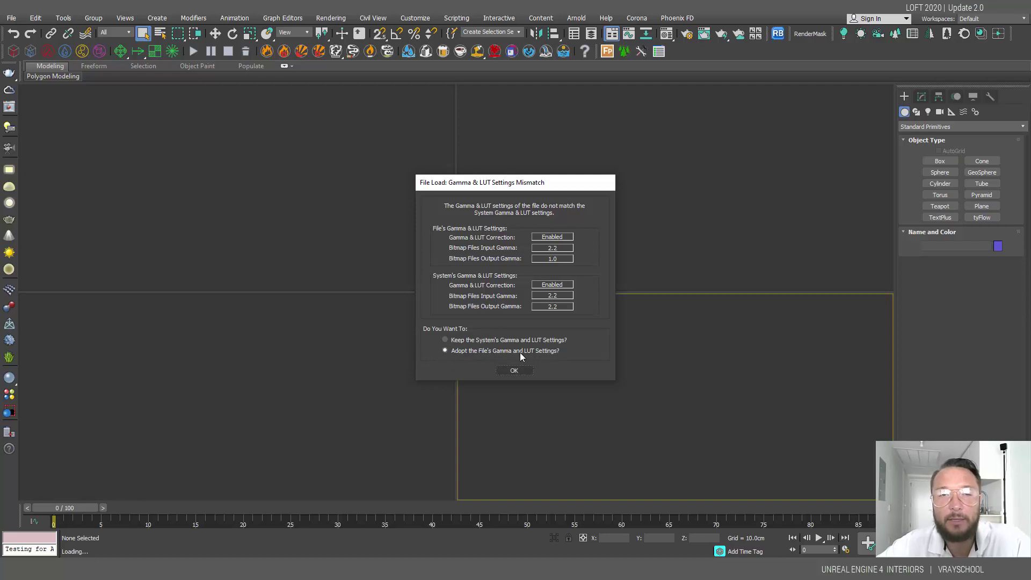
left_click(516, 370)
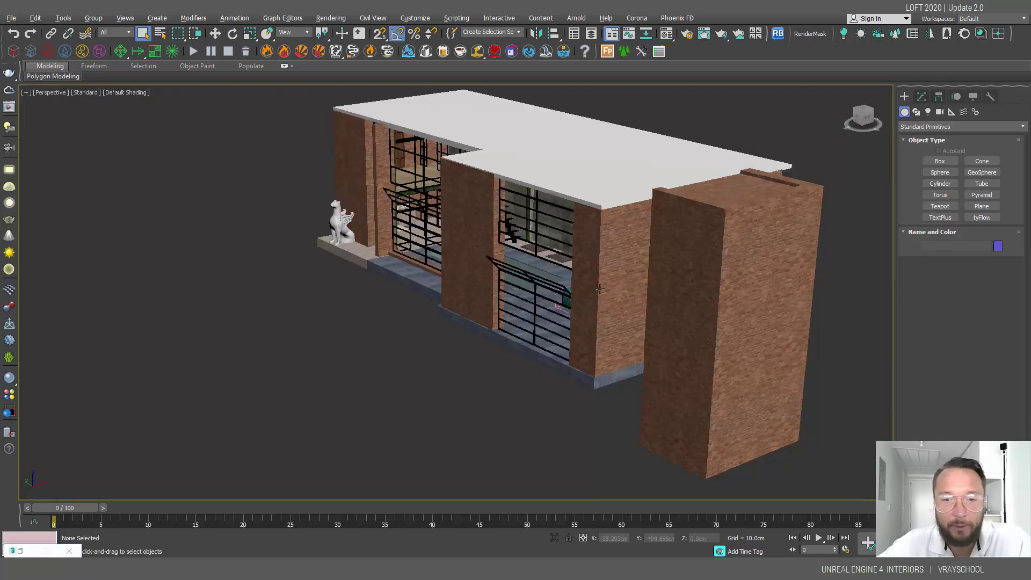
Look through VRayPhysicalCamera001 and show the safe frames
middle_click_drag(598, 282, 466, 297)
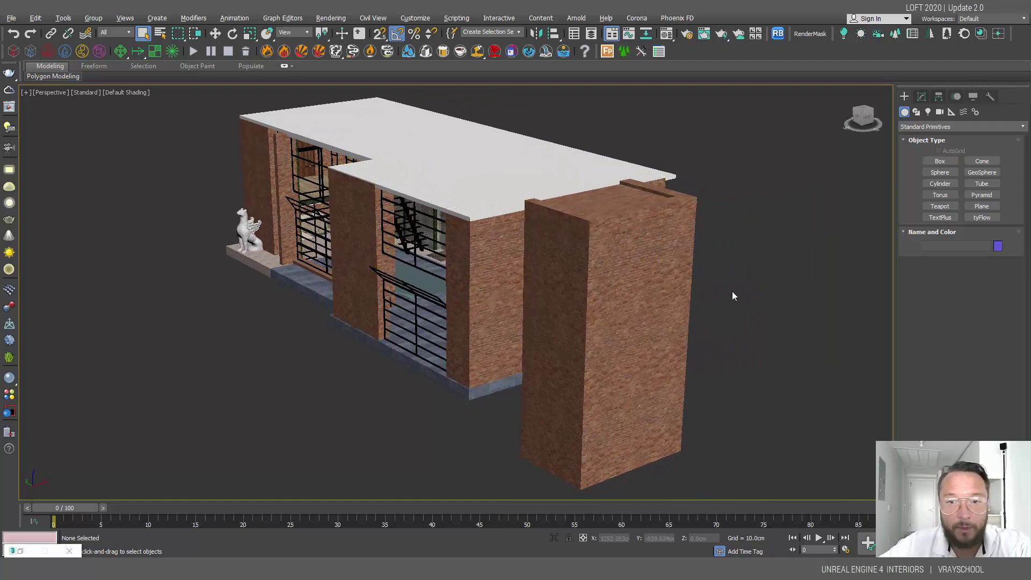
middle_click_drag(460, 288, 483, 311, "alt")
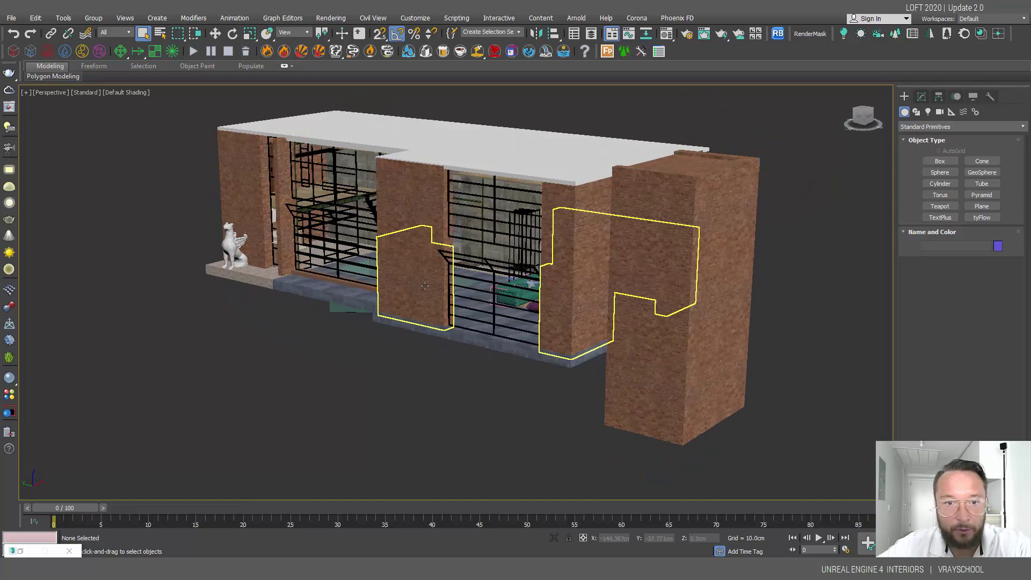
scroll(483, 292, "up", 4)
scroll(482, 293, "up", 4)
key("alt+c")
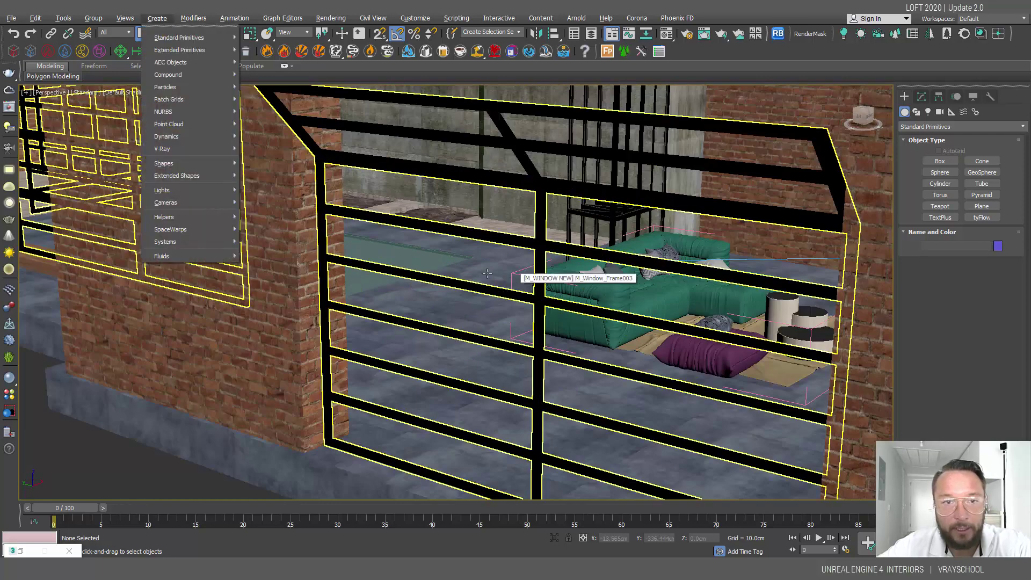
key("Escape")
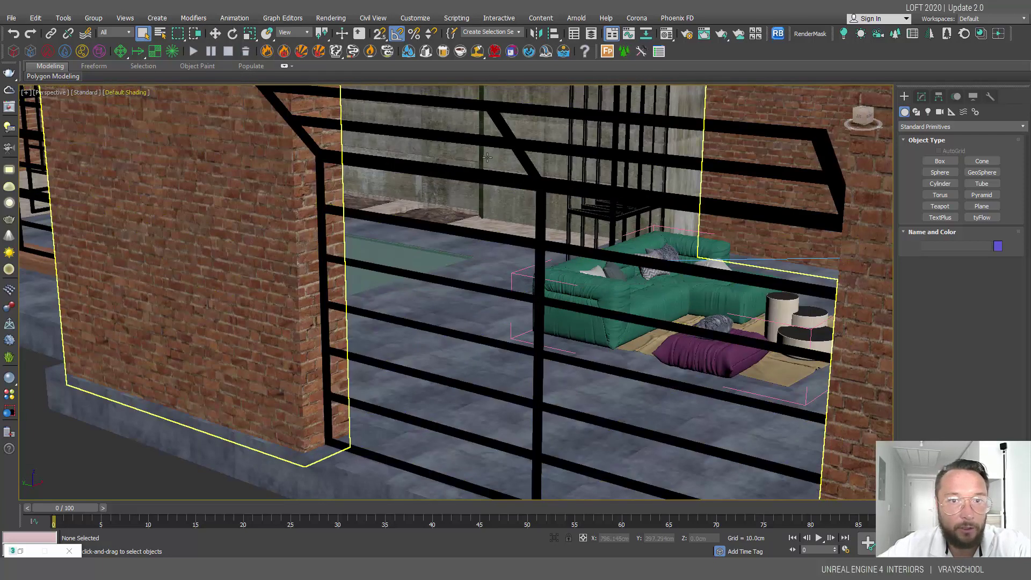
key("c")
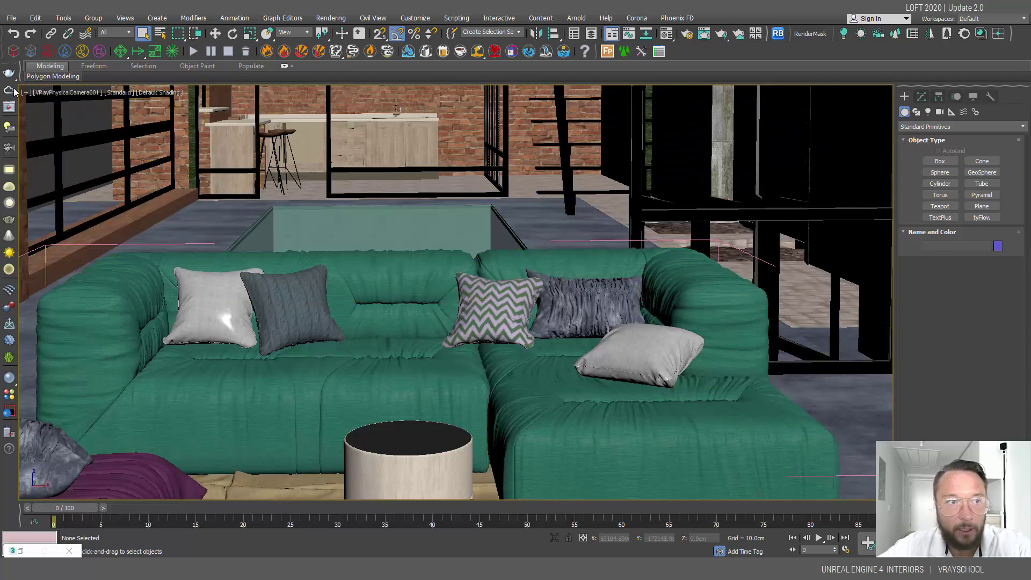
left_click(72, 96)
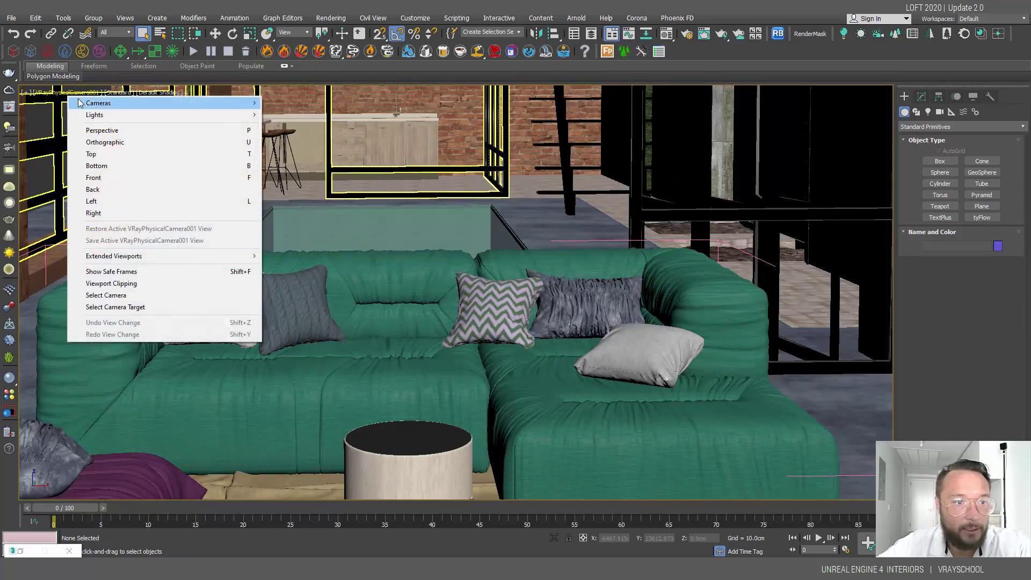
left_click(130, 270)
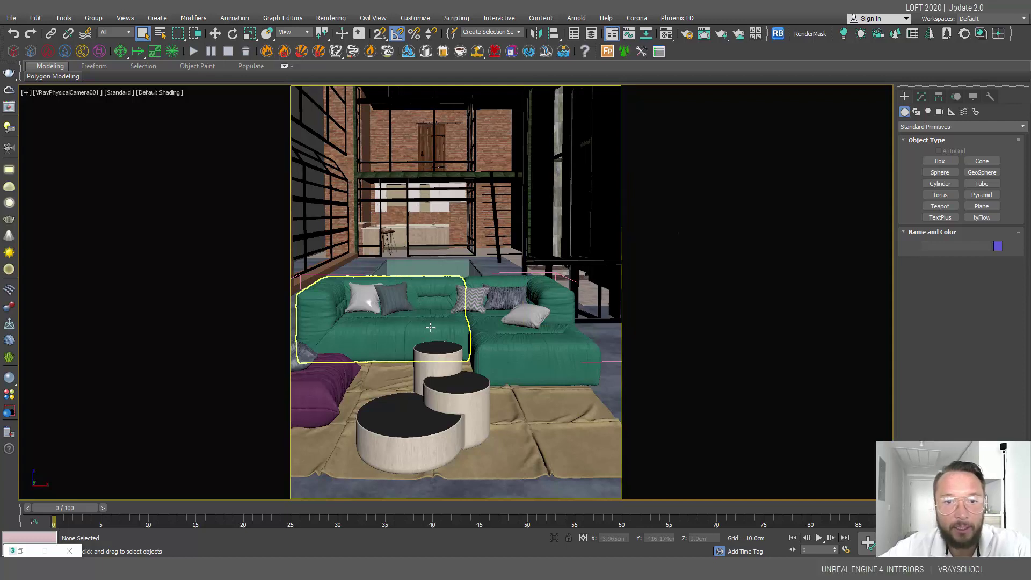
Isolate the concrete floor object M_Cocrete_Floor and show it in a perspective view
left_click(348, 161)
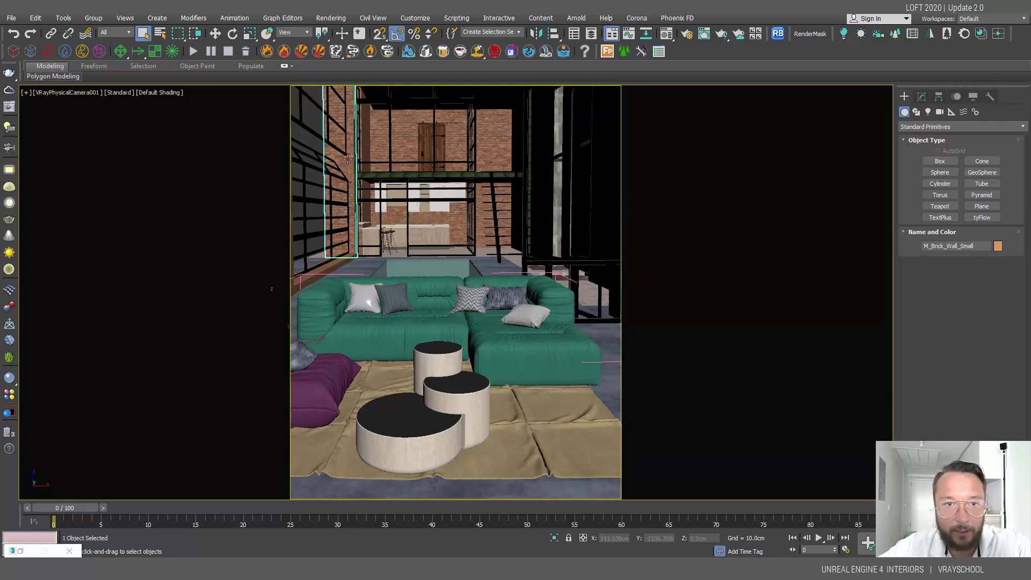
left_click(618, 411)
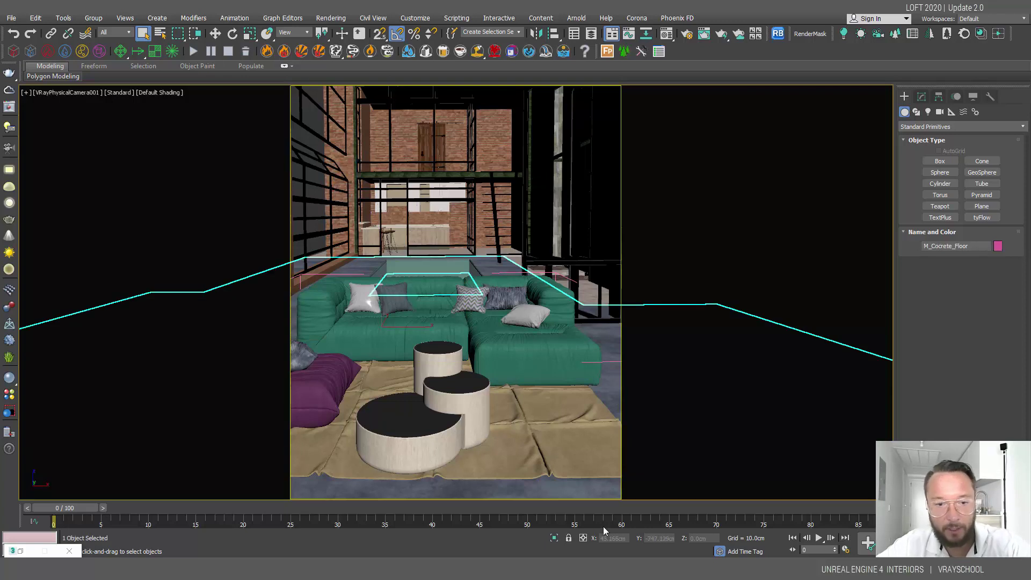
key("alt+q")
key("p")
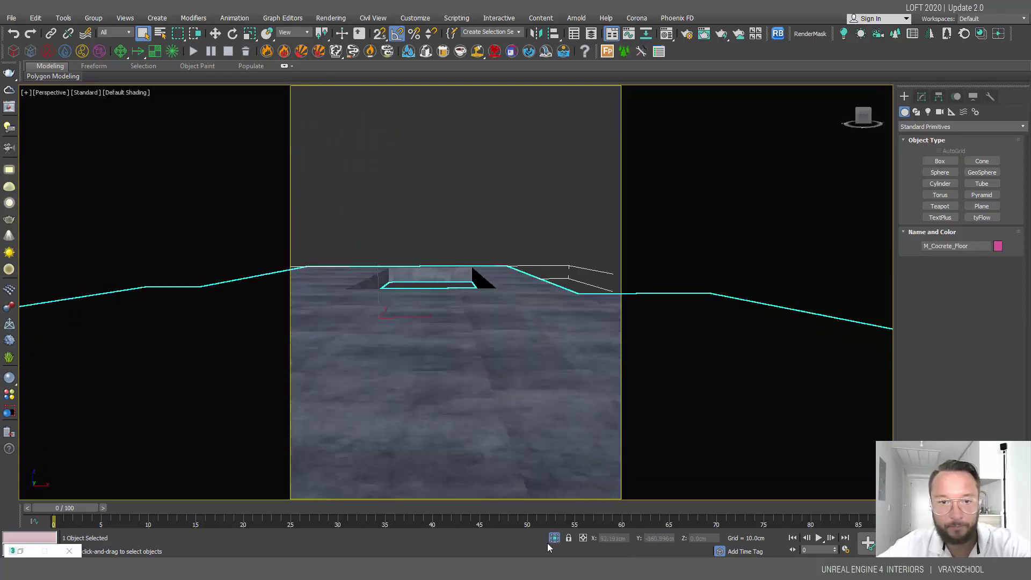
mouse_move(432, 375)
middle_mouse_down("alt")
mouse_move(470, 414)
mouse_move(478, 324)
mouse_move(451, 328)
middle_mouse_up("alt")
scroll(467, 414, "down", 4)
Turn off the safe frames in the perspective view
right_click(41, 95)
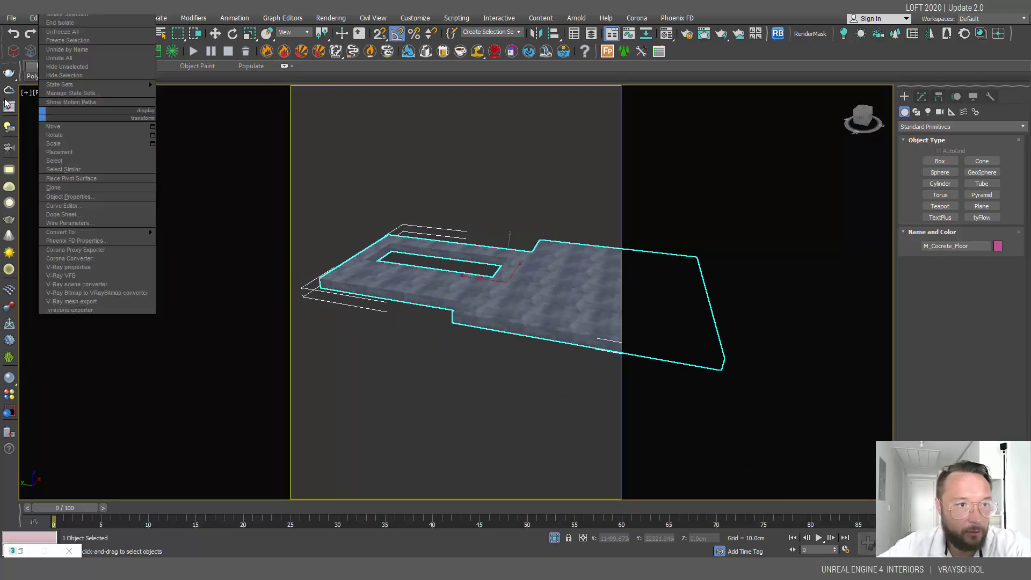
left_click(33, 76)
right_click(40, 95)
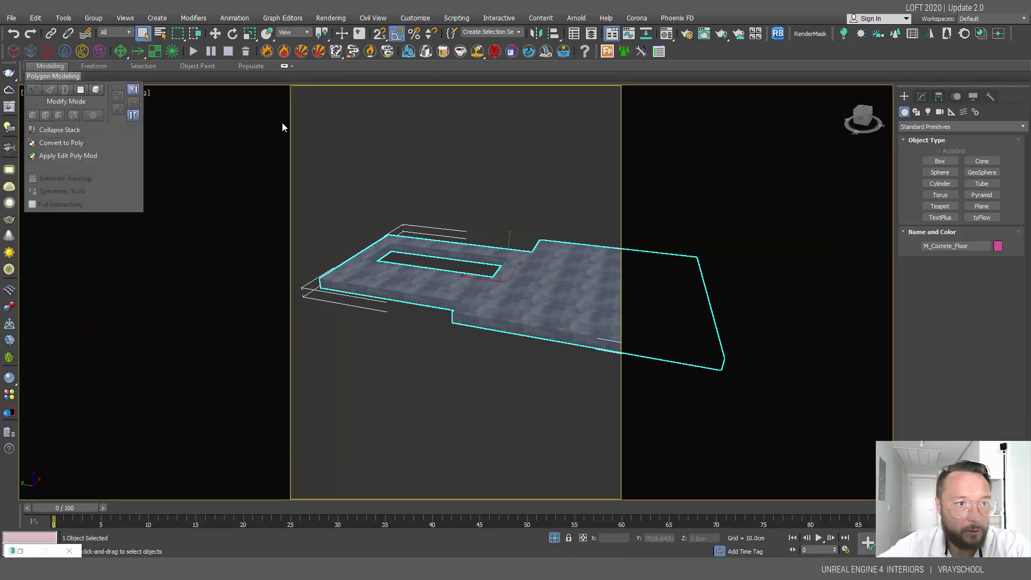
left_click(252, 133)
left_click(50, 93)
left_click(97, 272)
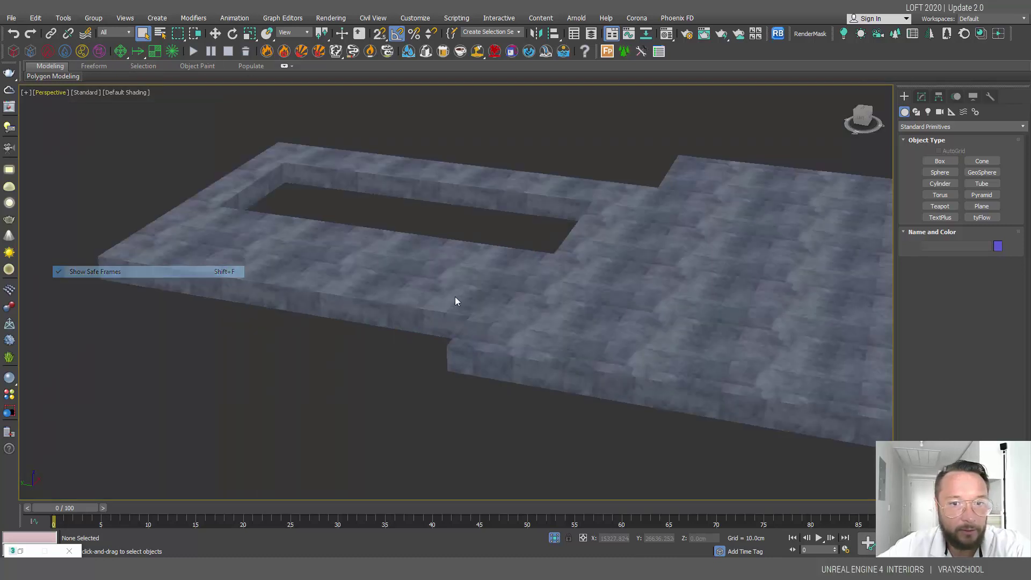
Disable the floor's UVW Map and Extrude modifiers and view its base line outline from the top
scroll(495, 353, "down", 5)
scroll(529, 342, "up", 3)
middle_click_drag(704, 278, 524, 290)
left_click(922, 97)
left_click(618, 290)
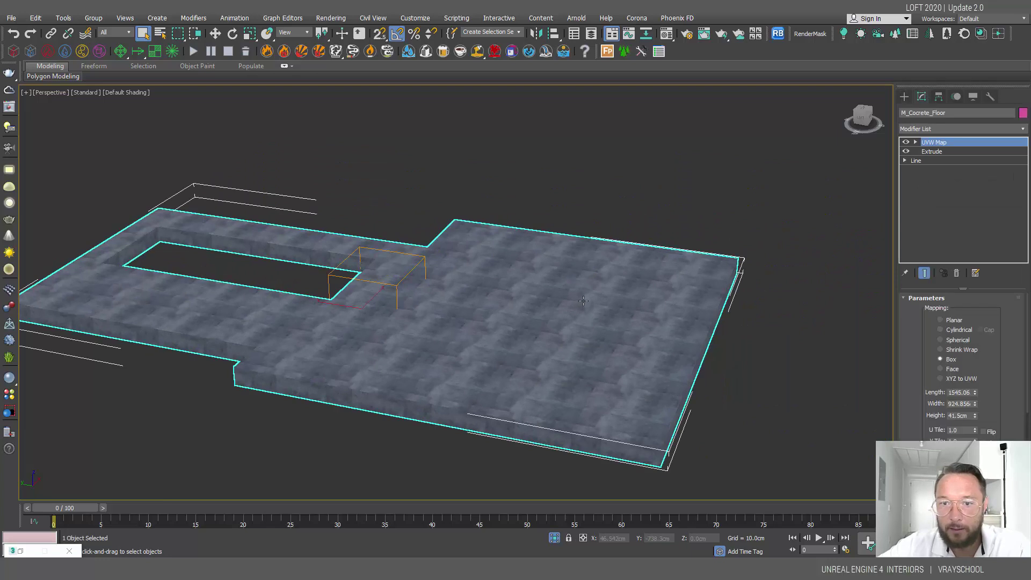
left_click(906, 142)
left_click(906, 151)
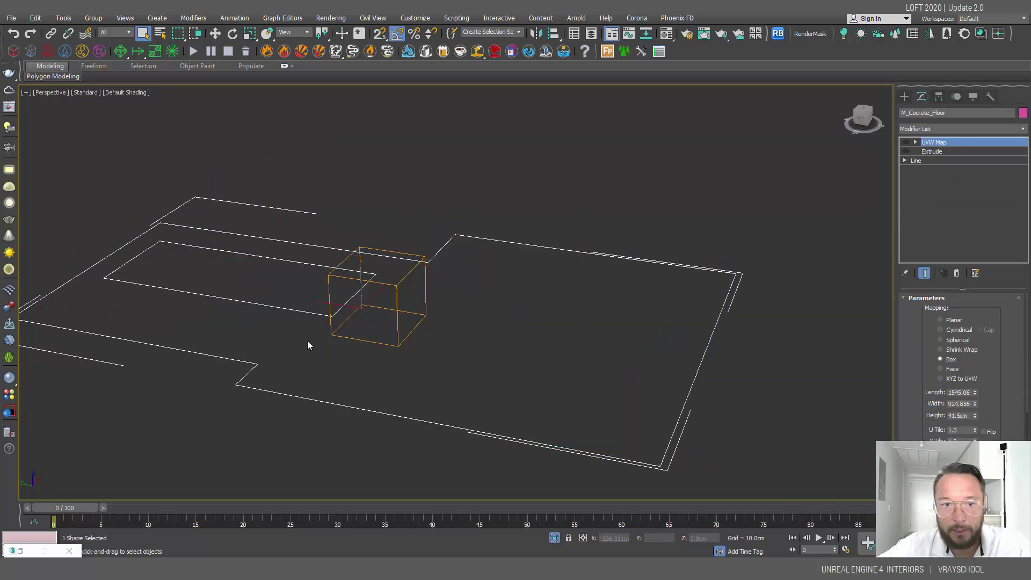
key("t")
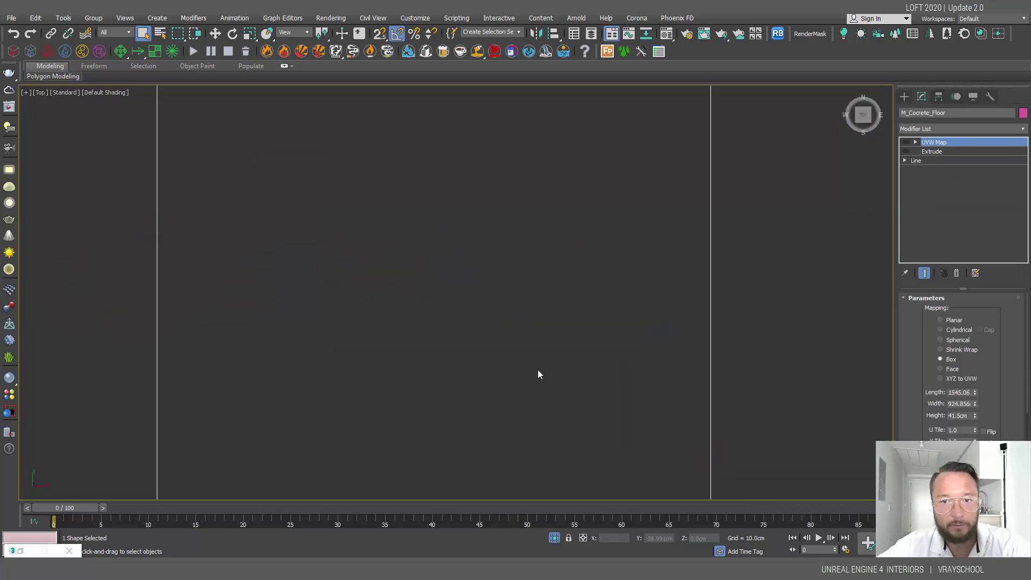
scroll(537, 375, "down", 10)
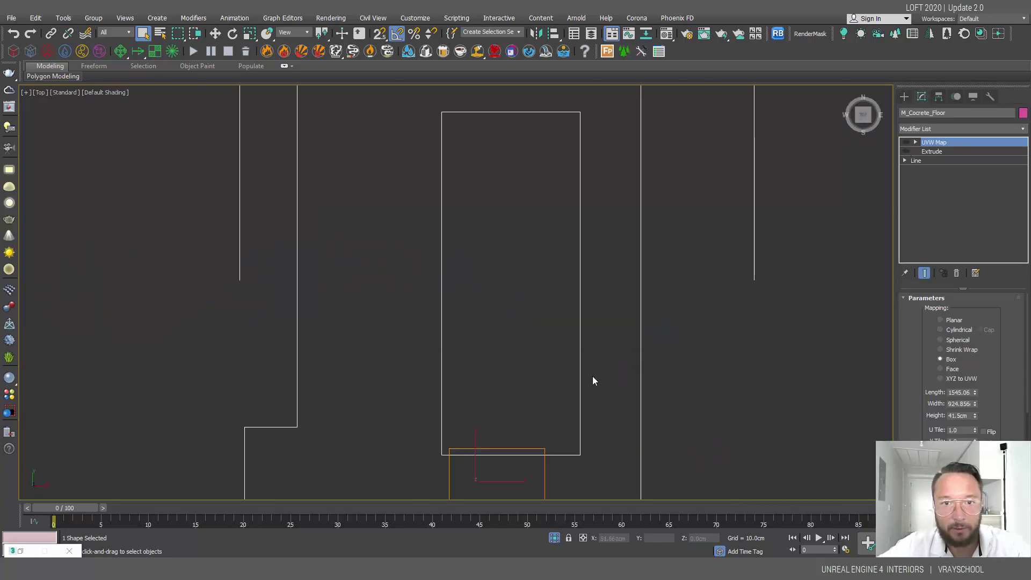
Re-enable the floor's Extrude and UVW Map modifiers, viewing the slab at an angle
left_click(923, 155)
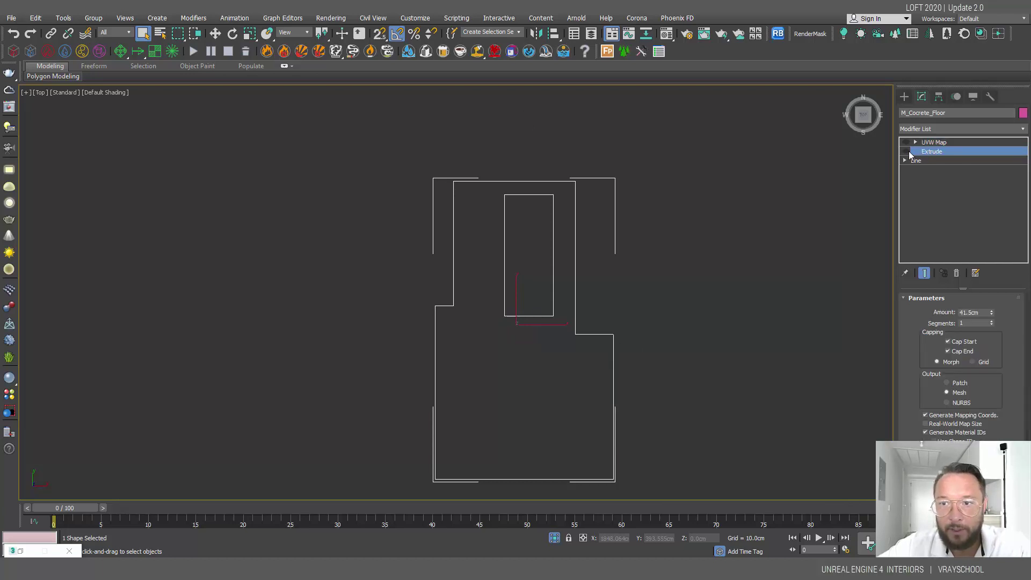
left_click(907, 152)
mouse_move(508, 234)
middle_mouse_down("alt")
mouse_move(422, 235)
mouse_move(519, 170)
middle_mouse_up("alt")
scroll(598, 330, "up", 5)
left_click(925, 143)
left_click(905, 142)
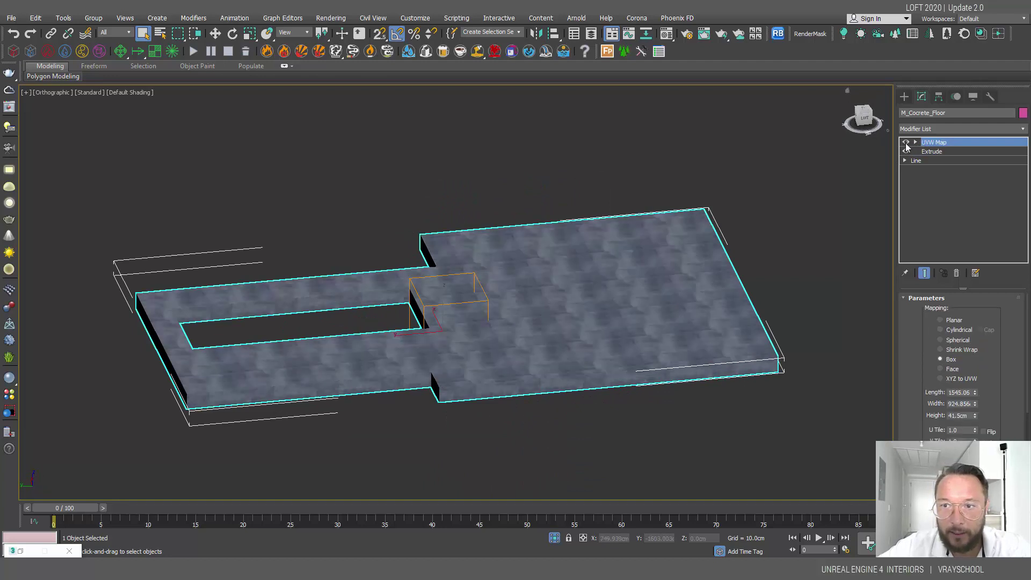
Exit isolation to bring back the whole building and clear the selection
middle_click_drag(572, 298, 515, 290, "alt")
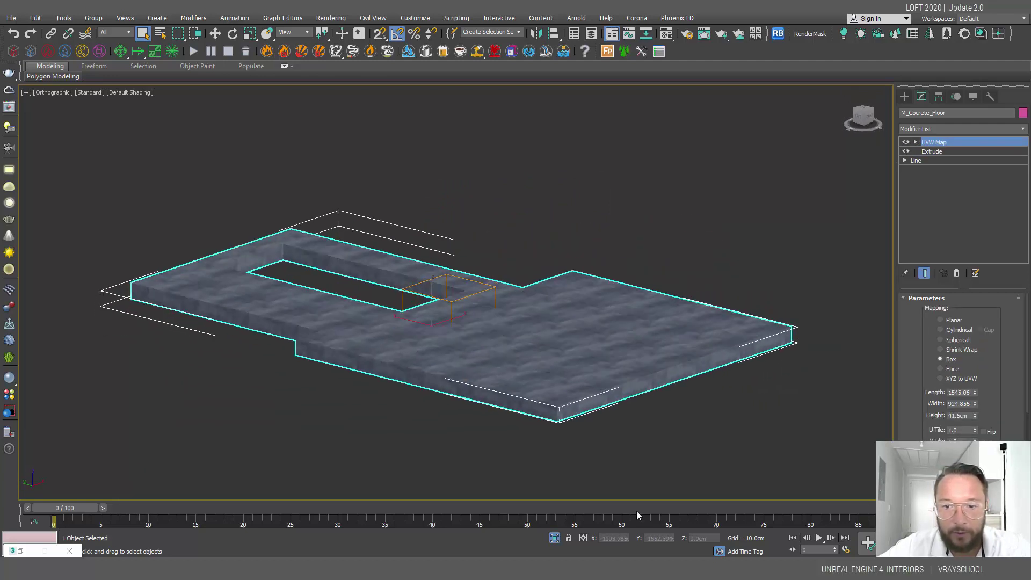
left_click(554, 537)
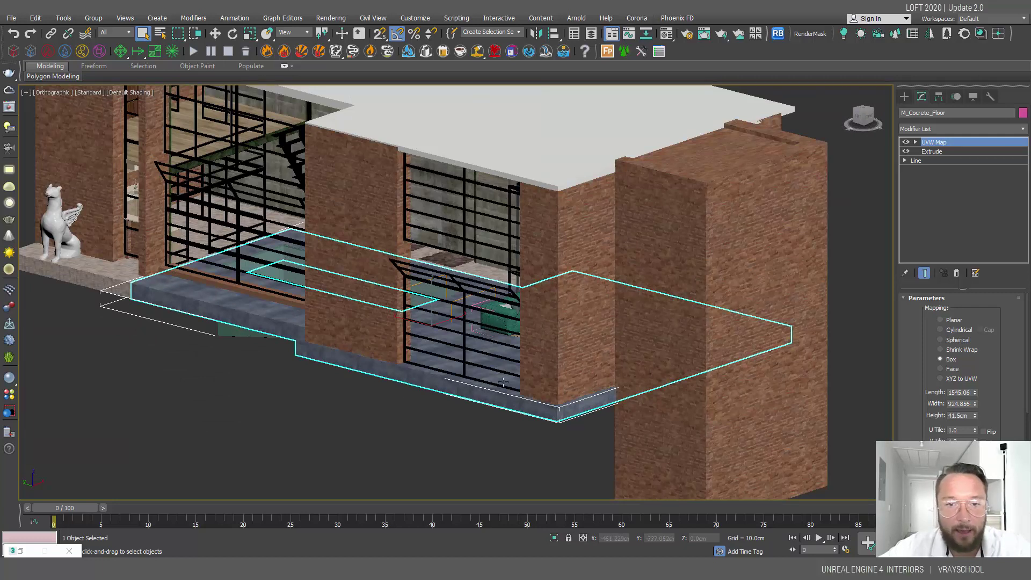
left_click(474, 422)
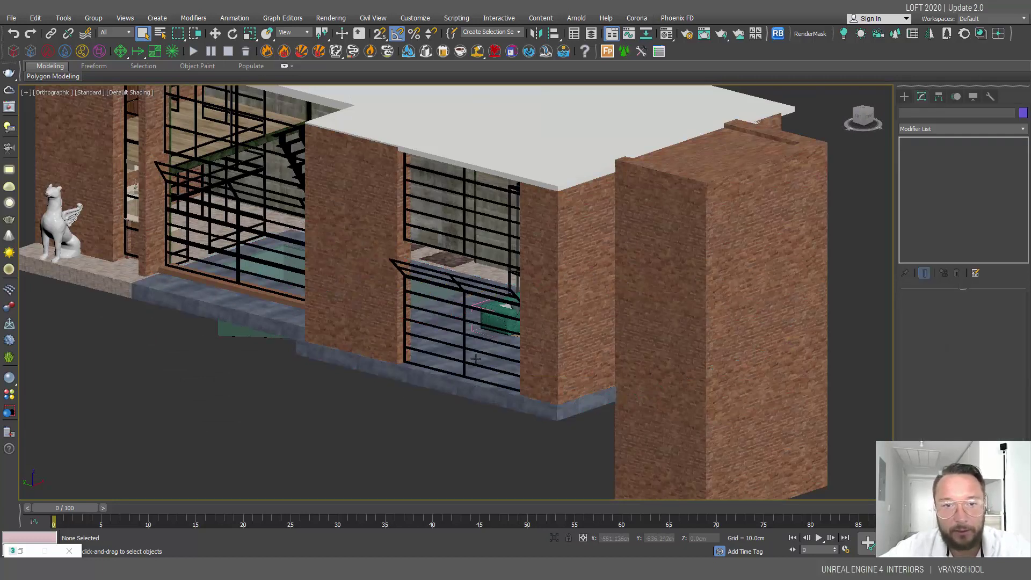
Examine the building's exterior from several sides, including the brick walls, window frames, roof and interior seen through the openings
middle_click_drag(547, 366, 715, 412, "alt")
middle_click_drag(460, 384, 418, 393, "alt")
middle_click_drag(581, 310, 372, 229)
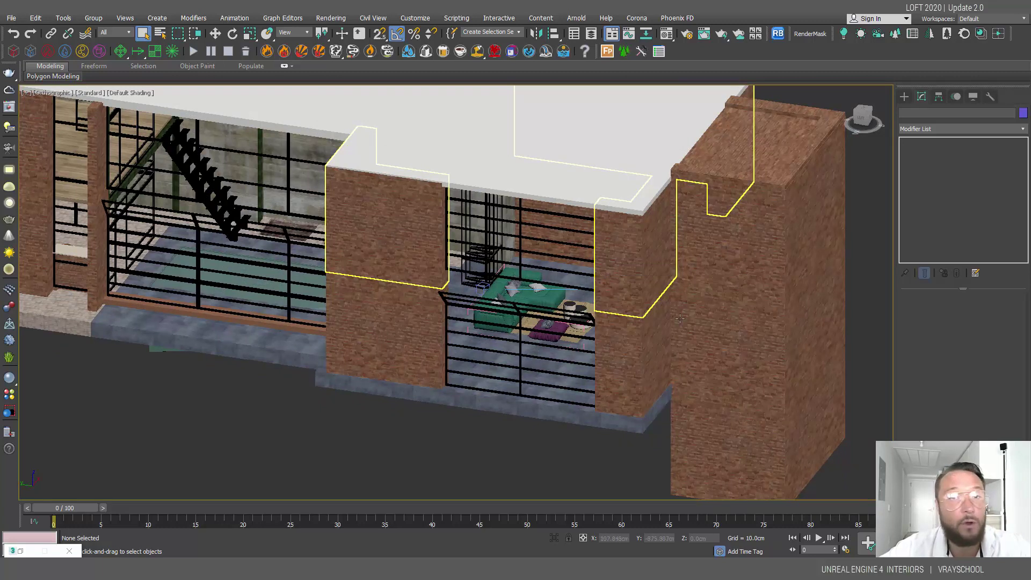
middle_click_drag(705, 322, 409, 313, "alt")
middle_click_drag(473, 312, 345, 379)
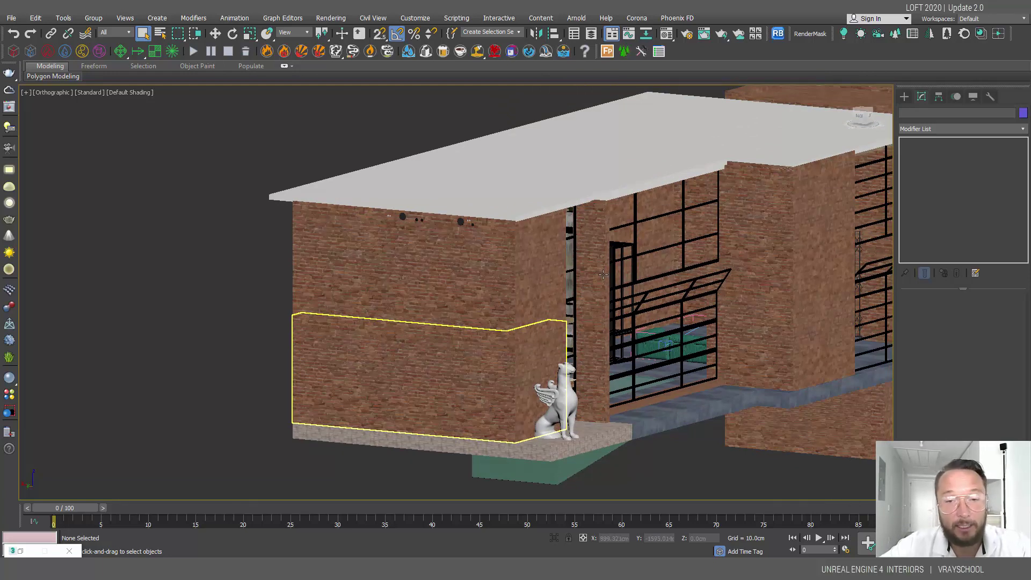
middle_click_drag(873, 286, 574, 291)
scroll(575, 291, "up", 1)
scroll(575, 291, "down", 2)
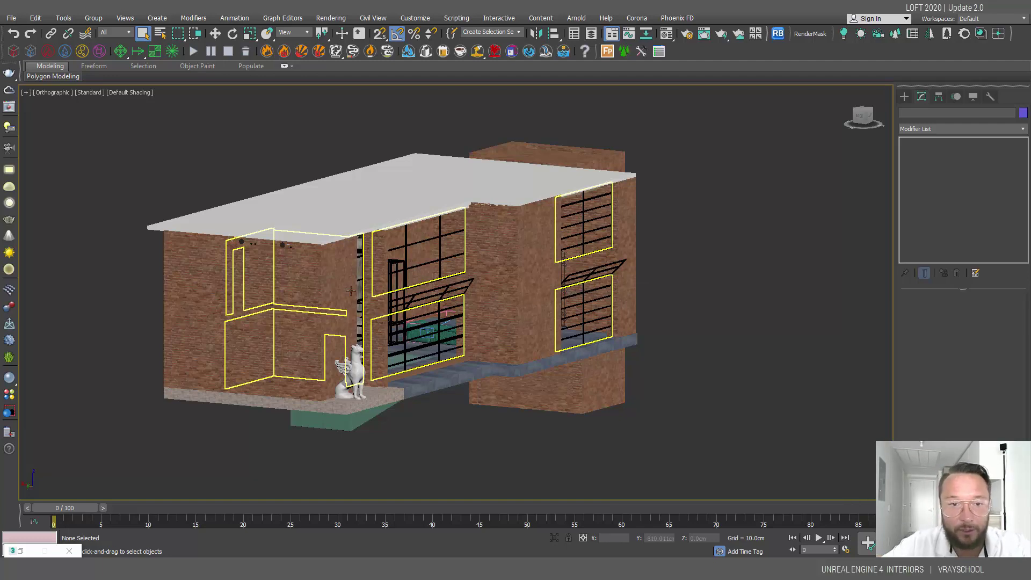
scroll(350, 290, "up", 5)
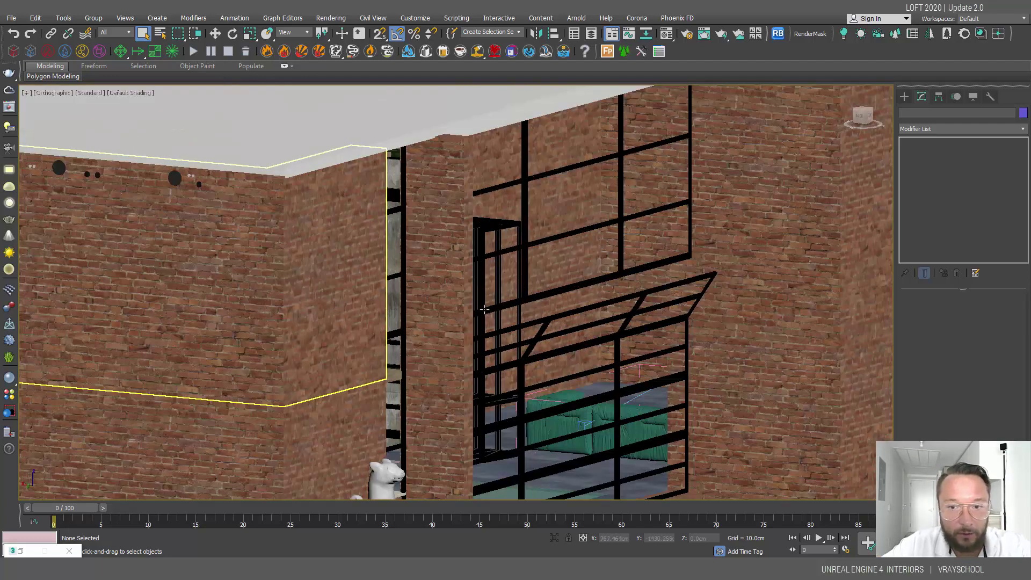
scroll(482, 311, "down", 5)
middle_click_drag(567, 376, 442, 383, "alt")
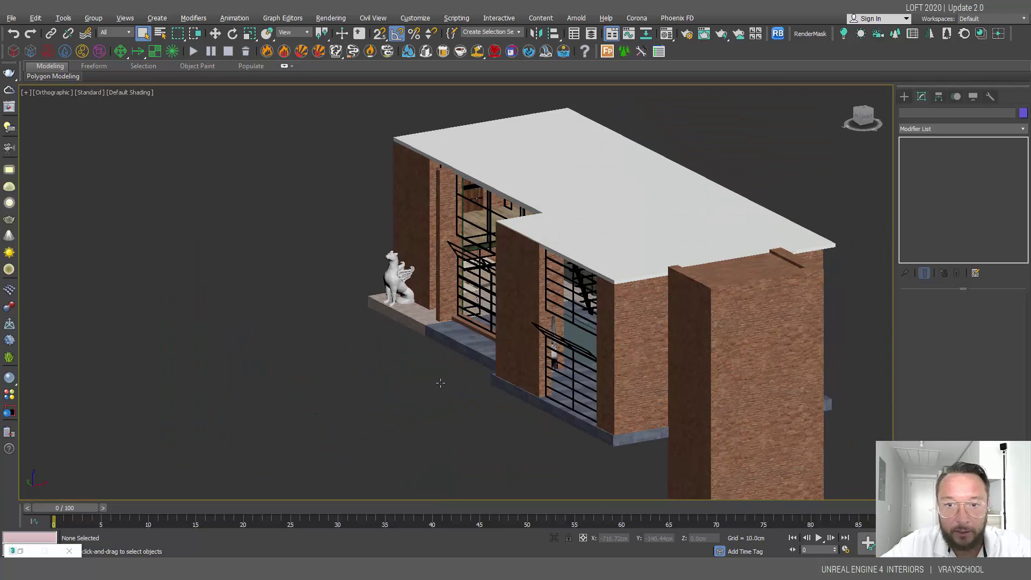
Isolate the lower brick wall object M_White_Wall
left_click(535, 332)
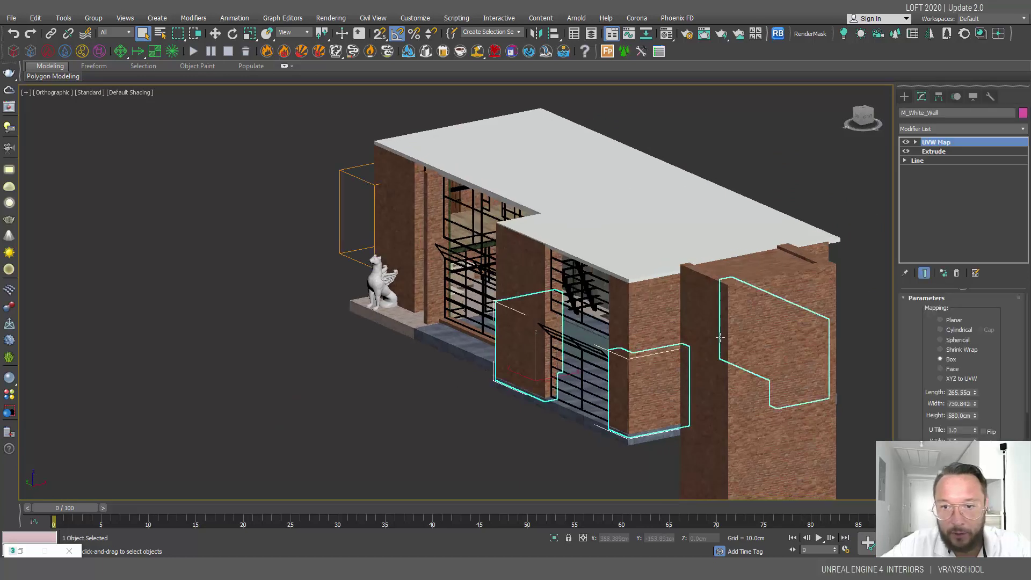
middle_click_drag(598, 350, 481, 337, "alt")
scroll(486, 333, "up", 4)
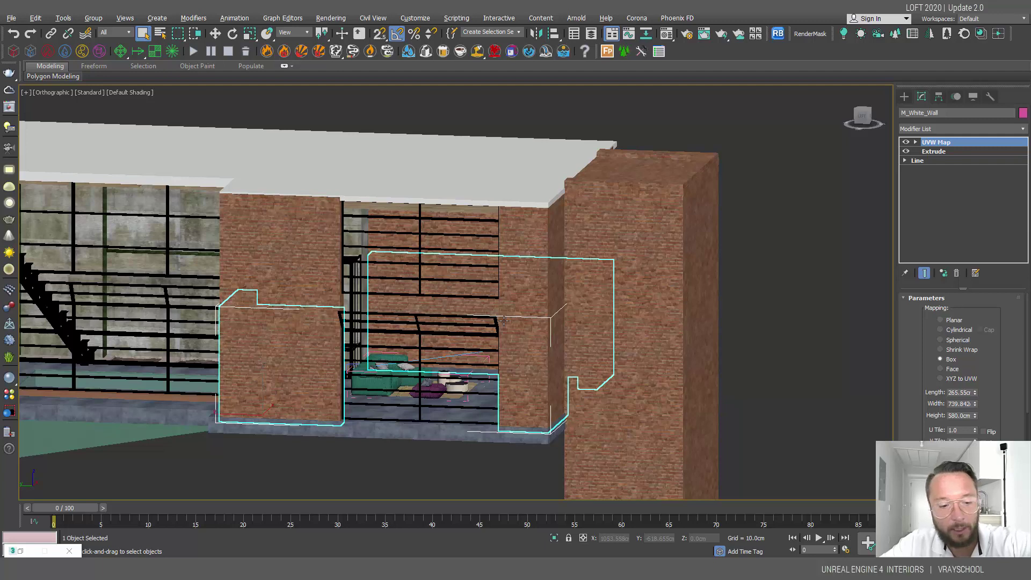
key("alt+q")
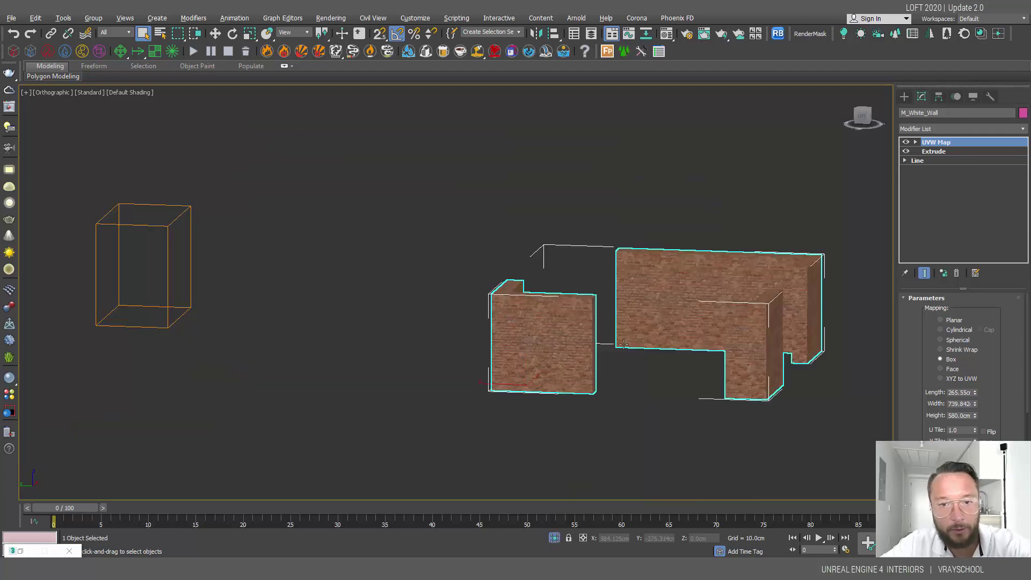
Switch the brick wall's UVW Map and Extrude modifiers off to inspect its base line, and switch both back on
left_click(906, 142)
left_click(906, 151)
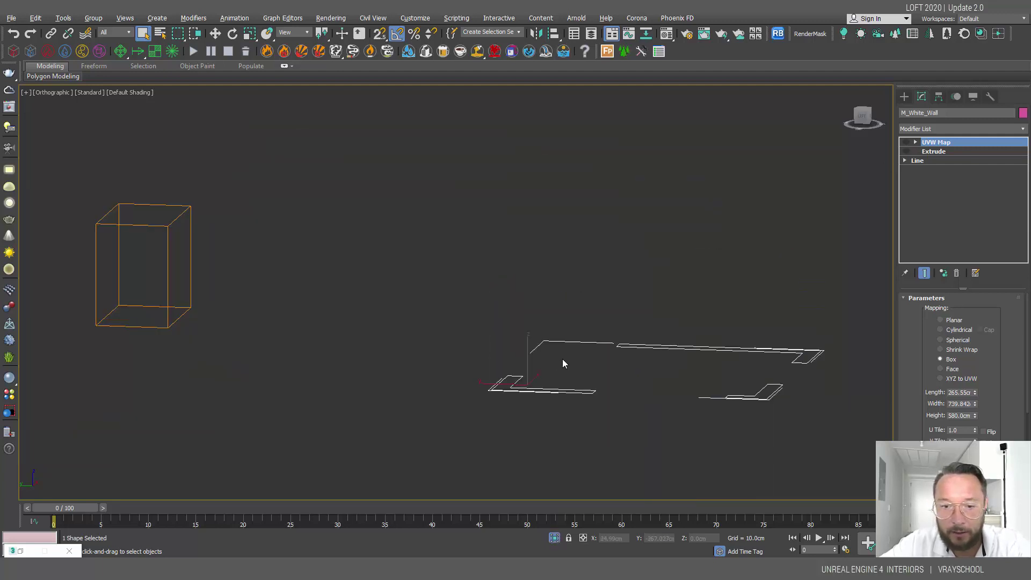
middle_click_drag(572, 354, 526, 387, "alt")
left_click(907, 152)
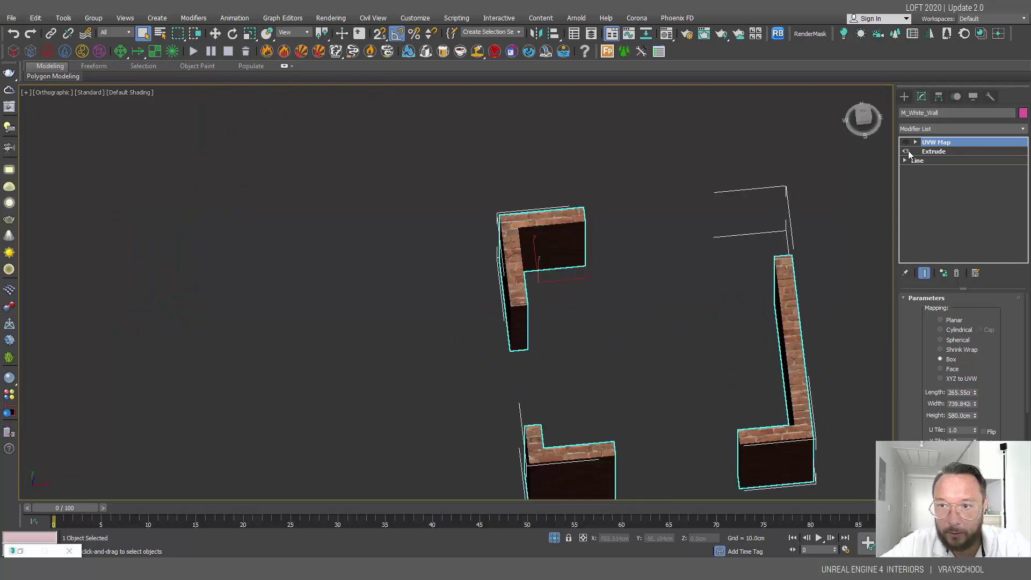
left_click(906, 141)
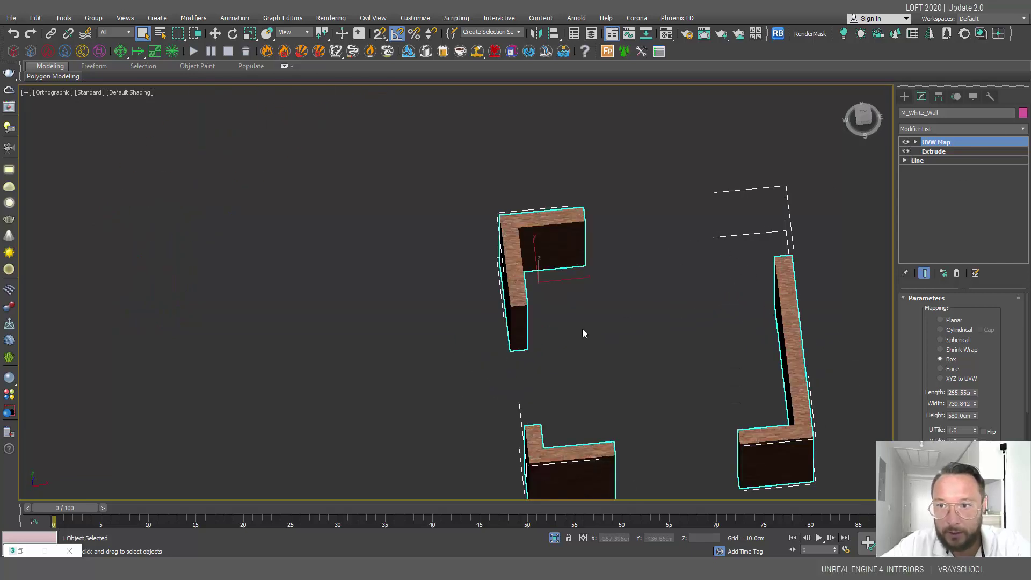
Exit isolation and view the lower brick wall M_White_Wall in place within the whole building
middle_click_drag(585, 329, 562, 296, "alt")
left_click(555, 538)
middle_click_drag(487, 307, 313, 293, "alt")
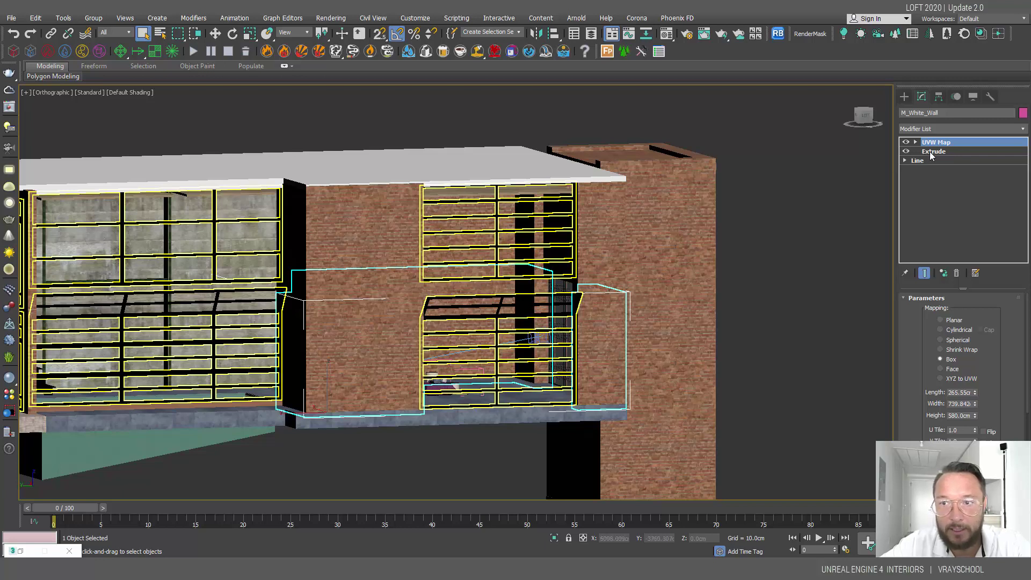
left_click(355, 200)
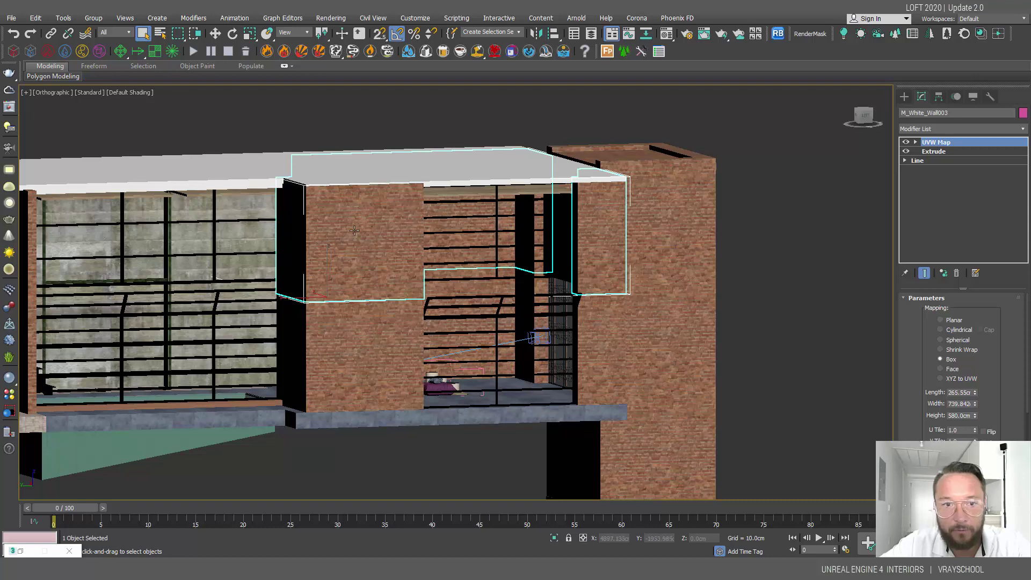
left_click(345, 353)
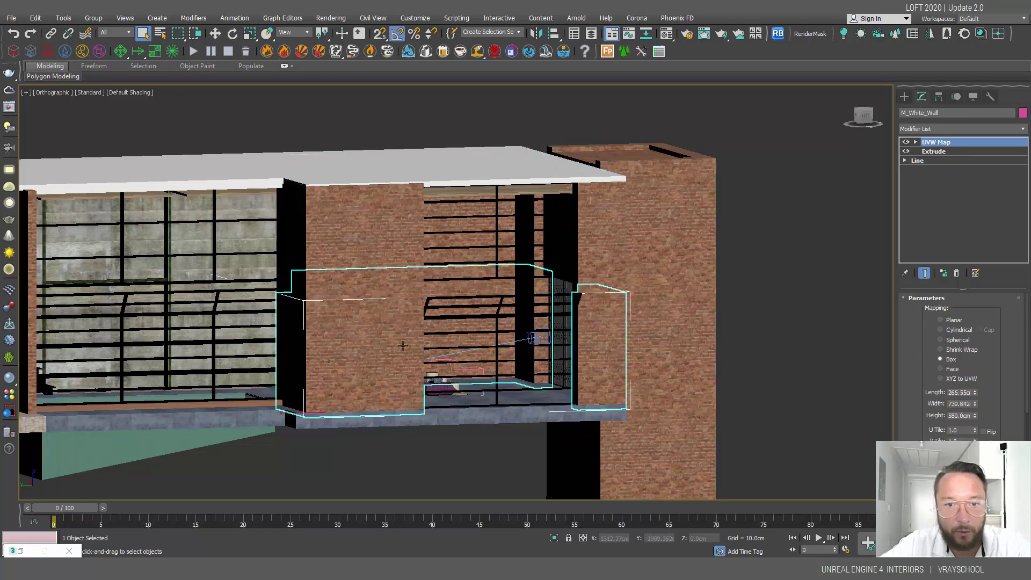
middle_click_drag(615, 354, 533, 351, "alt")
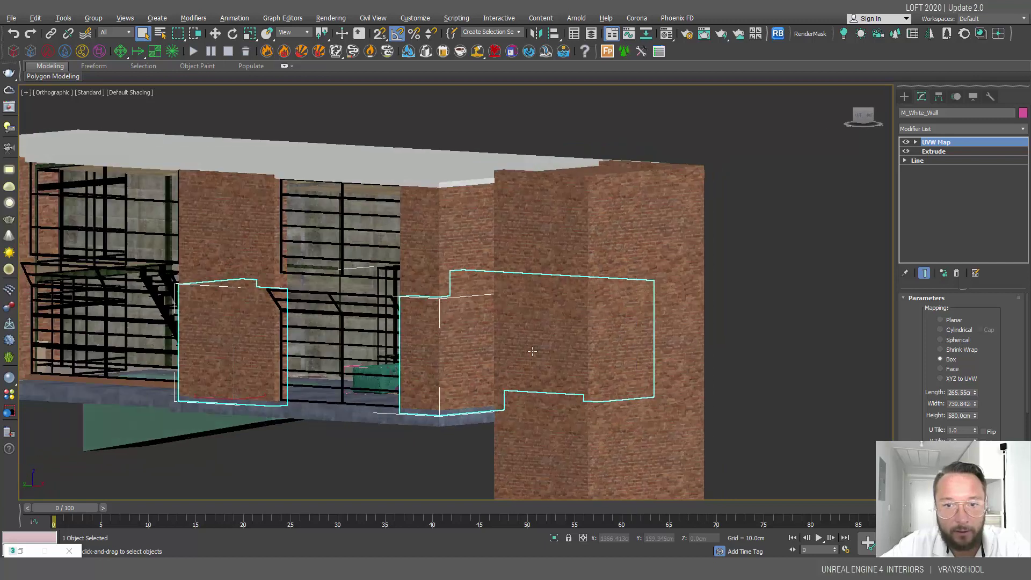
Select the upper brick wall M_White_Wall003 together with the lower wall M_White_Wall and isolate both
left_click(424, 220)
middle_click_drag(454, 299, 466, 313, "alt")
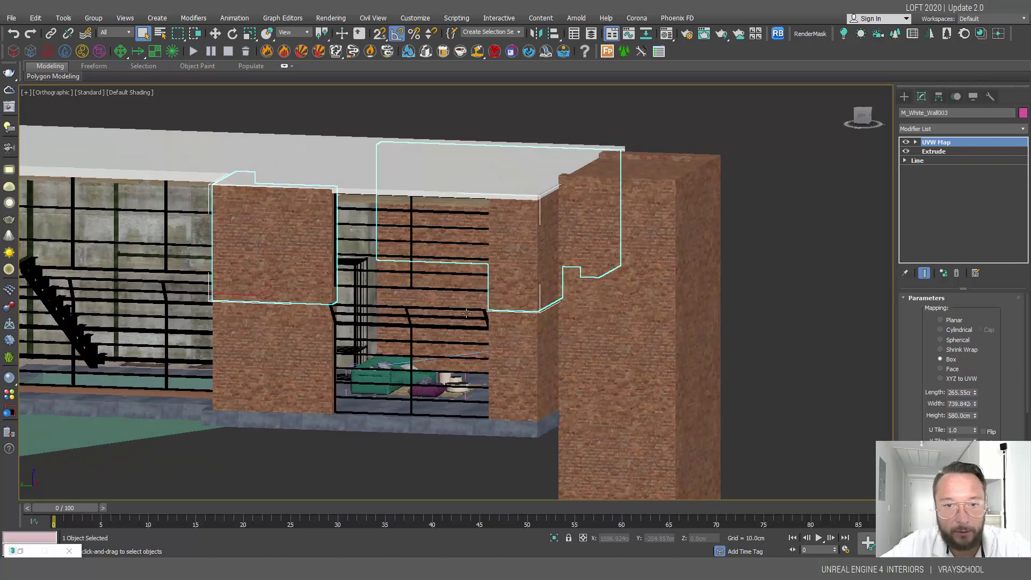
left_click(285, 342)
left_click(264, 248, "ctrl")
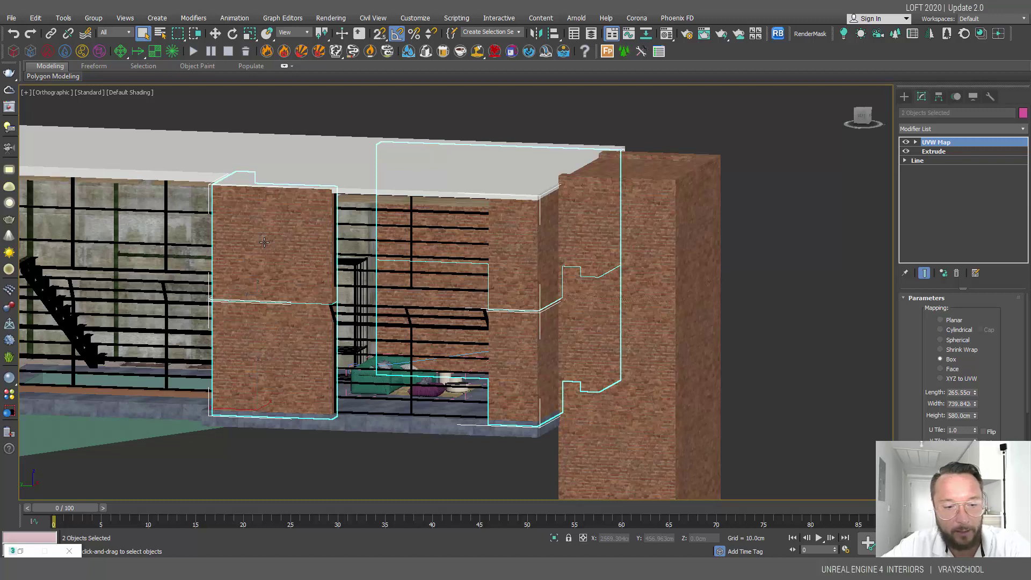
key("alt+q")
left_click(386, 258)
middle_click_drag(386, 260, 488, 268, "alt")
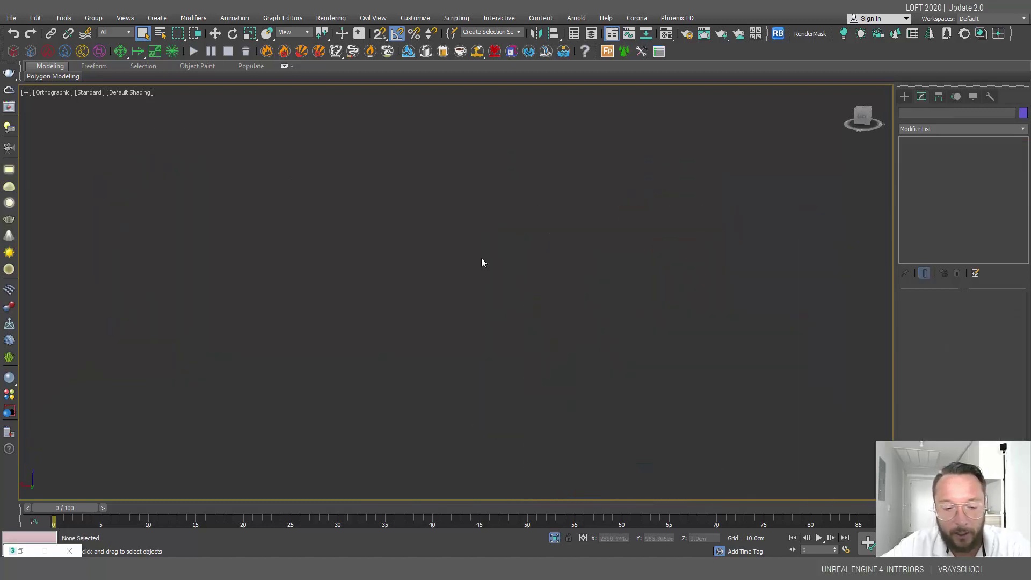
key("ctrl+z")
Try lifting the upper brick wall M_White_Wall003 off the lower wall with the Move tool
left_click(587, 277)
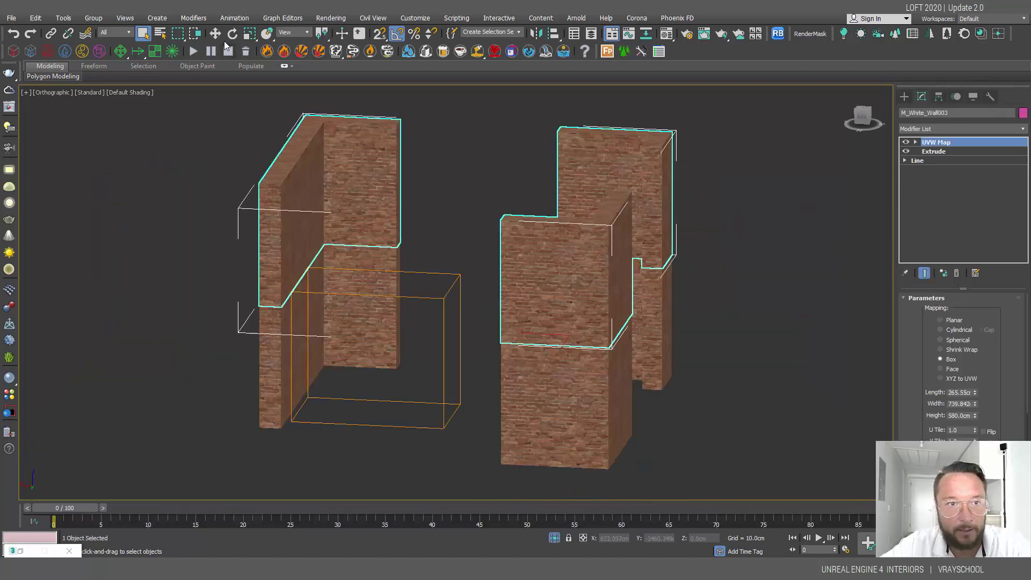
left_click(215, 36)
left_click_drag(571, 314, 572, 274)
right_click(572, 274)
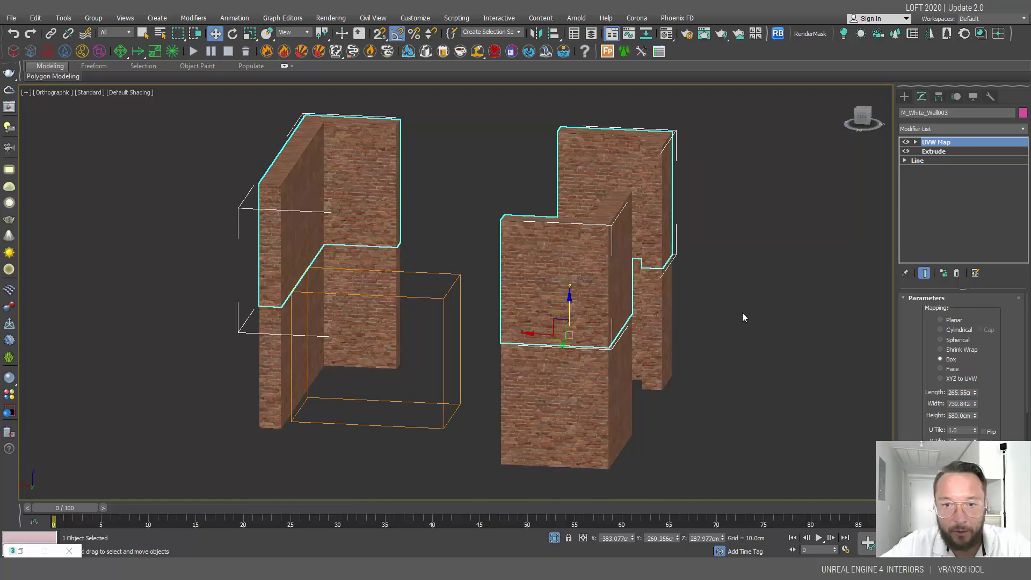
middle_click_drag(742, 312, 791, 327, "alt")
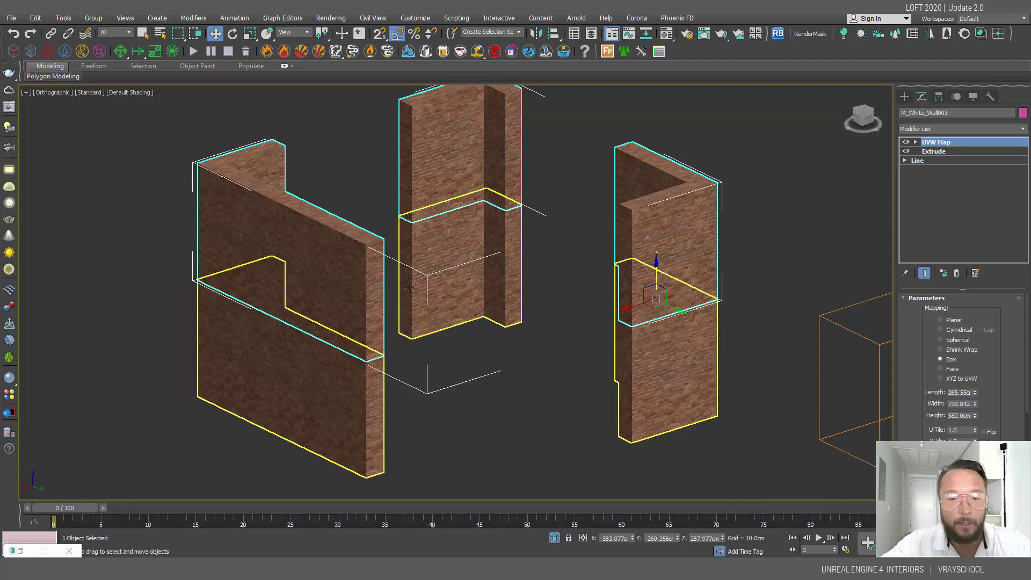
Exit isolation and bring the building's end with the winged statue into view
left_click(554, 537)
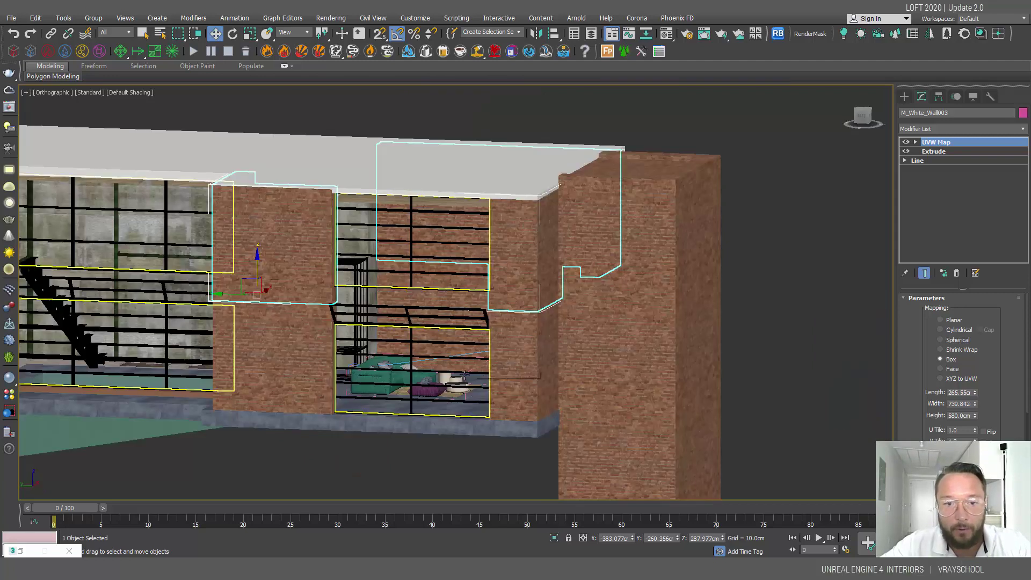
middle_click_drag(304, 385, 442, 401)
middle_click_drag(249, 364, 631, 400)
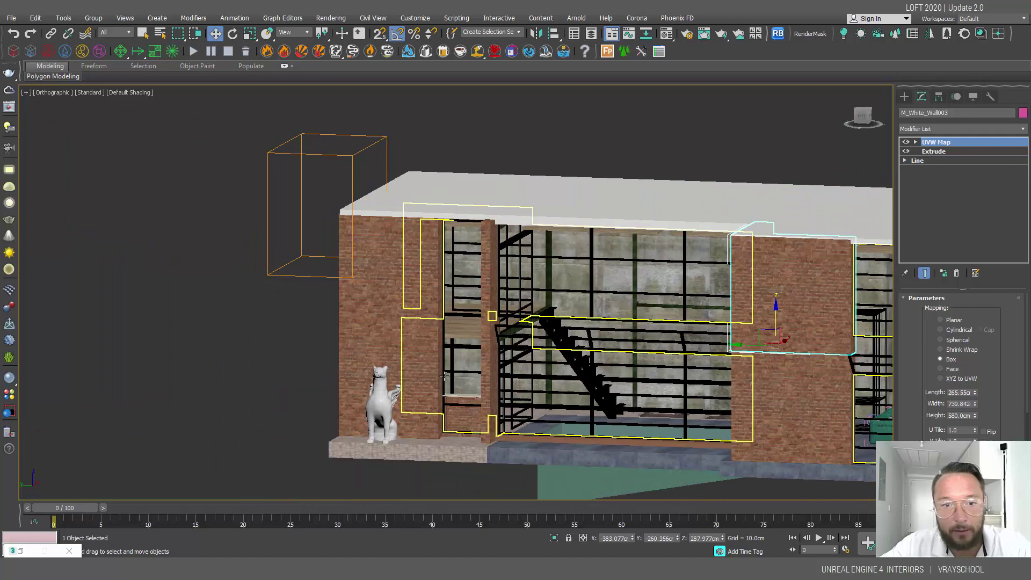
Select the end walls by the statue in turn, lower M_Brick_Wall and upper M_Brick_Wall001, to inspect their modifier stacks
left_click(368, 338)
middle_click_drag(355, 321, 449, 255, "alt")
left_click(449, 253)
left_click(447, 329)
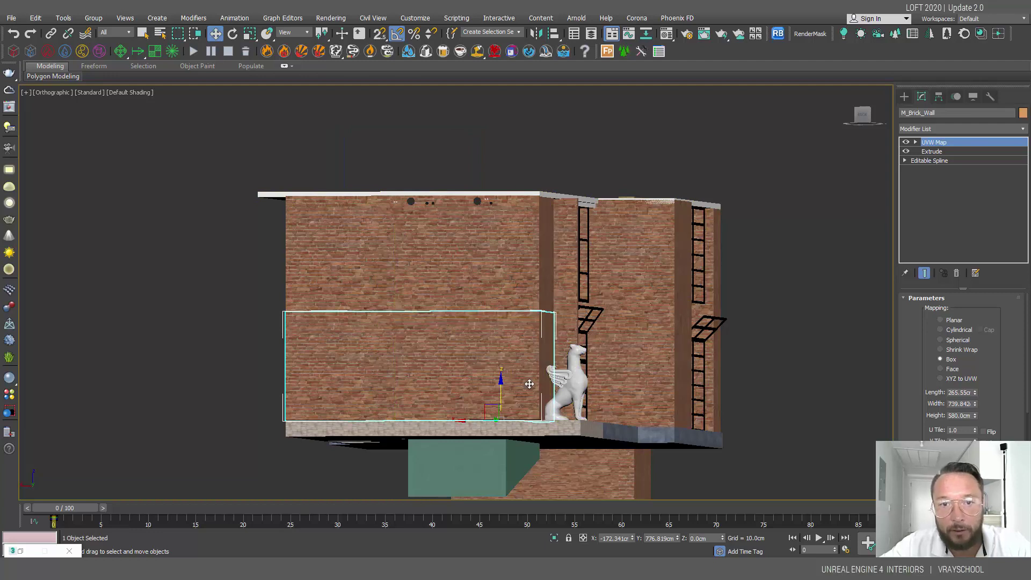
middle_click_drag(497, 369, 476, 301, "alt")
left_click(478, 298)
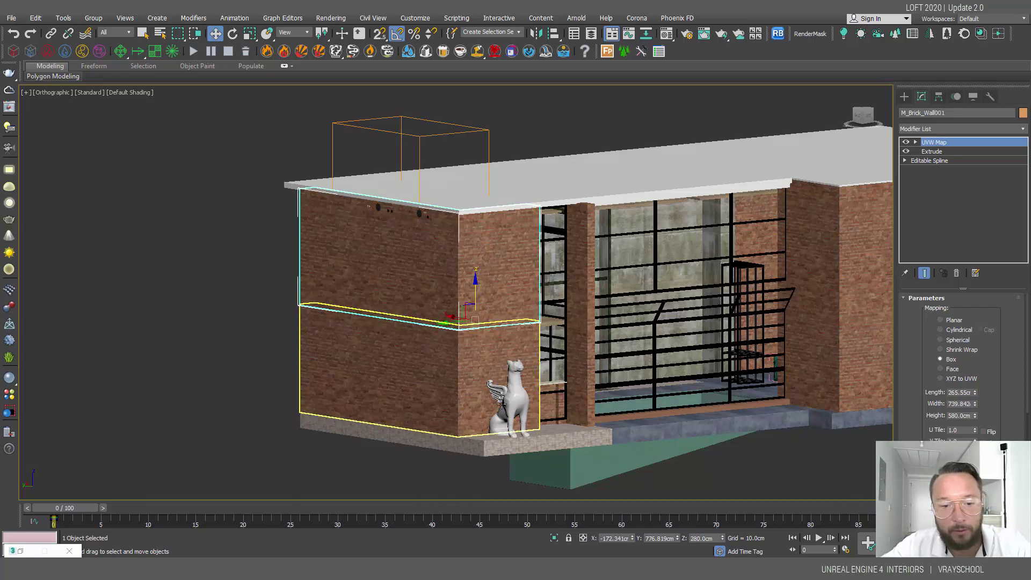
Select the narrow brick wall M_Brick_Wall_Small near the statue and look at it up close
middle_click_drag(471, 390, 446, 412, "alt")
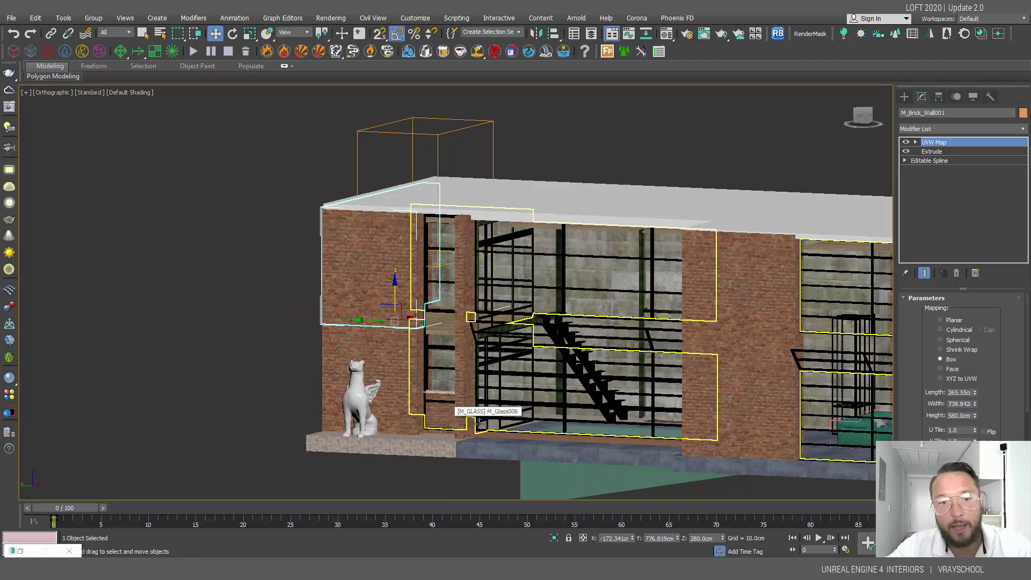
key("shift+z")
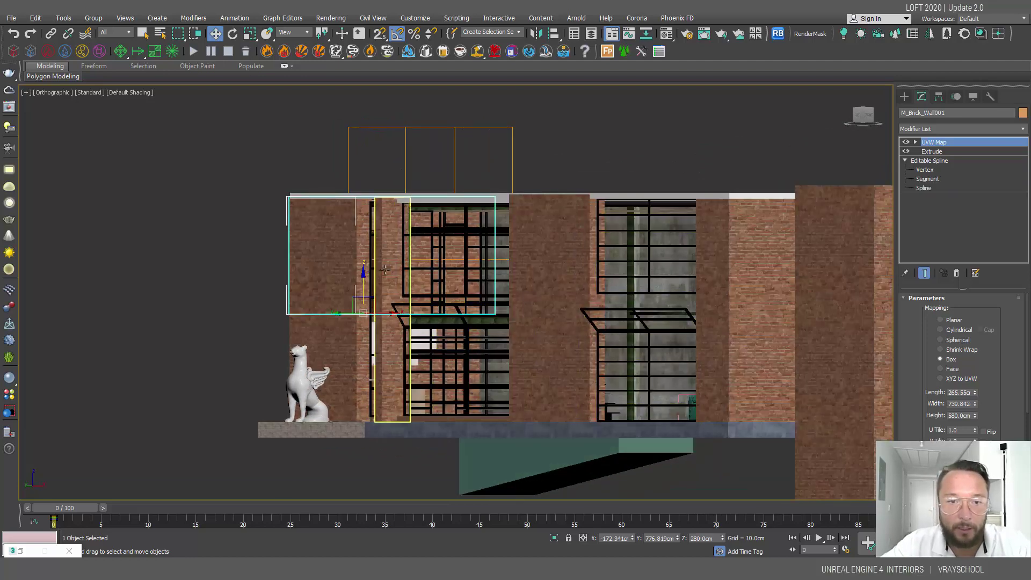
left_click(385, 270)
scroll(386, 285, "up", 4)
middle_click_drag(396, 311, 427, 313, "alt")
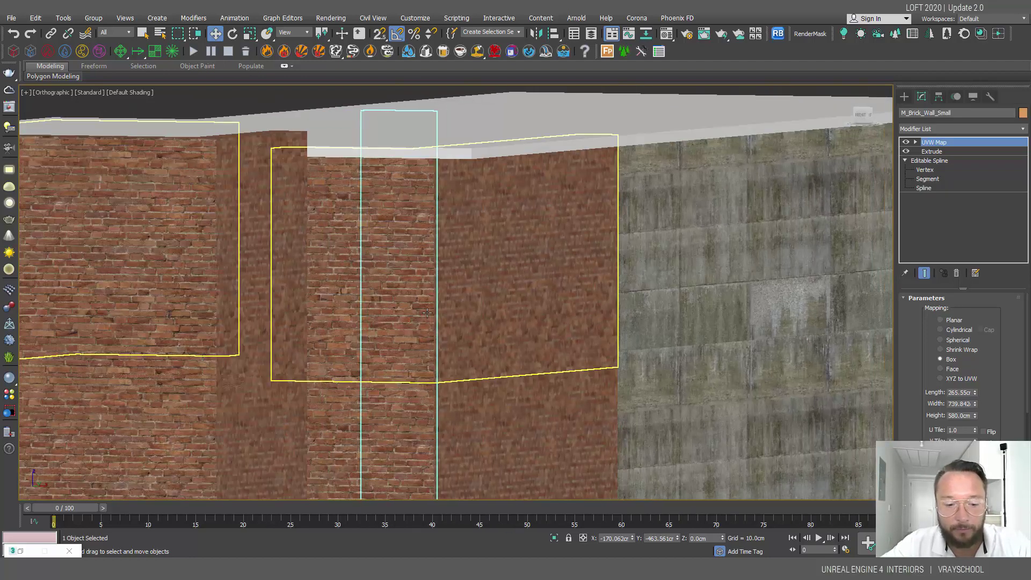
Look through VRayPhysicalCamera001 and isolate the M_Glass_Door group behind the green sofa
key("c")
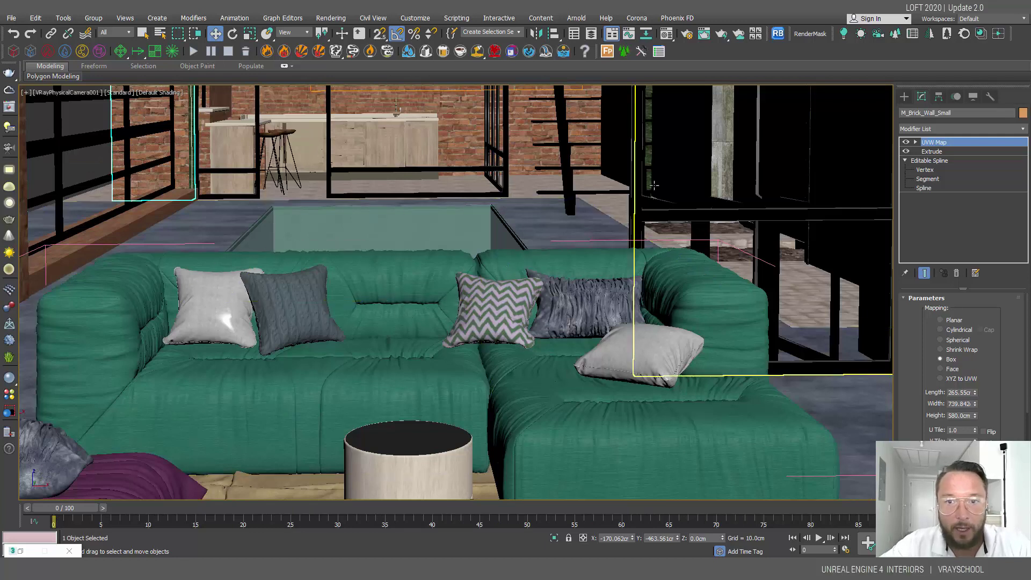
left_click(673, 215)
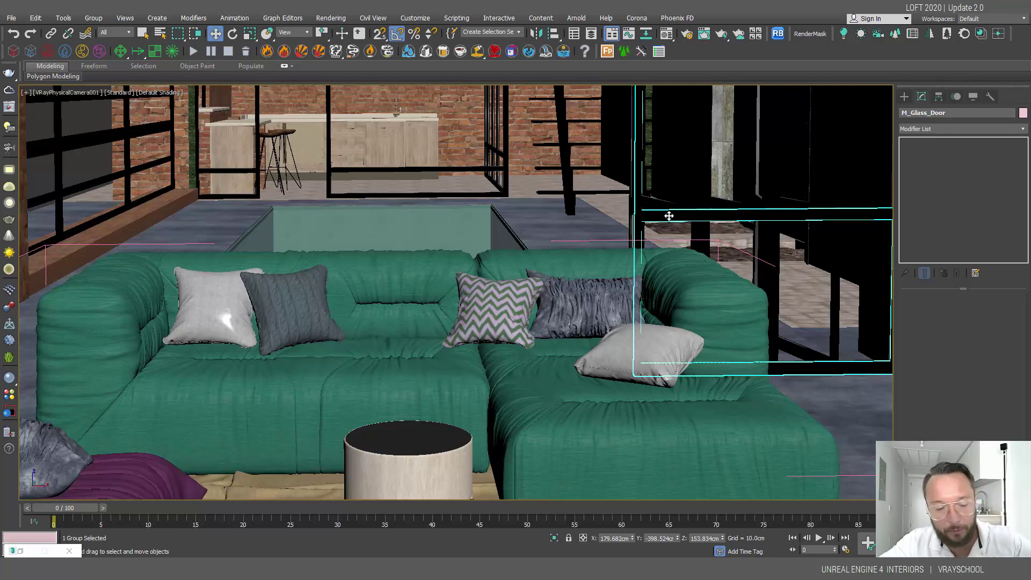
key("alt+q")
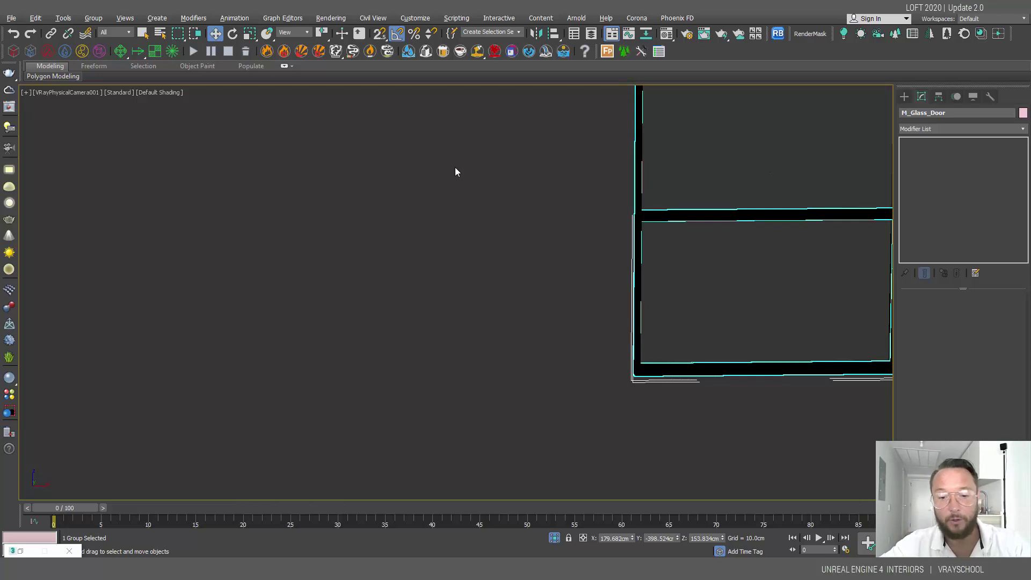
Open the glass door group recursively and select its frame M_Window_Frame011
left_click(96, 19)
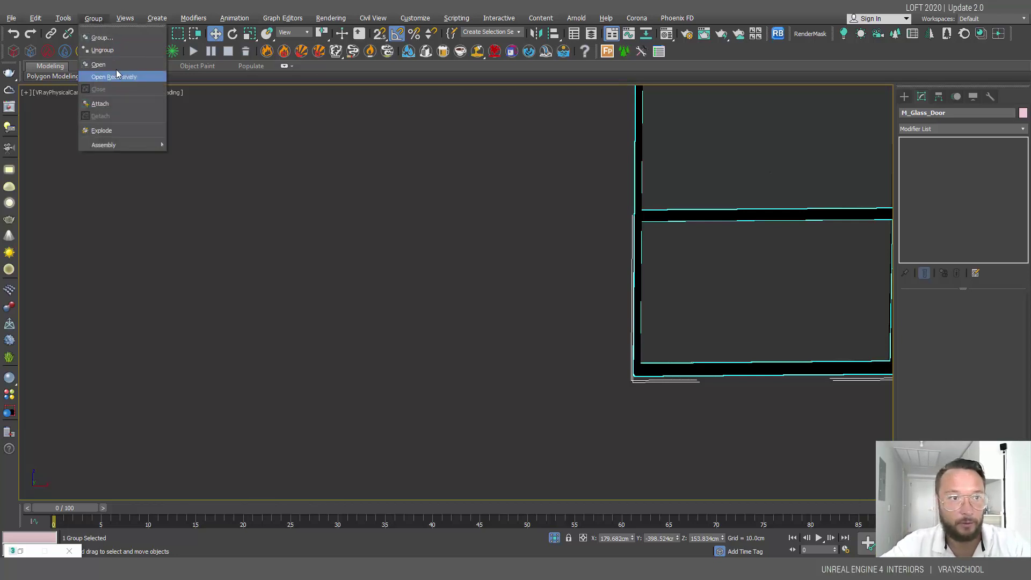
left_click(116, 75)
left_click(760, 374)
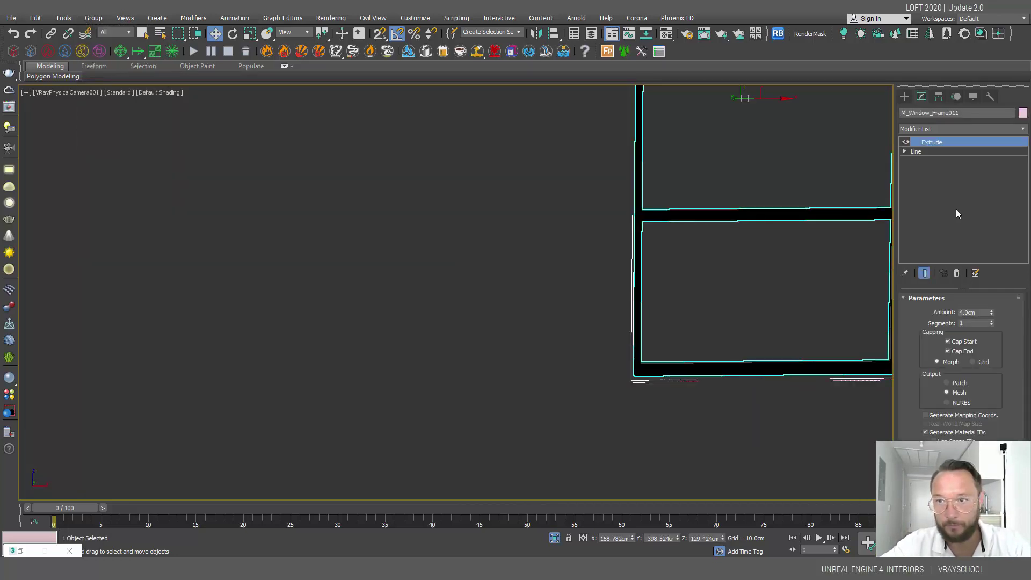
Switch the door frame's Extrude modifier off and inspect its base line in the front and perspective views
left_click(906, 152)
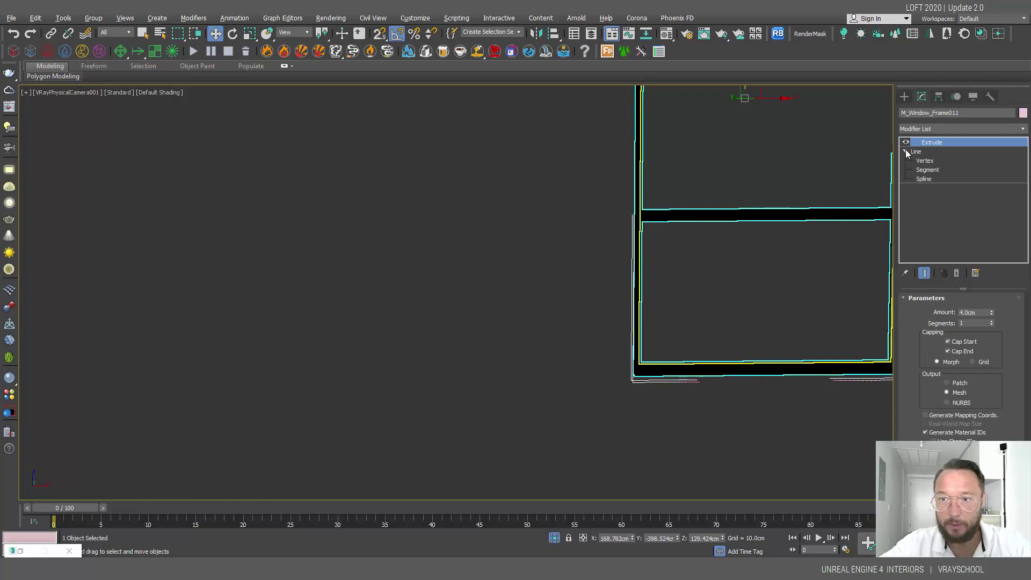
left_click(906, 143)
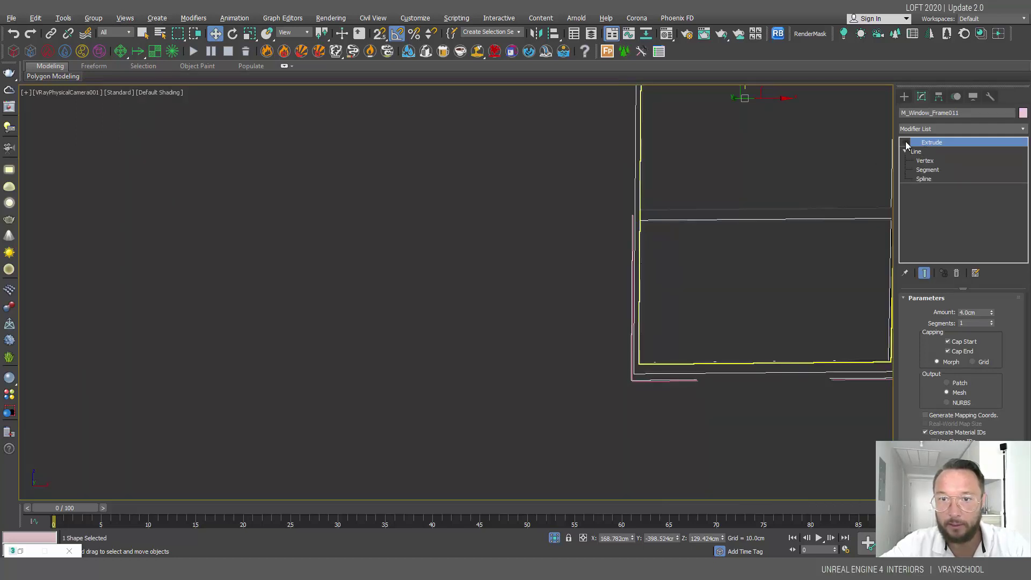
left_click(537, 273)
key("f")
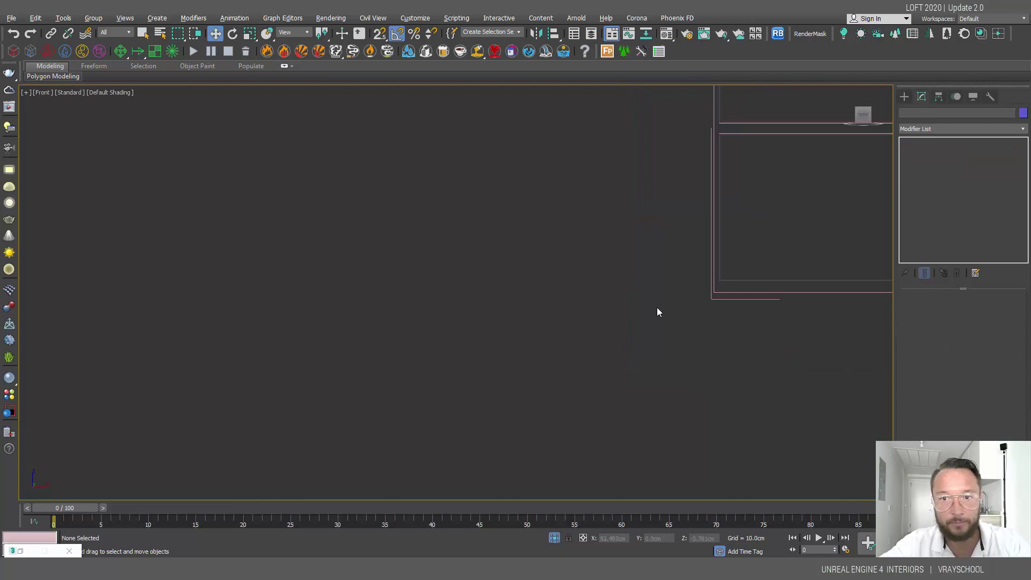
scroll(657, 308, "down", 2)
middle_click_drag(657, 307, 397, 414)
scroll(511, 402, "up", 2)
key("p")
key("z")
middle_click_drag(601, 383, 529, 383, "alt")
scroll(447, 441, "up", 5)
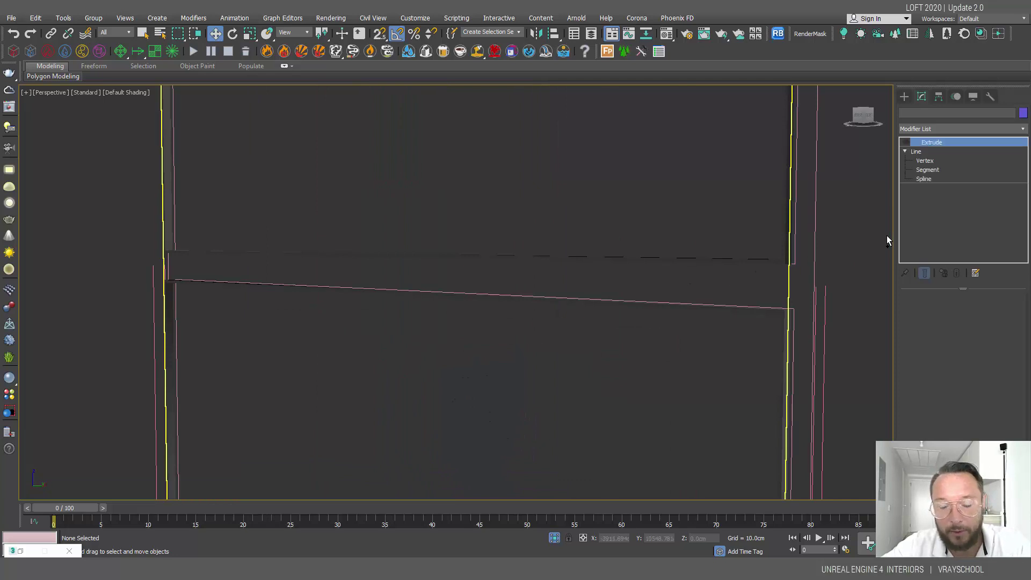
Reselect the door frame, switch its Extrude modifier back on and view the extruded frame from several angles
left_click(760, 272)
left_click(907, 142)
middle_click_drag(628, 297, 432, 348)
scroll(499, 336, "down", 5)
scroll(333, 313, "up", 3)
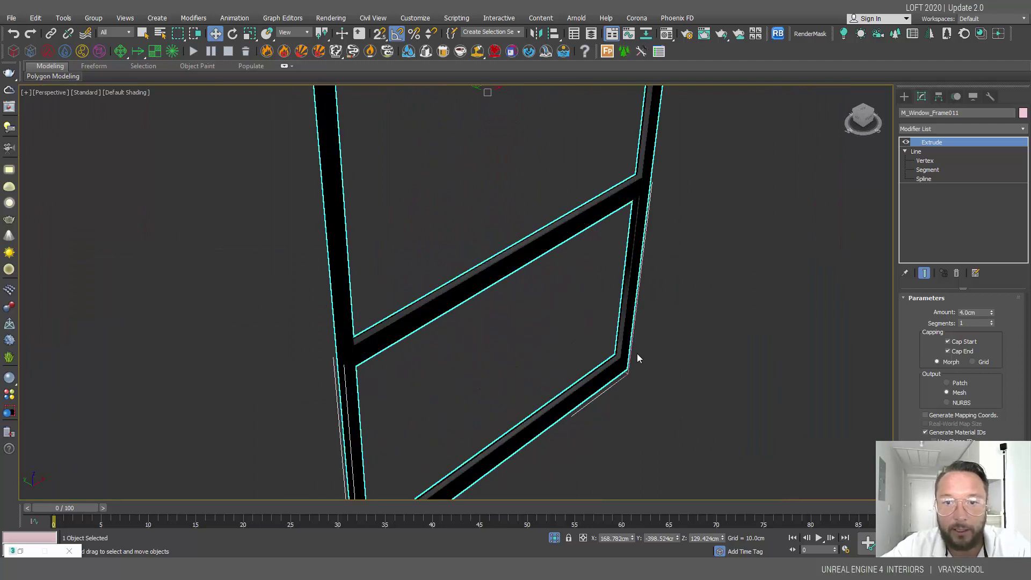
scroll(639, 352, "down", 3)
middle_click_drag(639, 352, 638, 297, "alt")
scroll(536, 323, "down", 5)
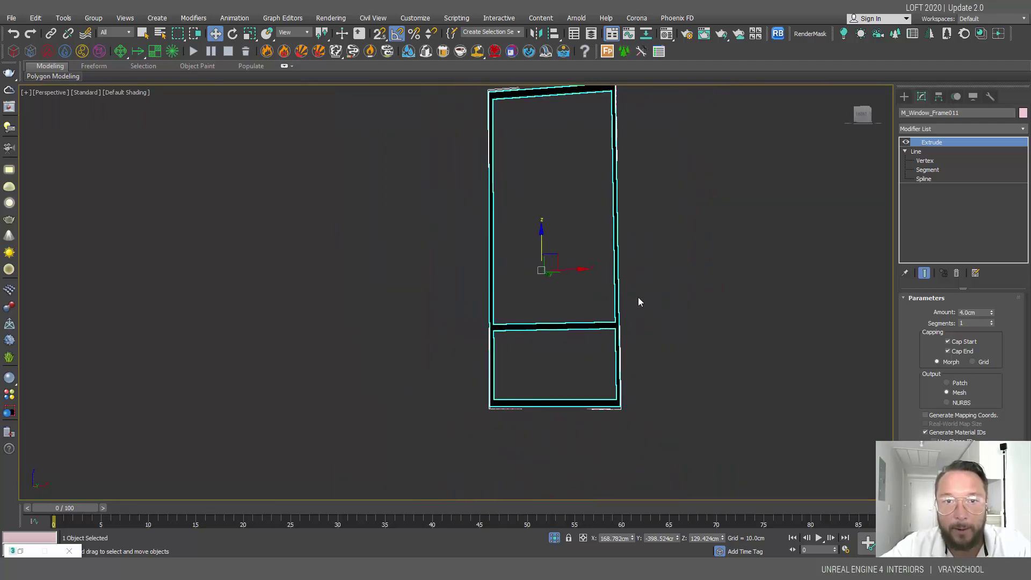
Exit isolation of the door frame to bring back the whole building
left_click(554, 538)
scroll(560, 277, "down", 2)
scroll(561, 277, "down", 2)
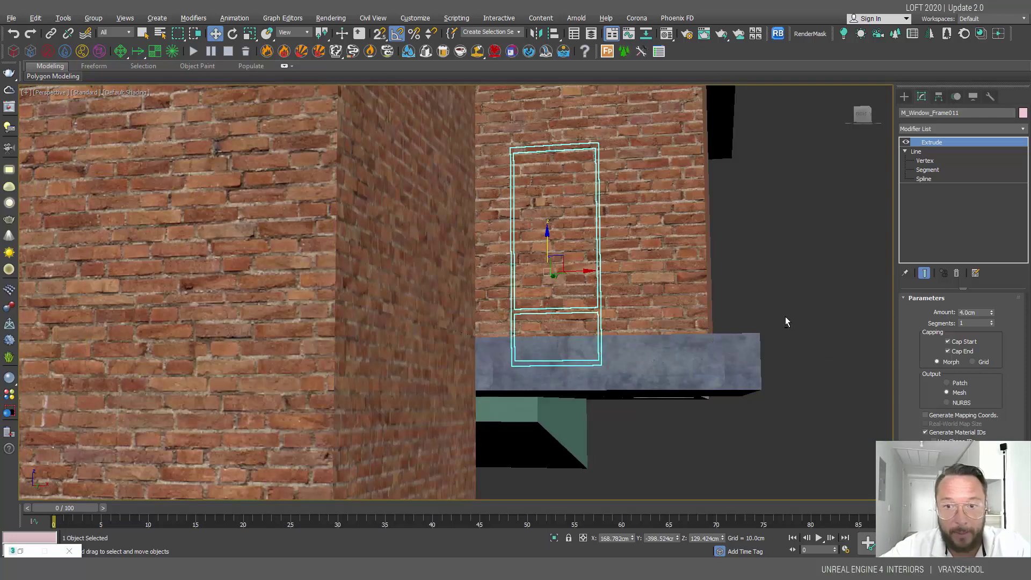
Select the rear wall M_Concrete_Wall, switch its UVW Map and Extrude modifiers off to inspect its line, and switch both back on
middle_click_drag(777, 321, 524, 222, "alt")
left_click(729, 312)
left_click(906, 142)
left_click(906, 152)
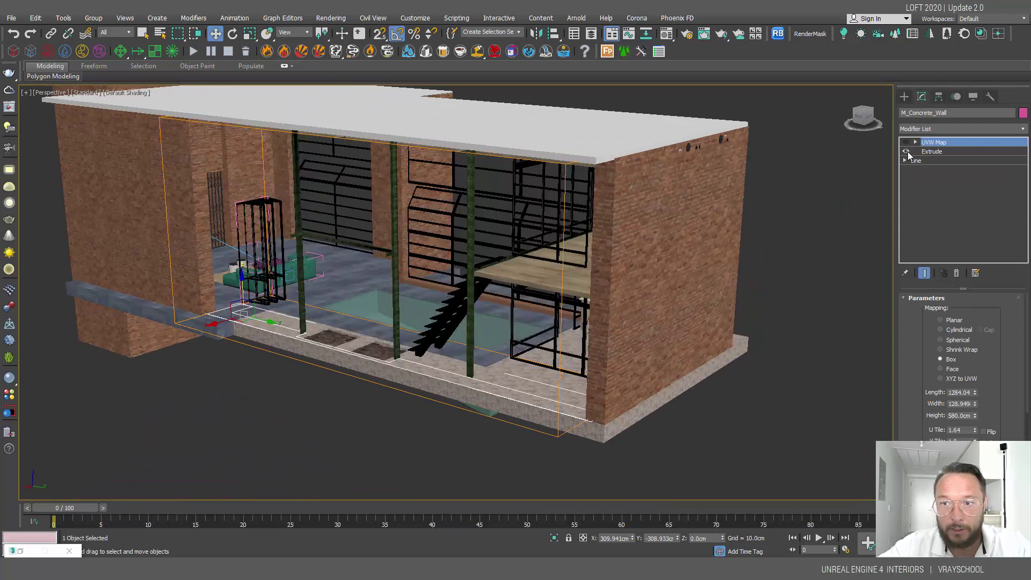
left_click(906, 151)
left_click(906, 143)
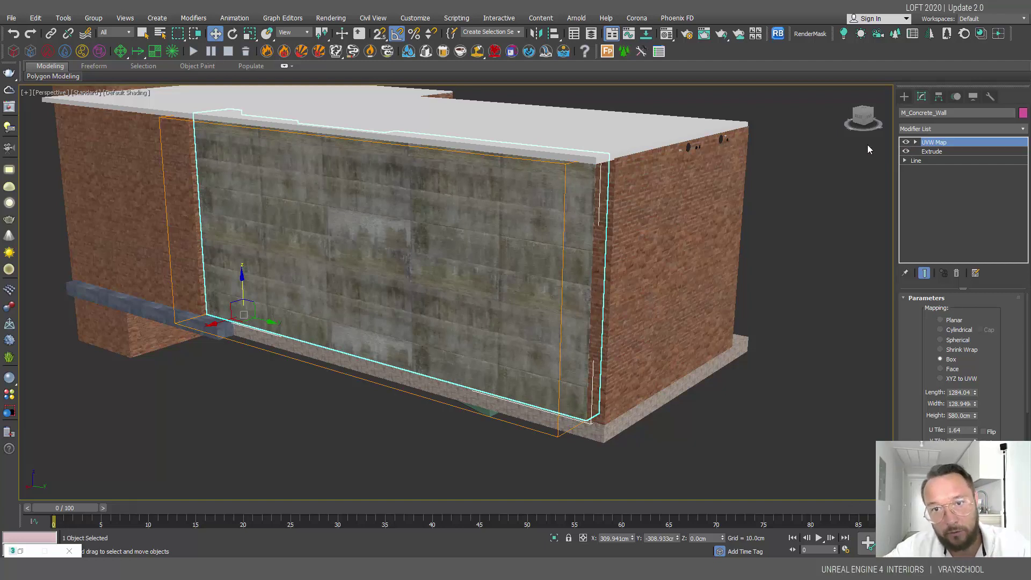
Select the cylinder M_Pipe_chrome1 below the roof and examine its run along the building
left_click(720, 139)
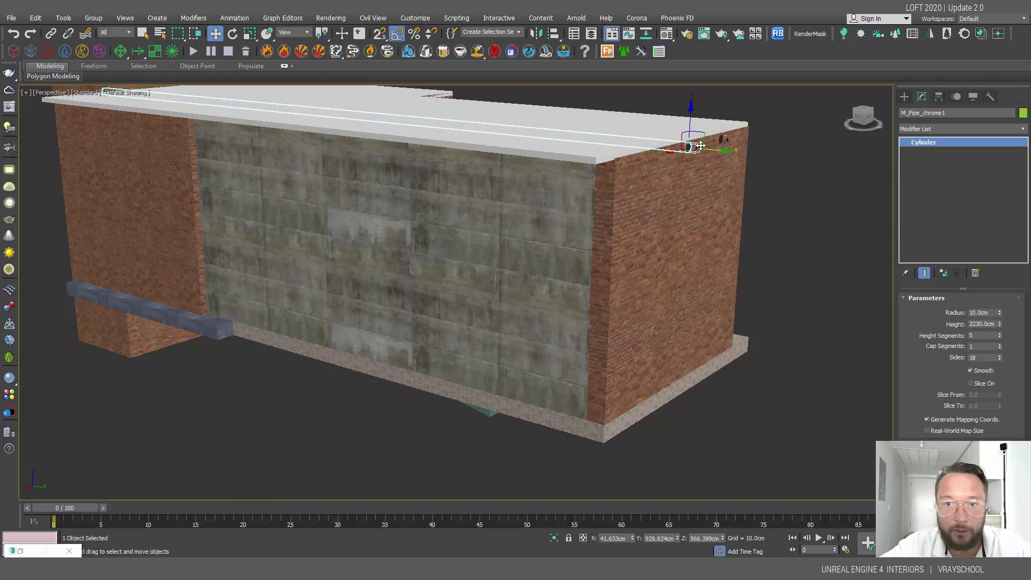
middle_click_drag(666, 202, 511, 190, "alt")
scroll(511, 191, "down", 8)
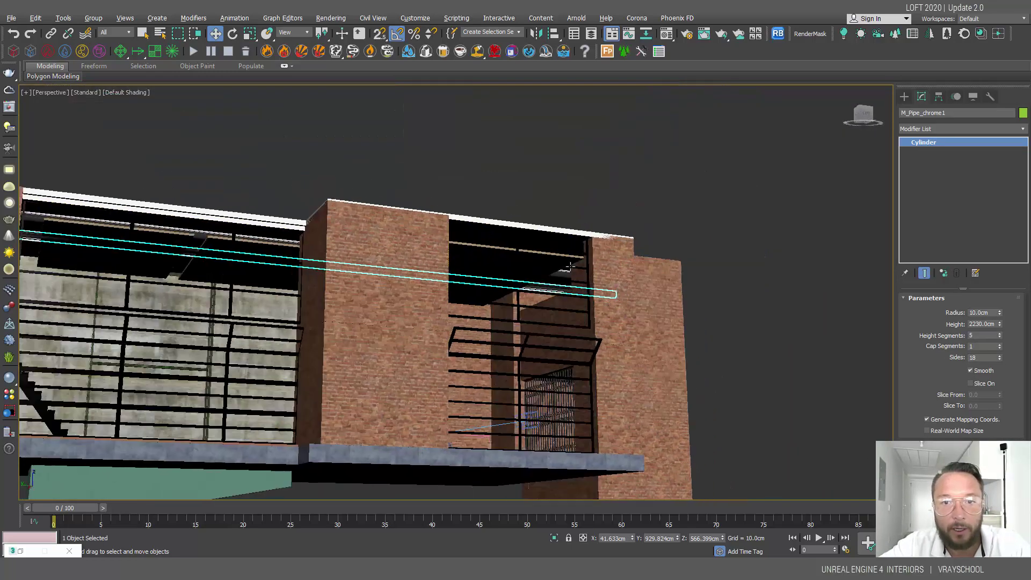
scroll(546, 339, "up", 8)
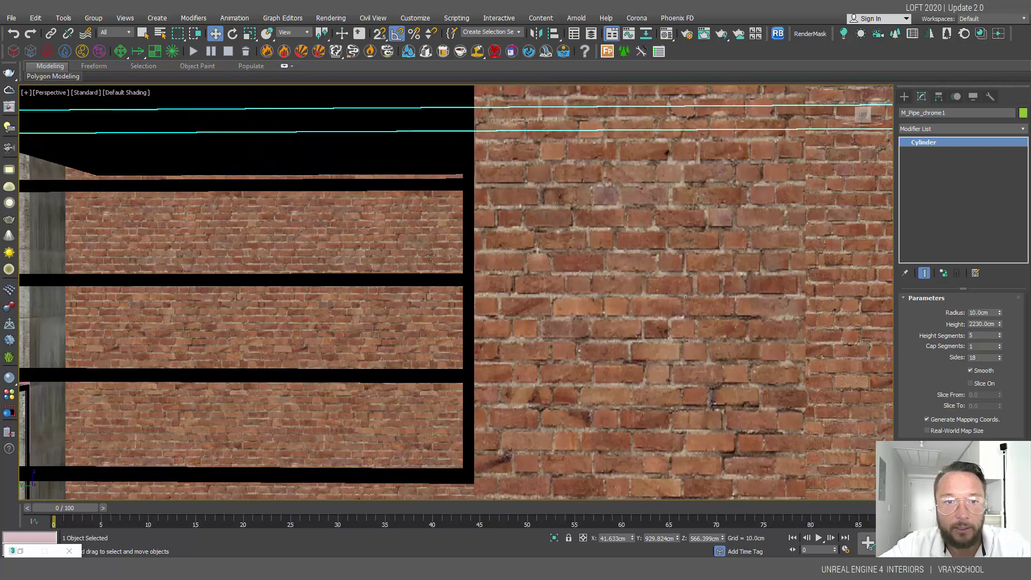
scroll(785, 276, "down", 8)
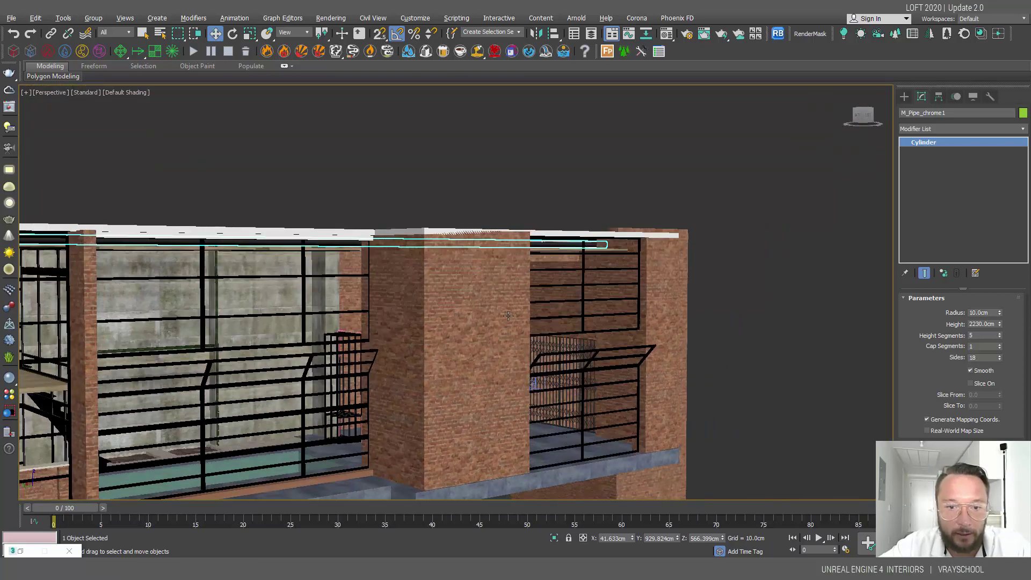
Select the brick floor M_Brick_Floor at the building's entrance and switch the view to VRayPhysicalCamera001
middle_click_drag(508, 316, 620, 302, "alt")
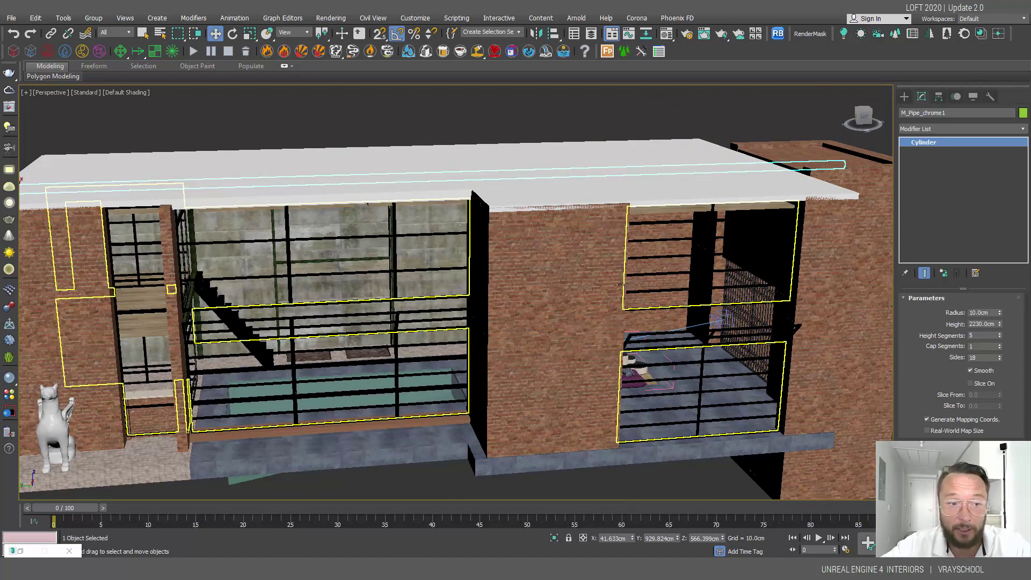
middle_click_drag(583, 326, 603, 360)
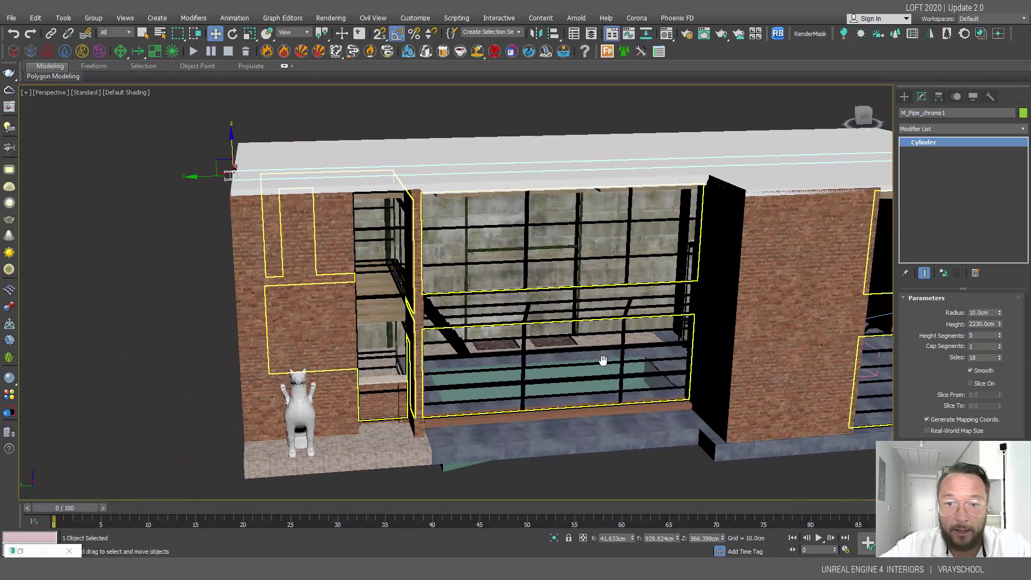
left_click(407, 453)
key("alt+1")
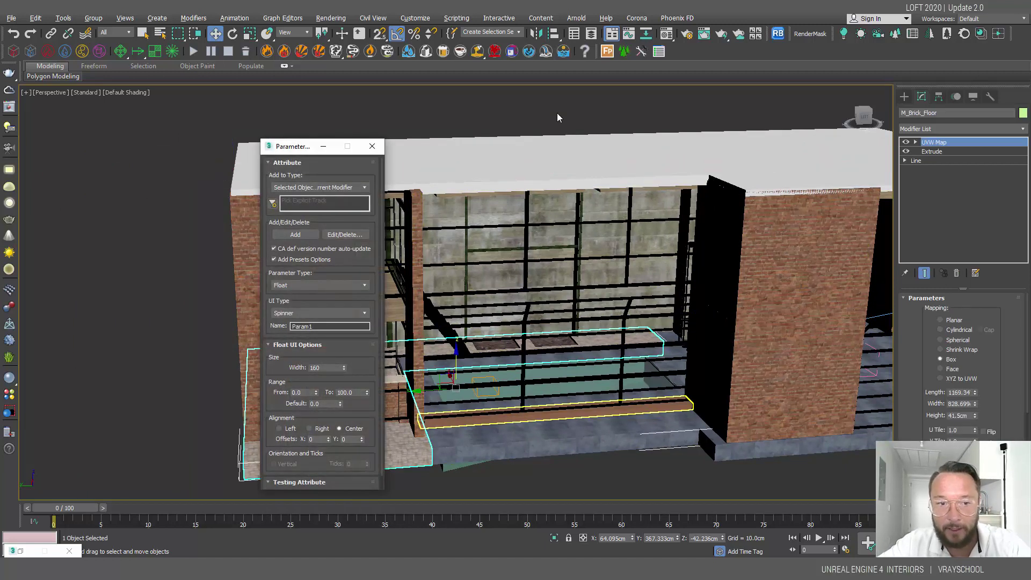
left_click(373, 146)
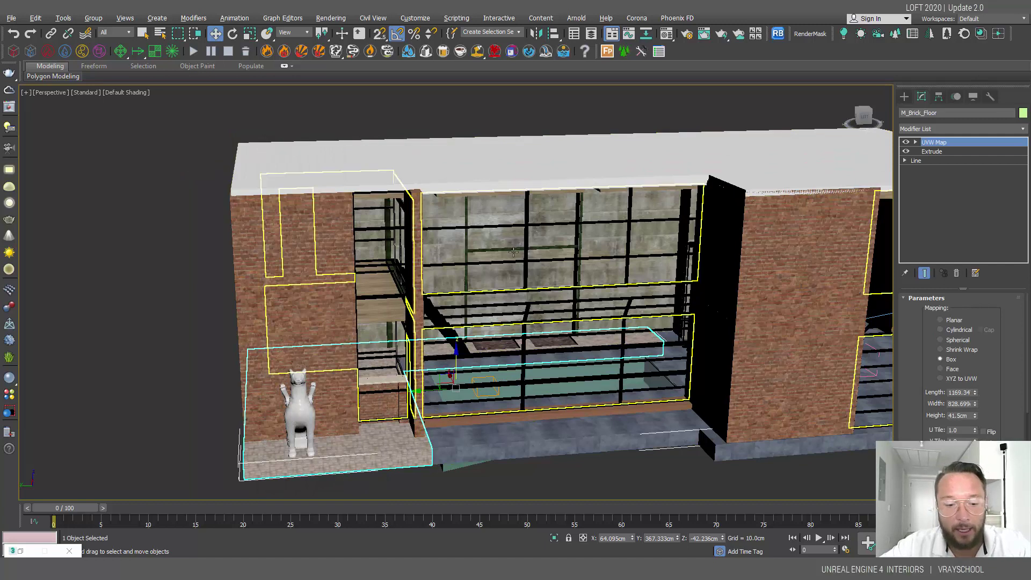
key("c")
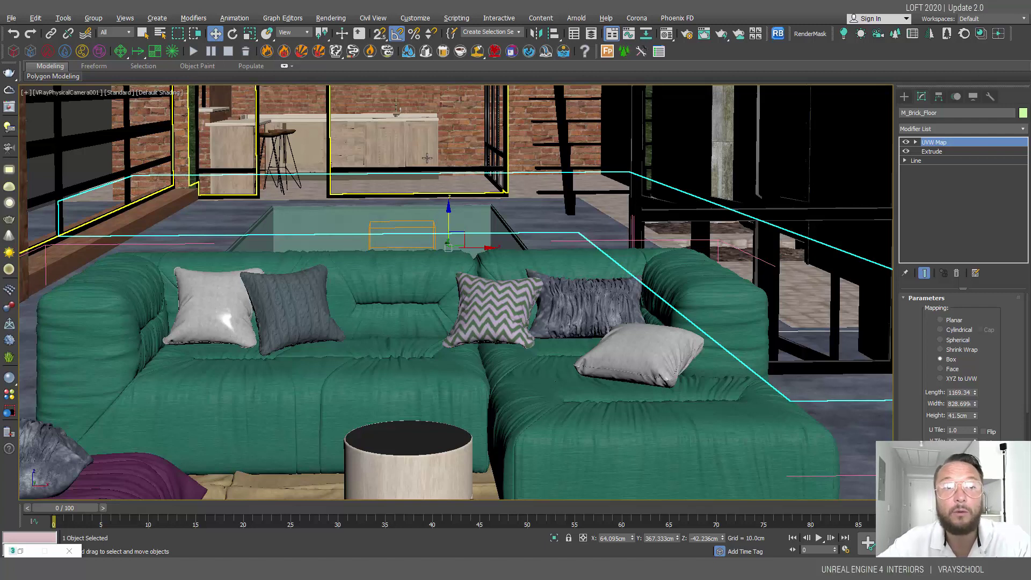
left_click(475, 120)
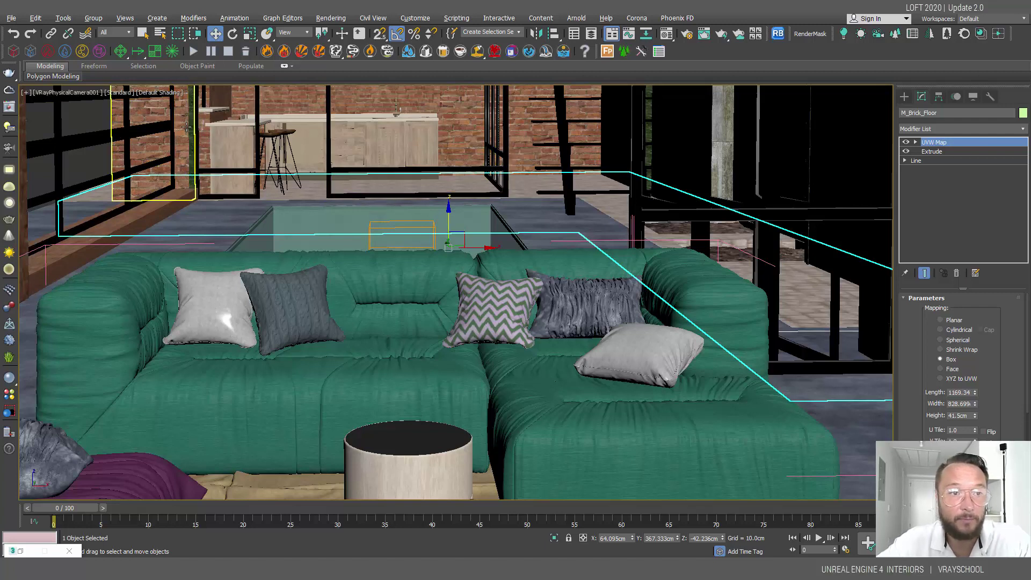
right_click(951, 143)
left_click(898, 186)
left_click(91, 224)
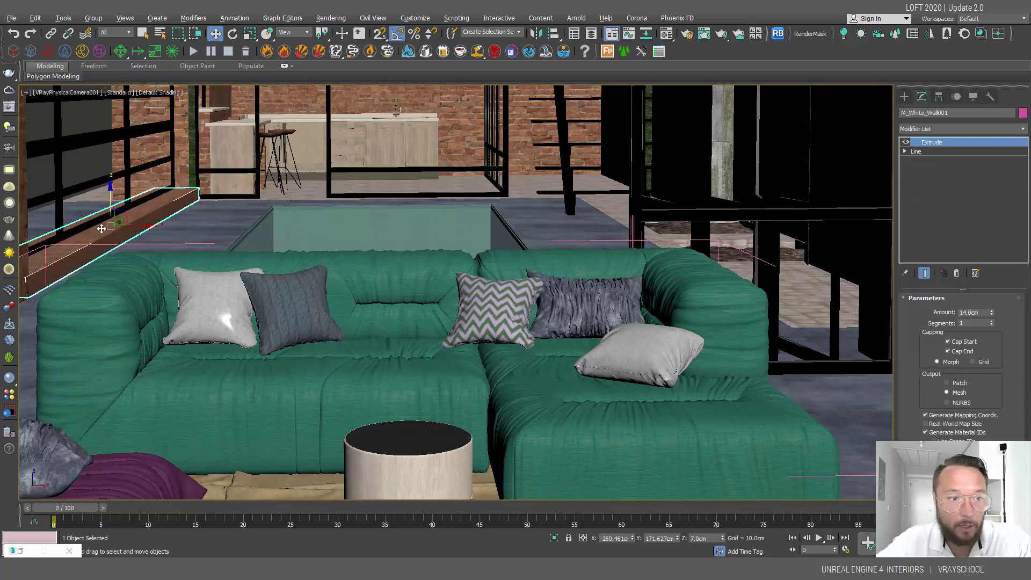
key("ctrl+v")
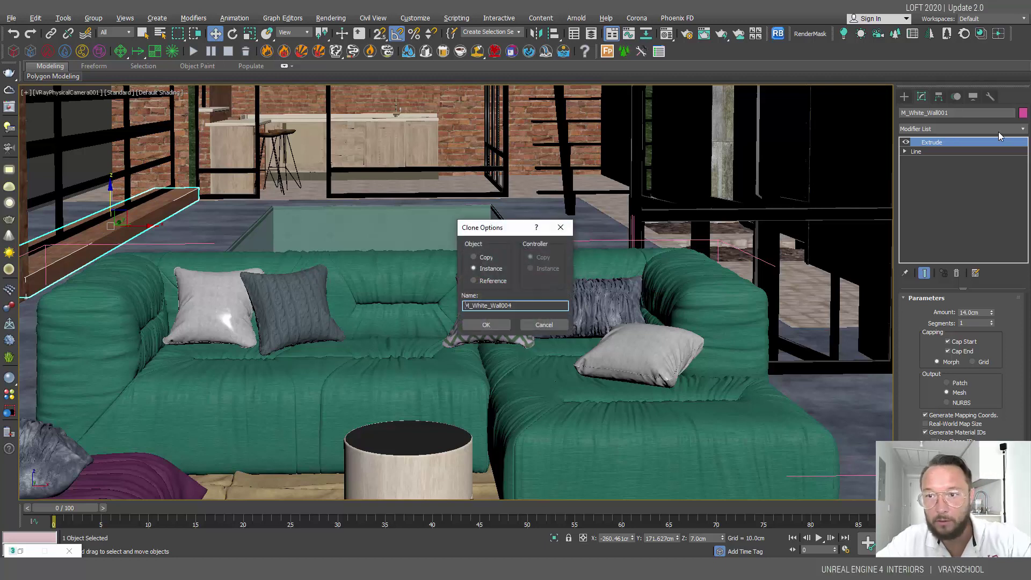
left_click(544, 324)
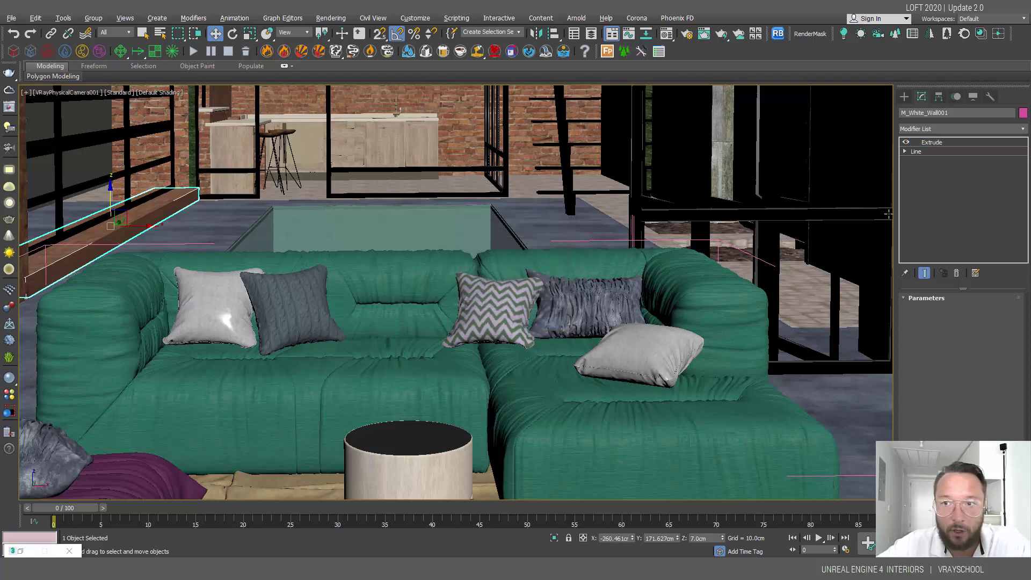
left_click(350, 103)
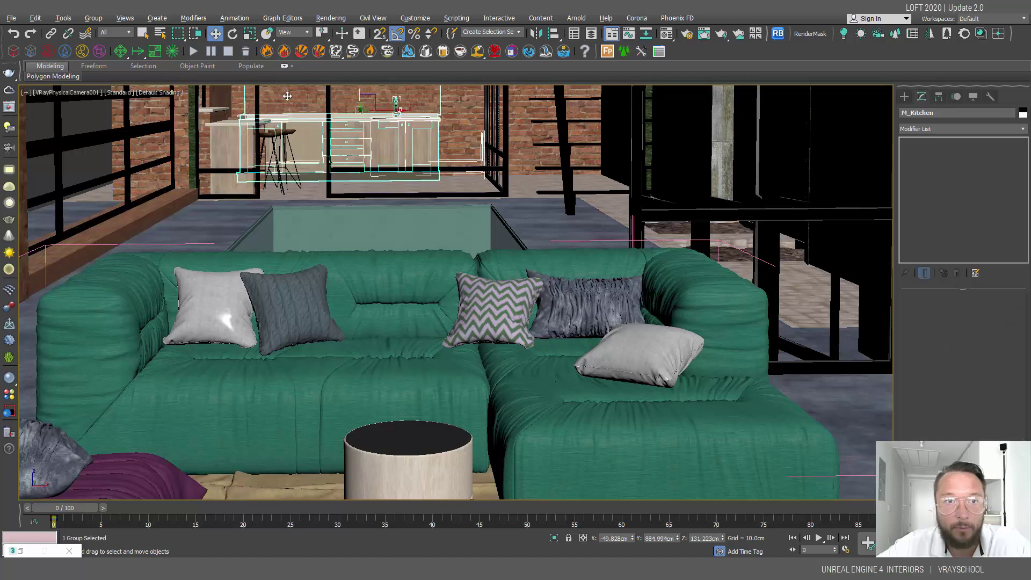
Copy the UVW Map modifier from the brick wall M_Brick_Wall_Small and paste it onto the low wall M_White_Wall001
left_click(185, 135)
right_click(949, 146)
left_click(916, 190)
left_click(175, 201)
right_click(943, 150)
left_click(934, 196)
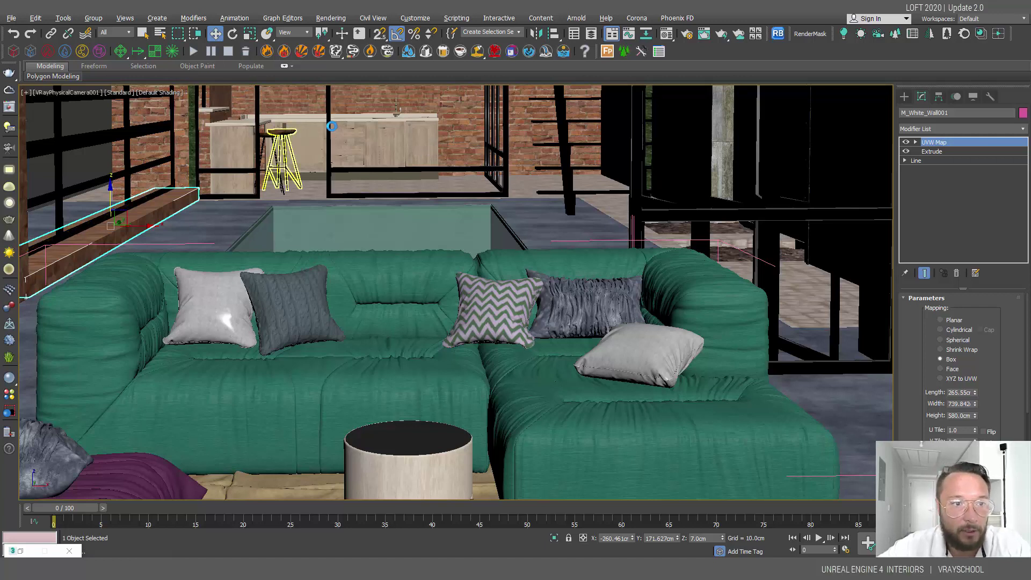
Export the visible objects, current frame only, as an Unreal Datasmith (*.UDATASMITH) file named LOFT2020 and review the output warnings
left_click(11, 17)
mouse_move(53, 173)
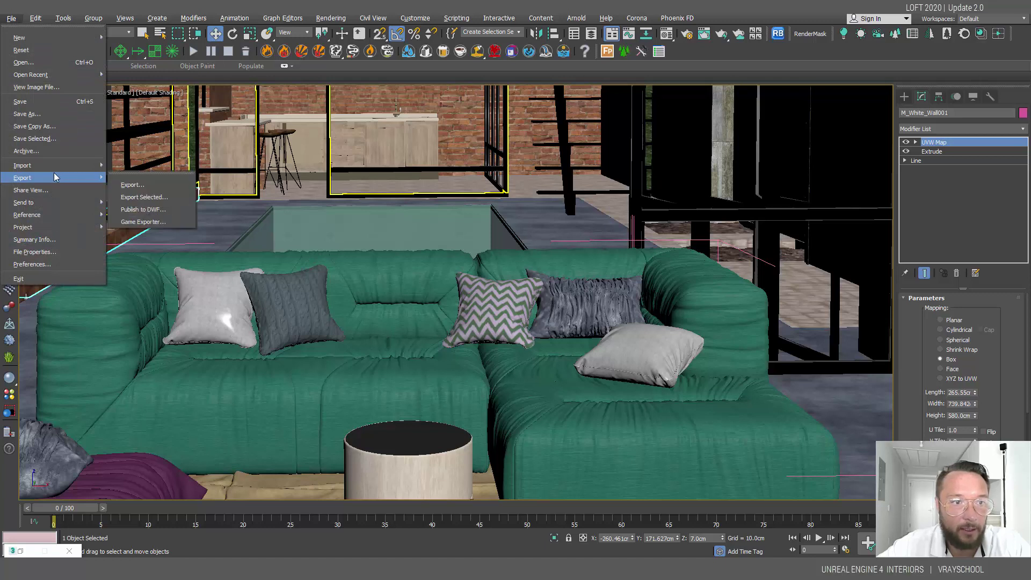
left_click(169, 187)
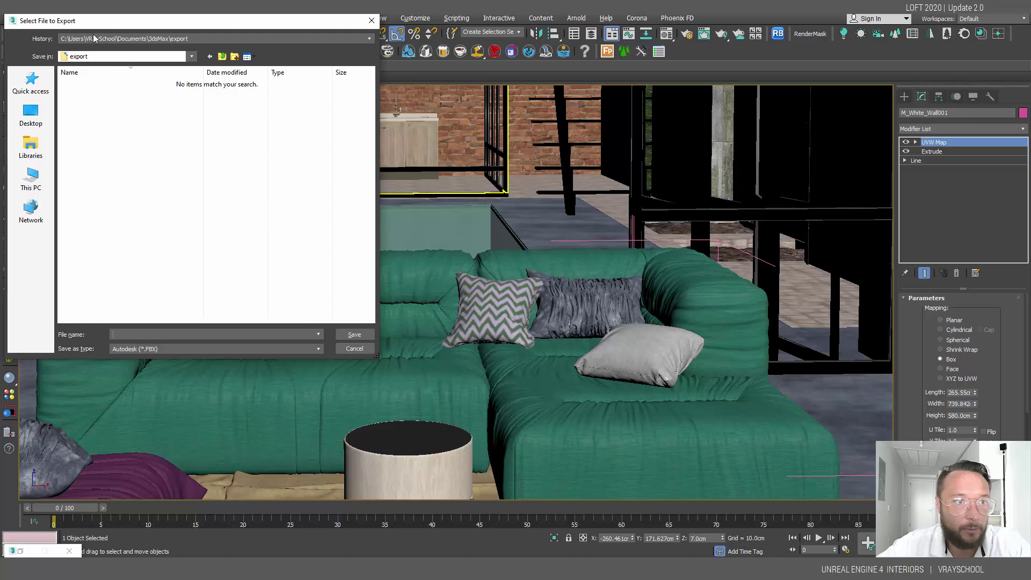
left_click(314, 349)
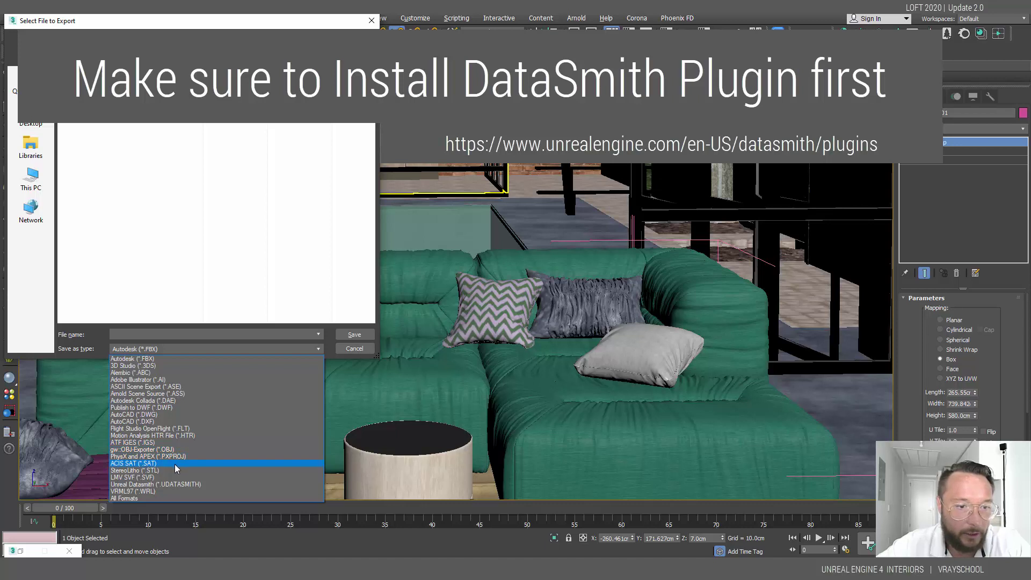
left_click(133, 484)
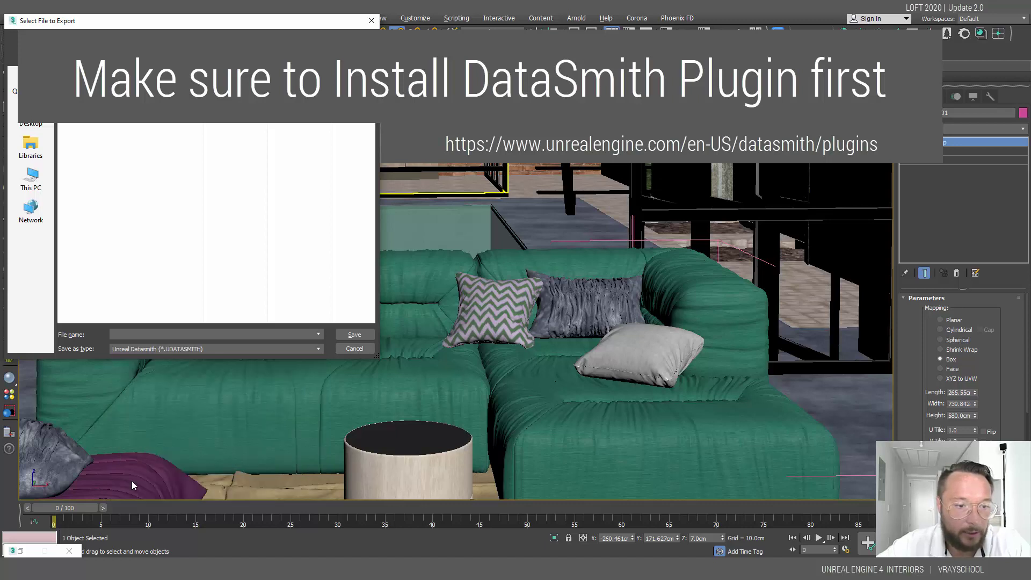
left_click(134, 333)
type("LOFT2020")
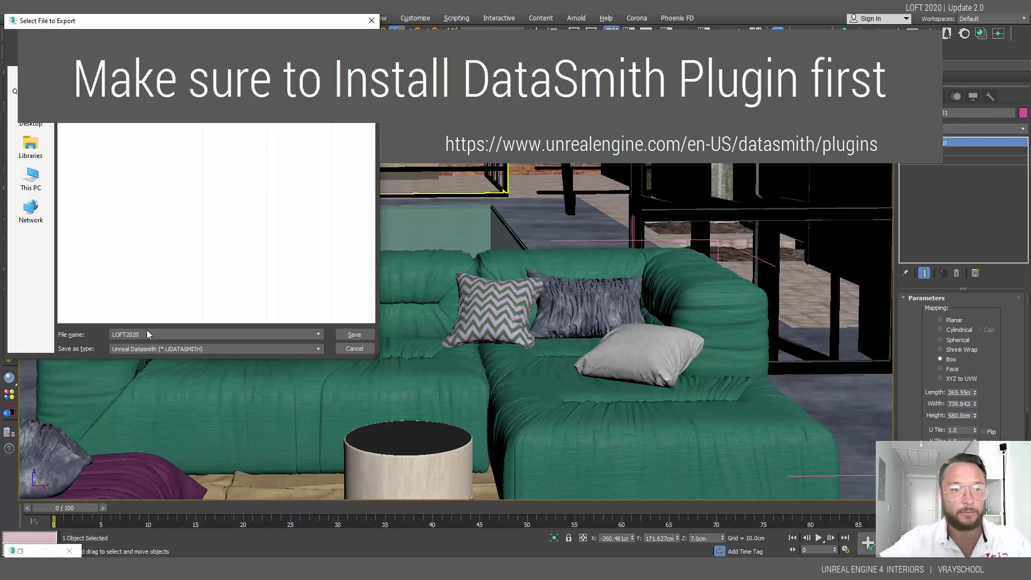
left_click(354, 333)
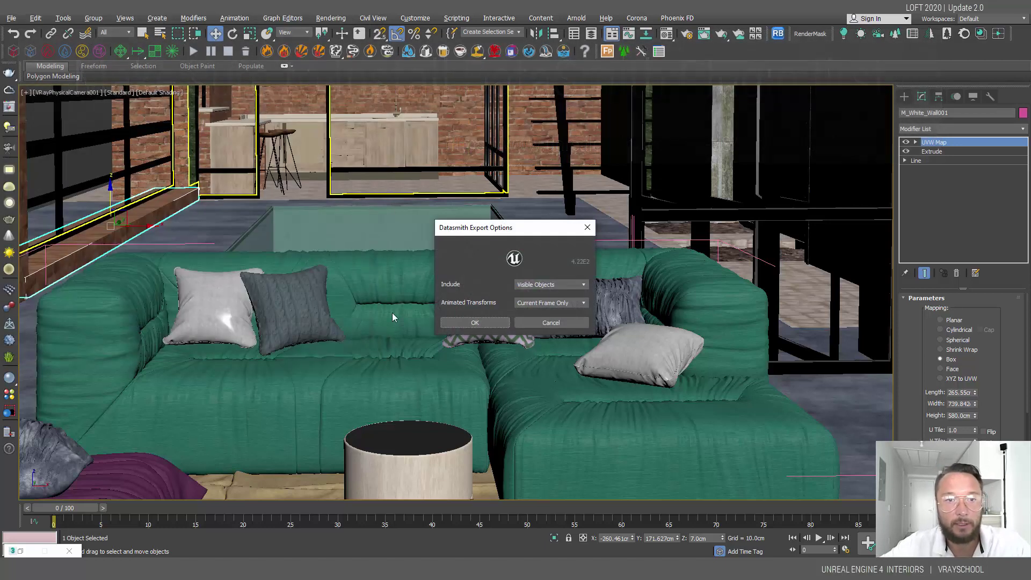
left_click(475, 322)
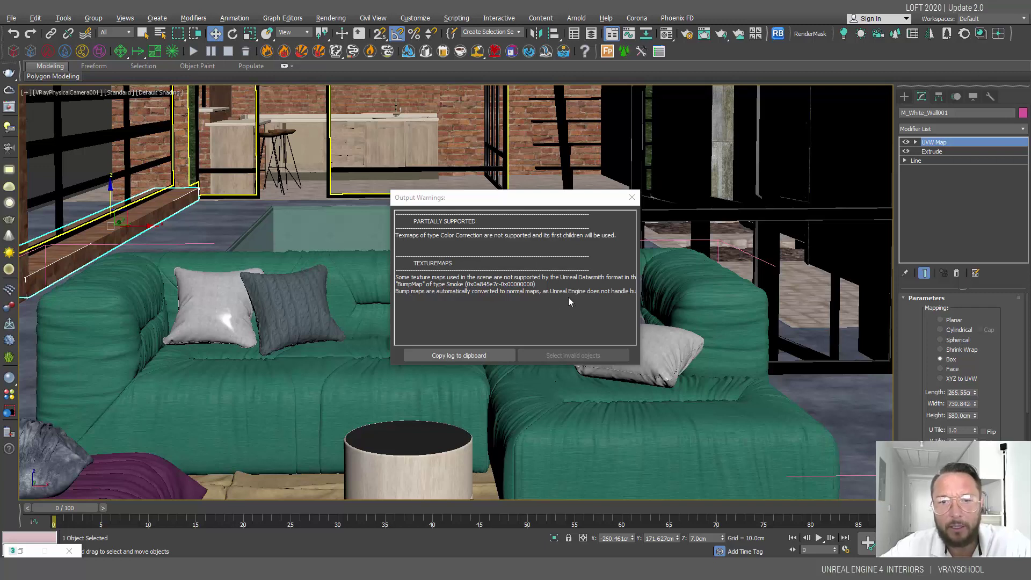
left_click_drag(639, 292, 870, 292)
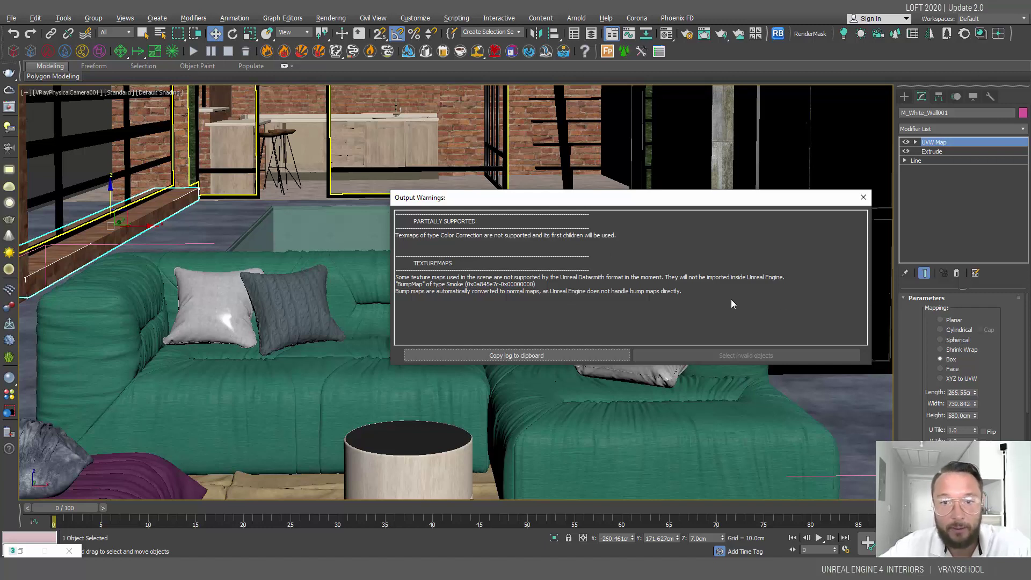
left_click(863, 197)
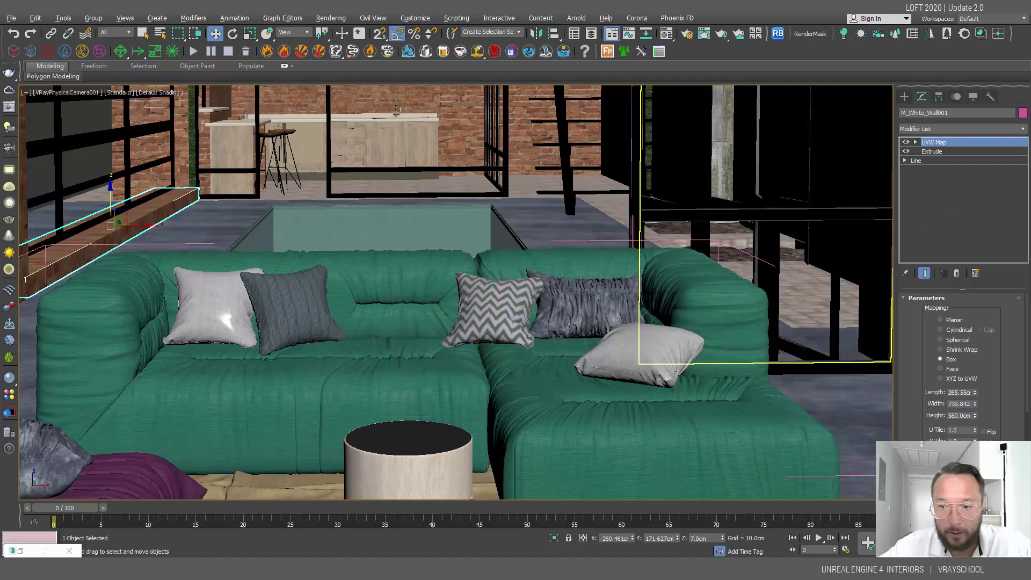
Switch to the Epic Games Launcher and launch Unreal Engine 4.25.4 from the library
key("alt+Tab")
left_click(346, 28)
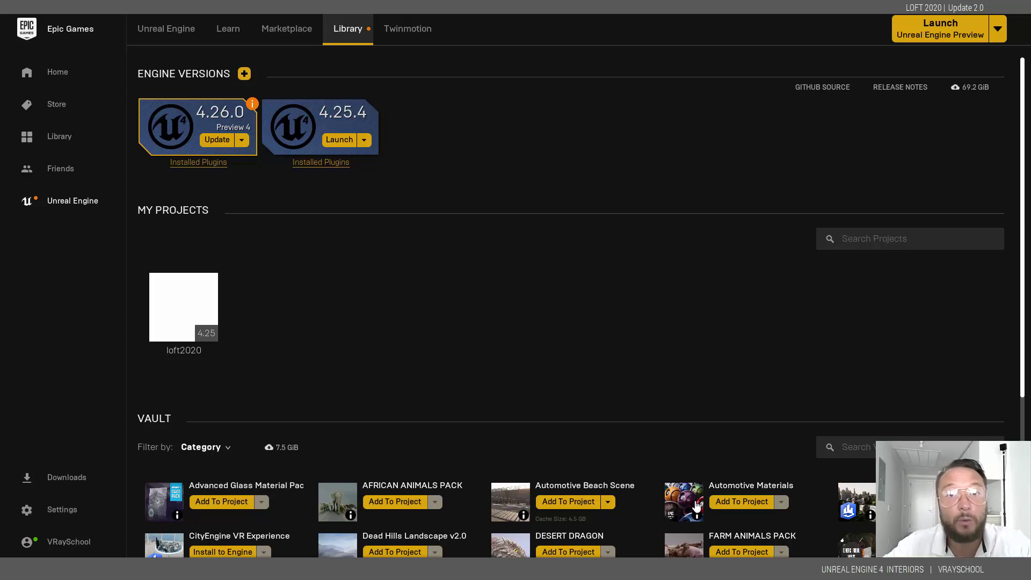
left_click(346, 140)
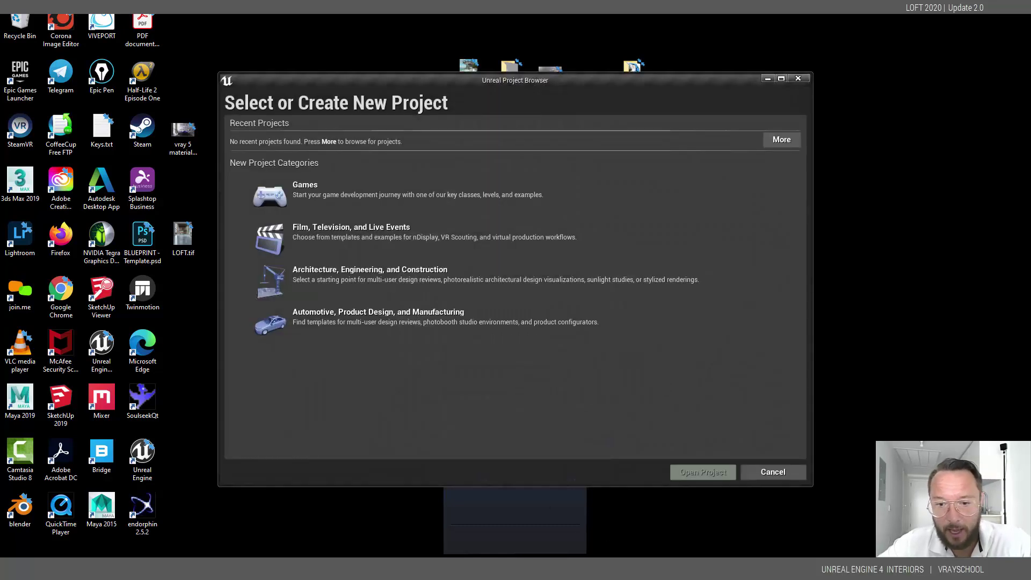
left_click(576, 480)
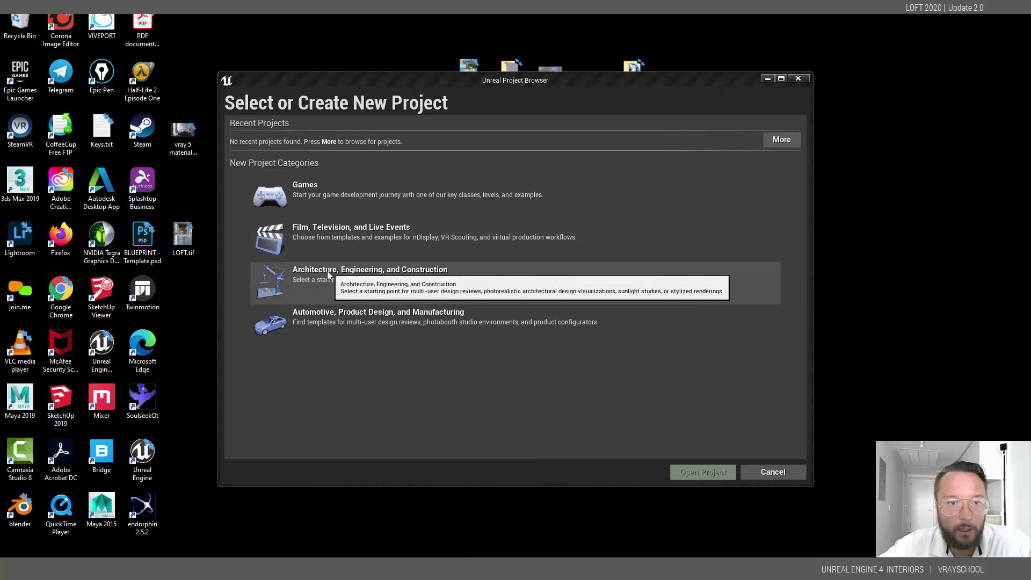
Choose the Architecture, Engineering, and Construction category and the Blank template for the new project
left_click(304, 285)
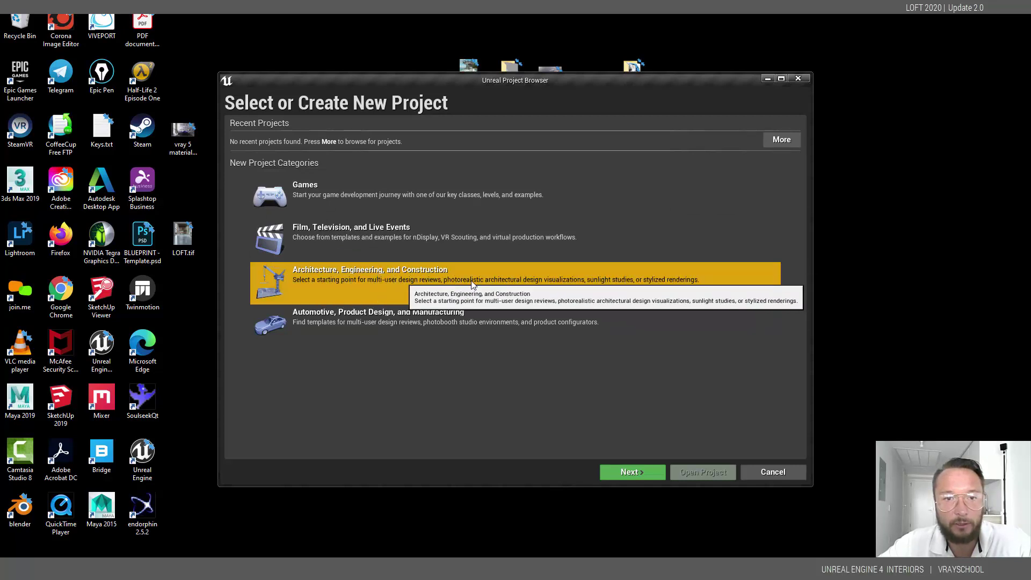
left_click(632, 472)
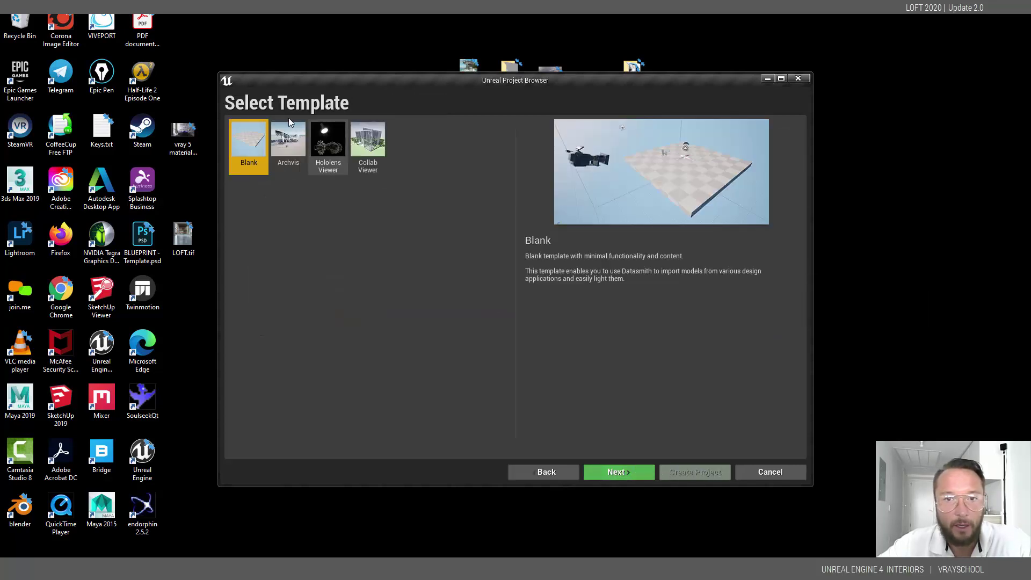
left_click(296, 152)
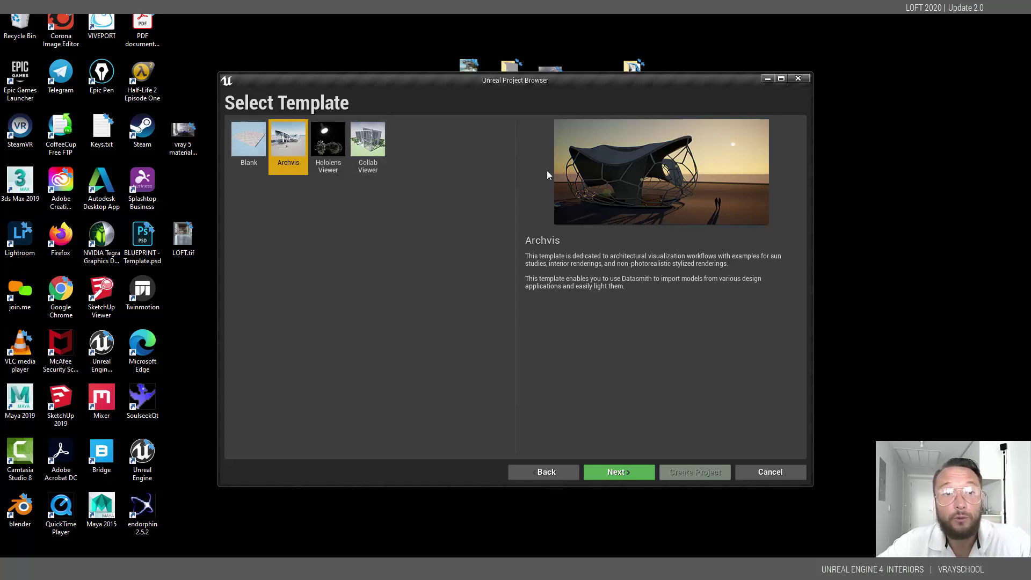
left_click(249, 142)
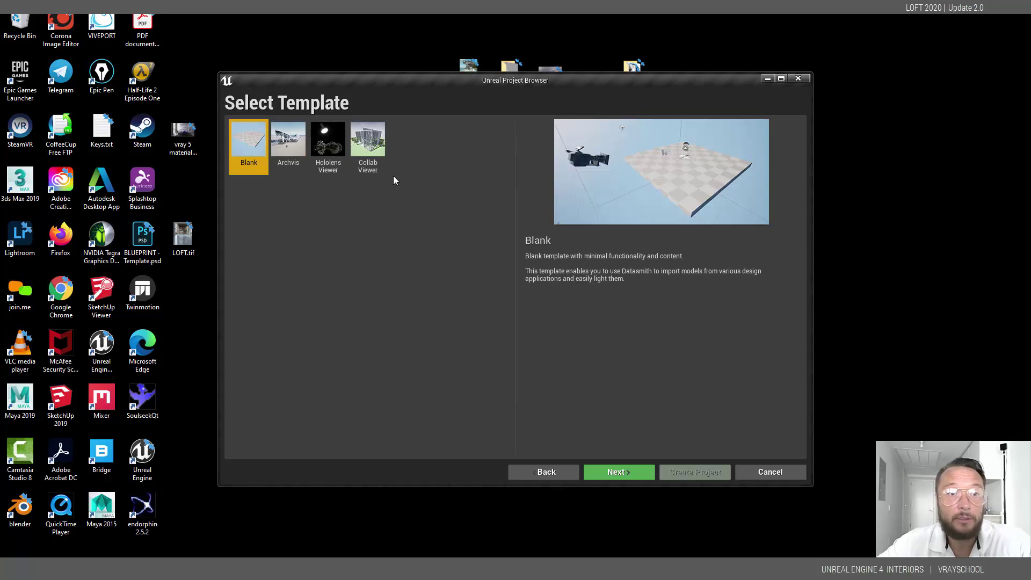
left_click(633, 473)
Create the project under the name LOFT2020, keeping starter content included and raytracing disabled
left_click(615, 435)
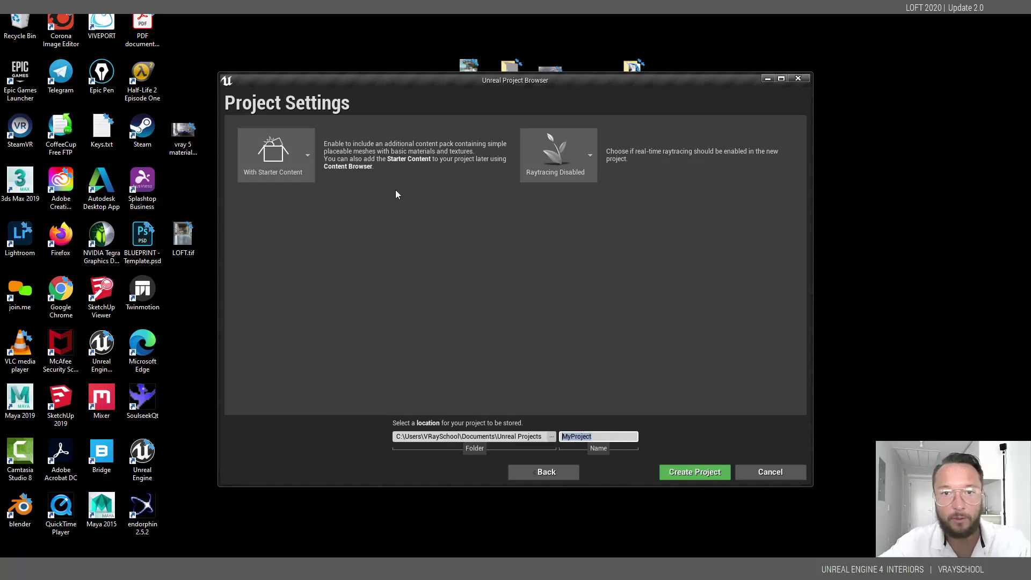
left_click(301, 176)
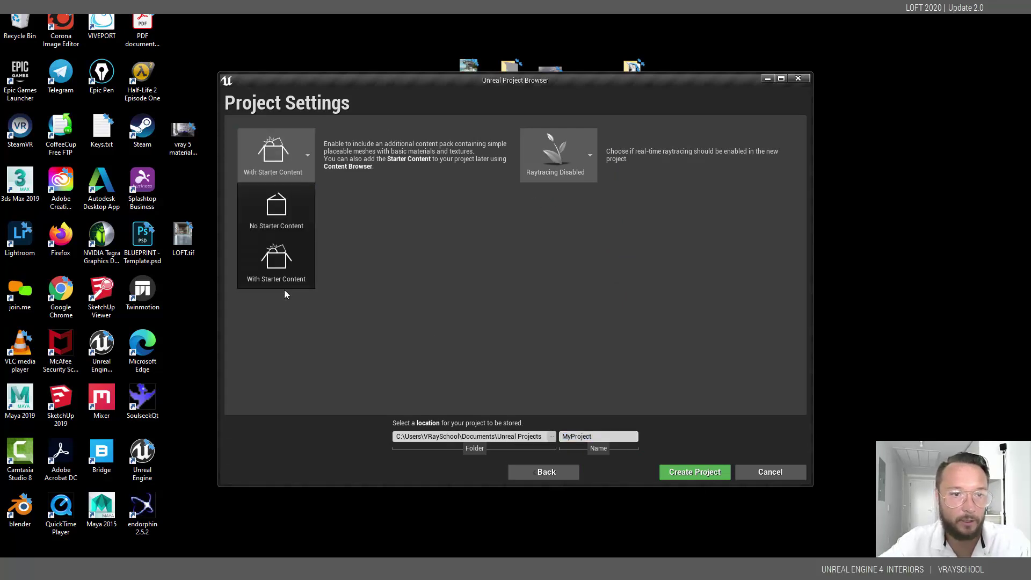
left_click(590, 160)
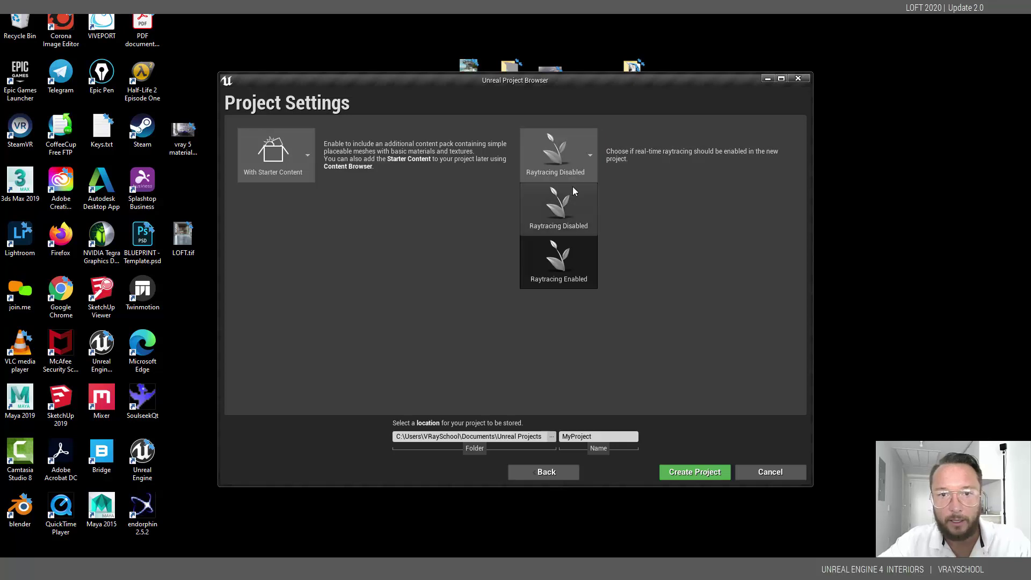
left_click(556, 177)
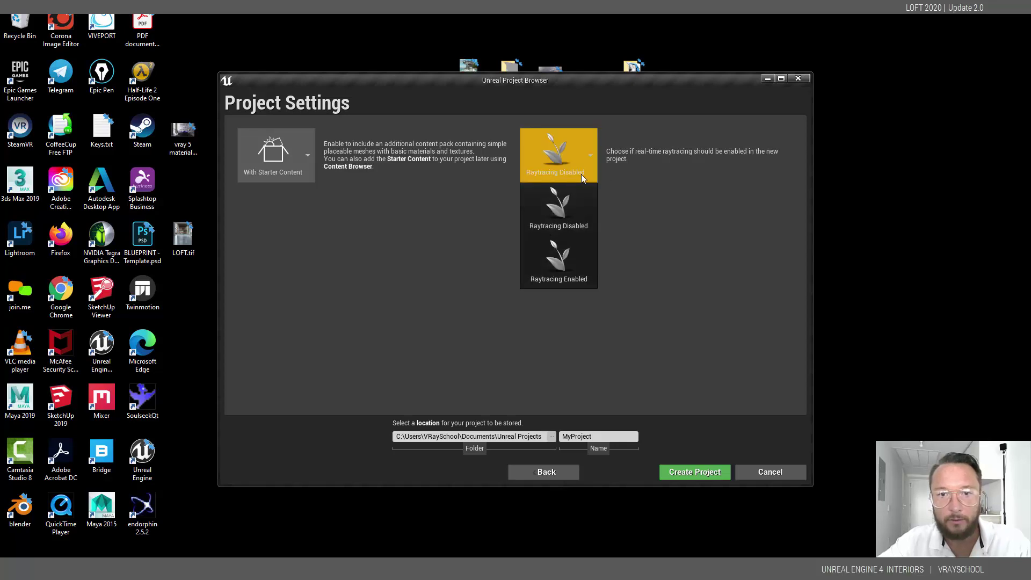
left_click(644, 247)
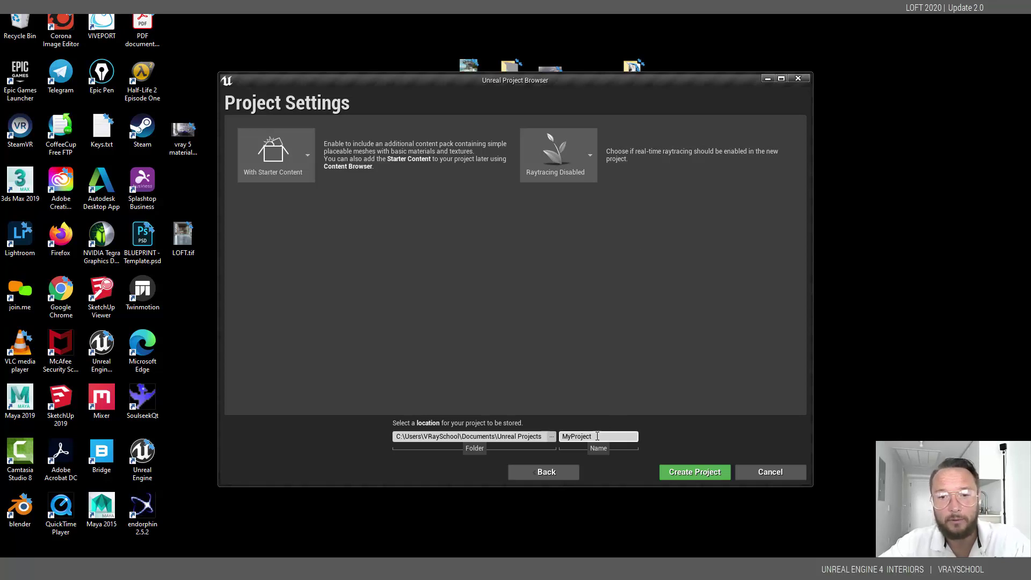
left_click(597, 436)
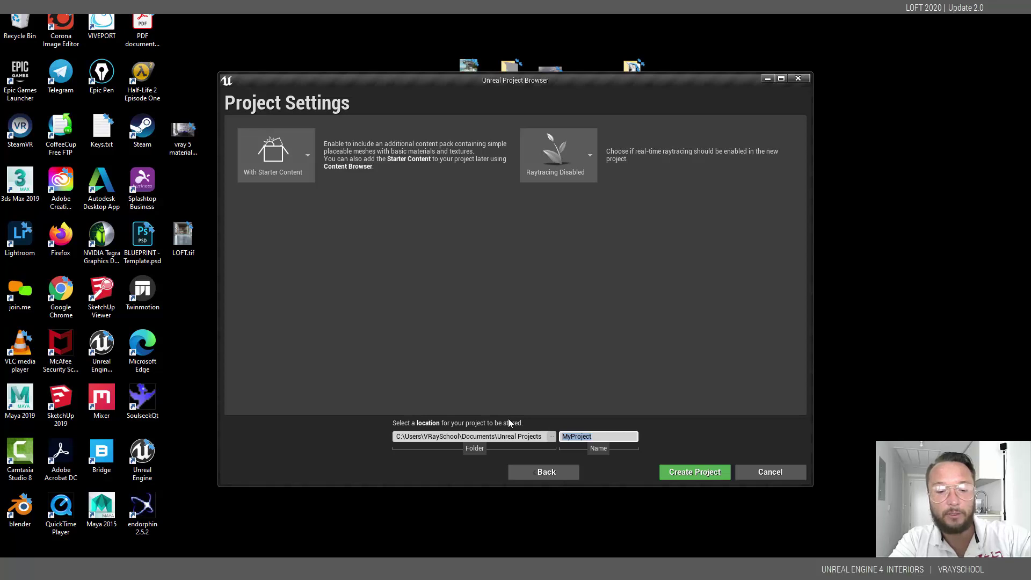
type("LOFT2020")
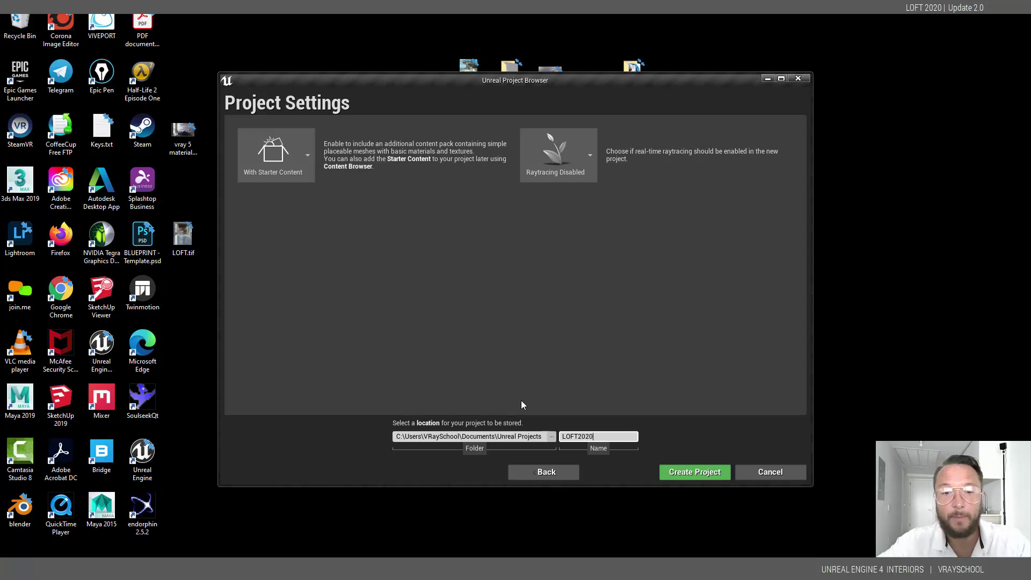
left_click(699, 477)
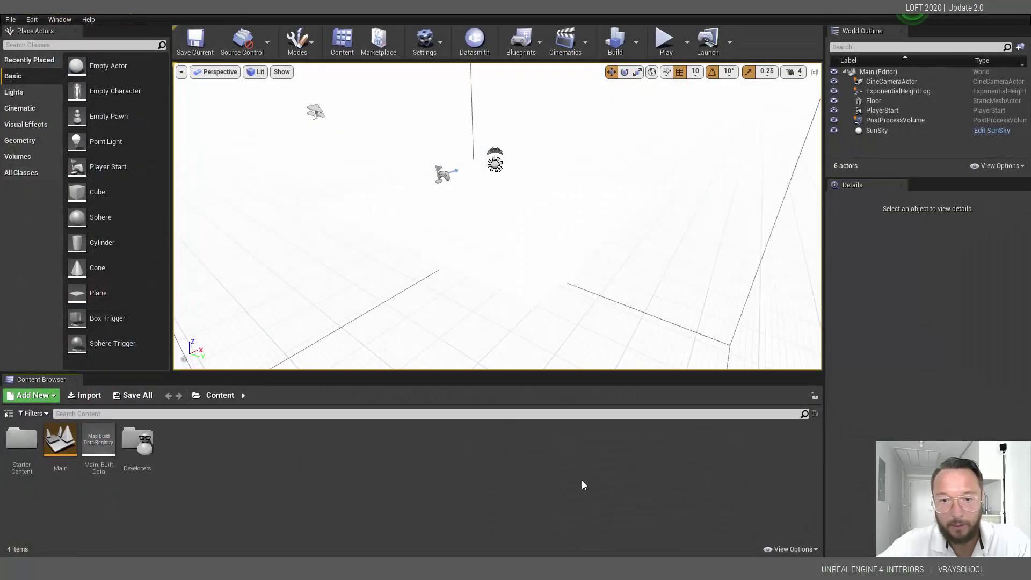
Quit SteamVR from its status window and return to the open Unreal project
left_click(1029, 576)
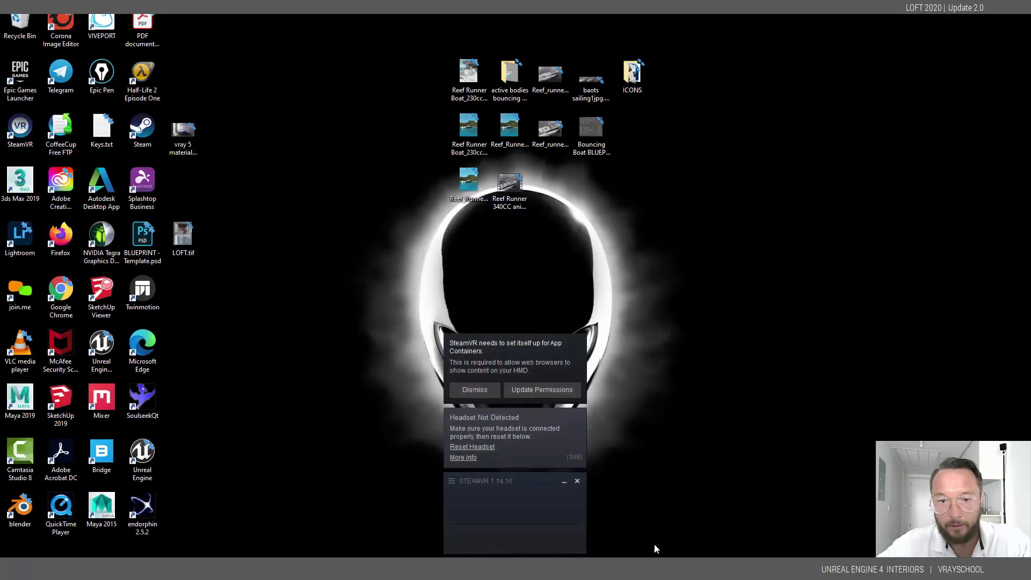
left_click(578, 482)
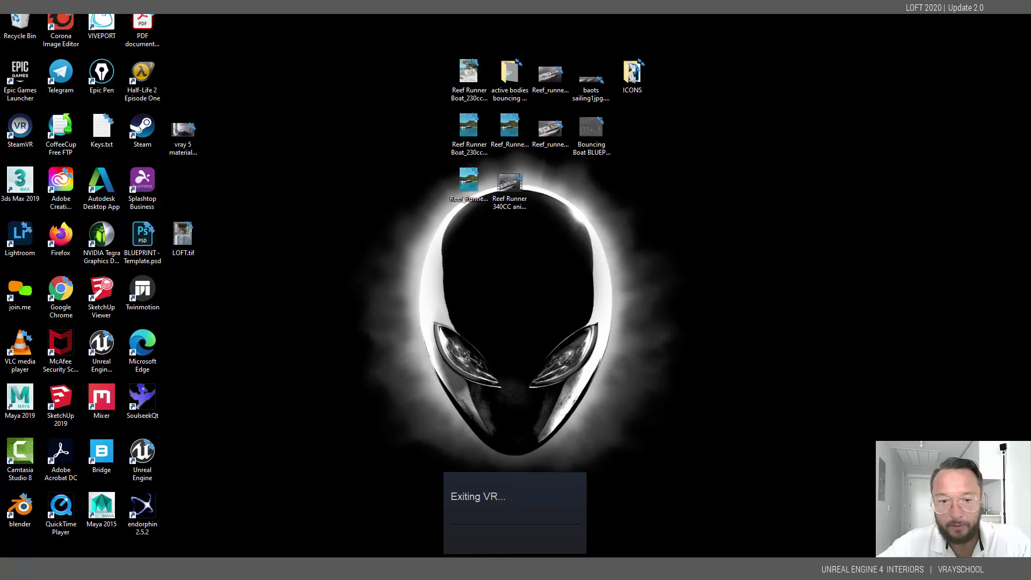
left_click(1030, 576)
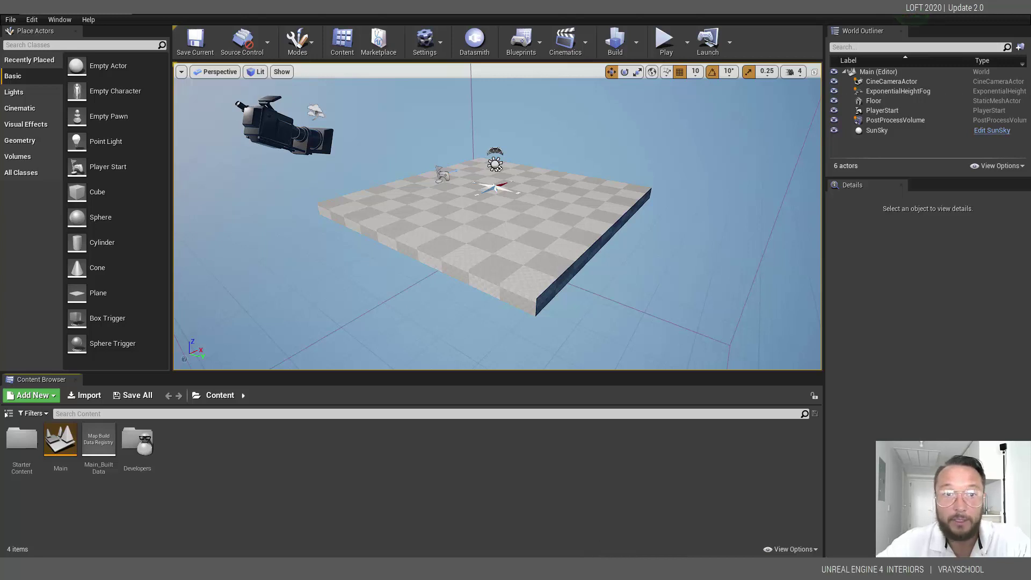
Switch to the Epic Games Launcher and add the Automotive Beach Scene from the vault to the LOFT2020 project
left_click(979, 6)
double_click(20, 79)
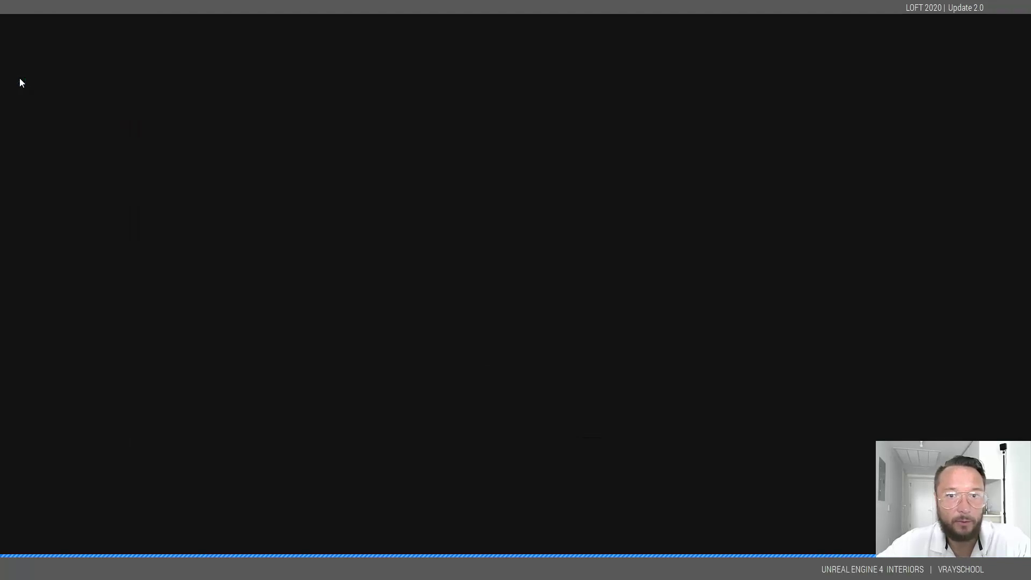
left_click(342, 35)
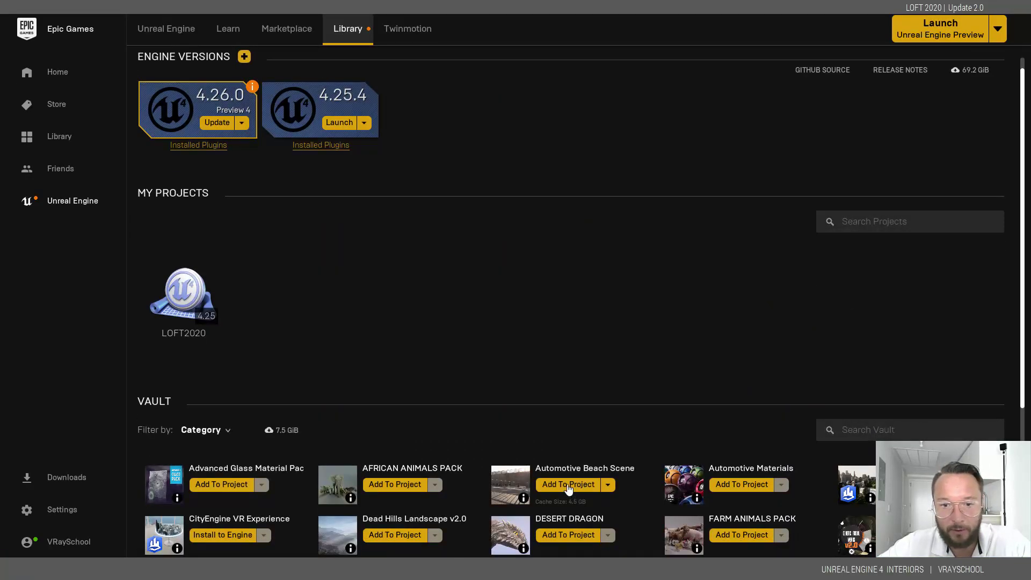
left_click(569, 488)
left_click(389, 209)
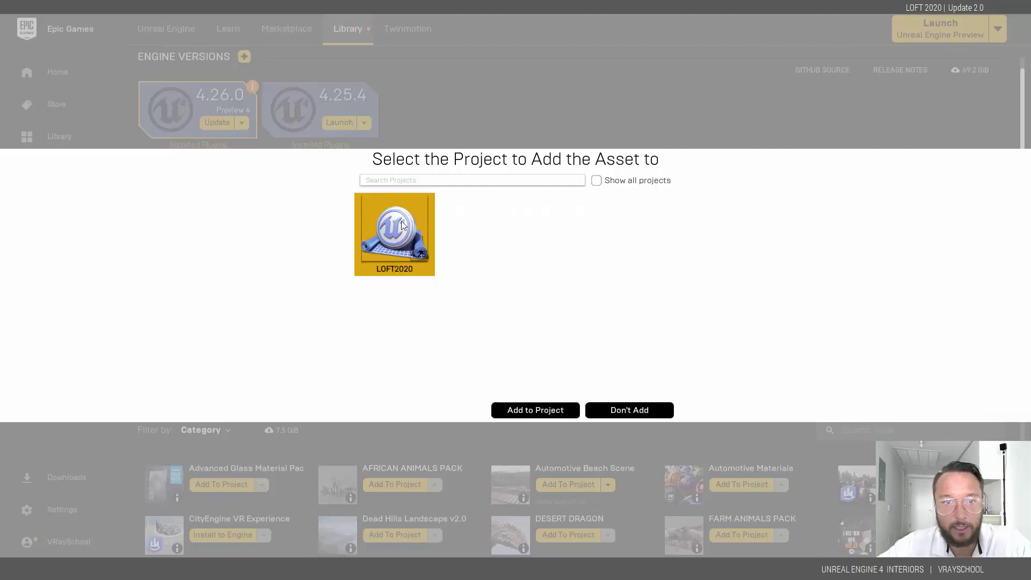
left_click(529, 410)
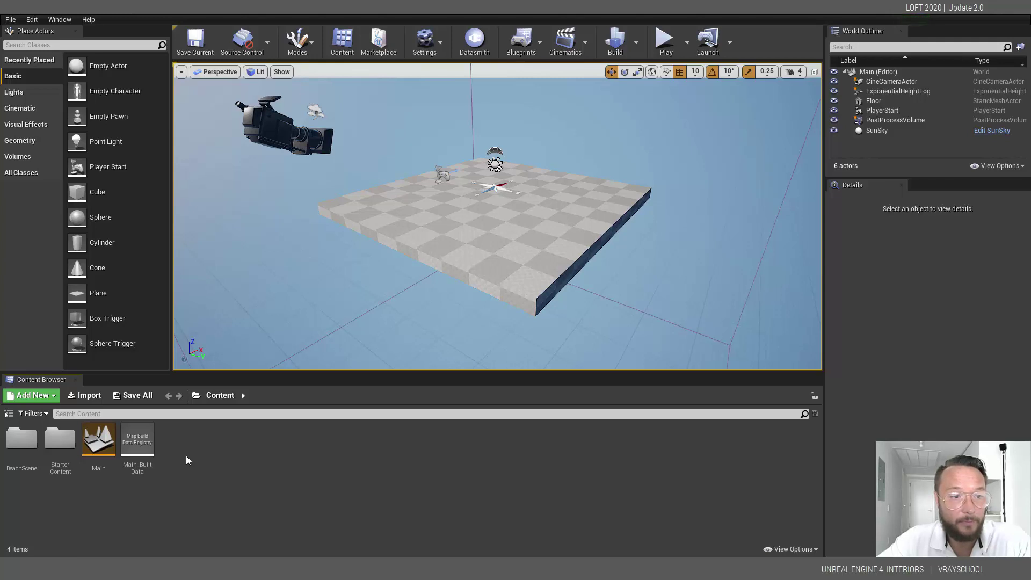
Return to the Unreal project and open the Beach_P level from the BeachScene Maps folder
double_click(22, 439)
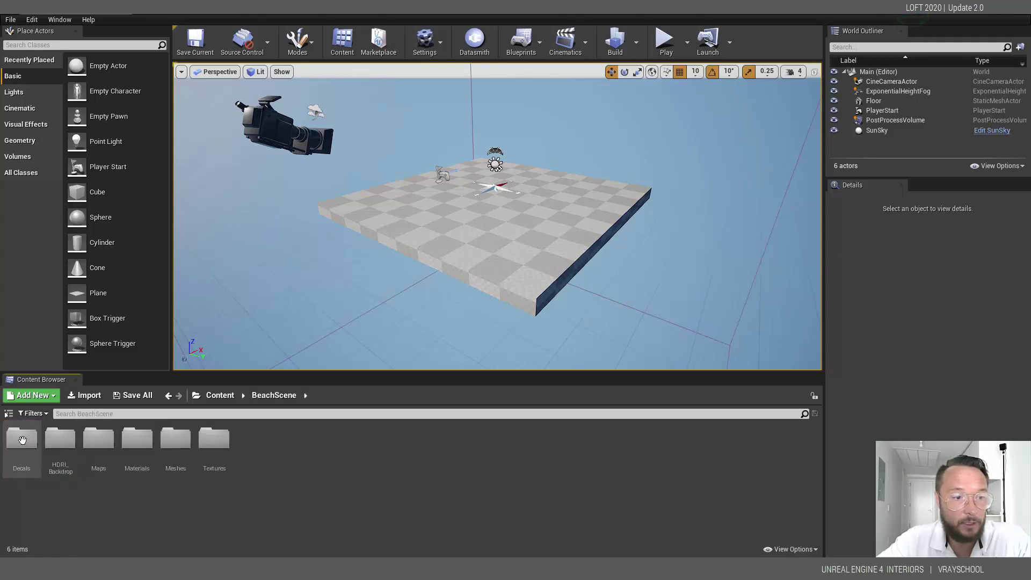
double_click(95, 439)
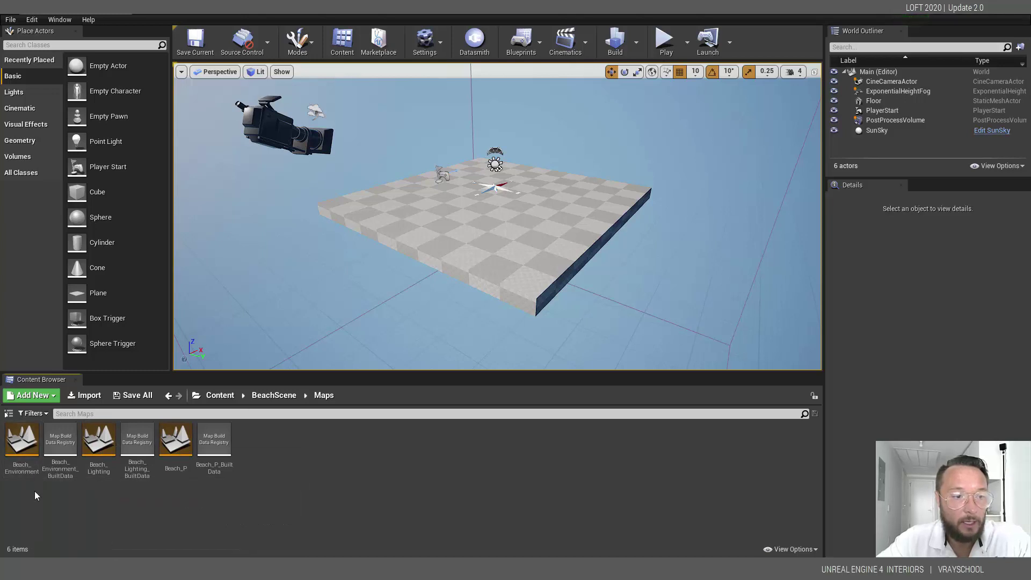
left_click(23, 453)
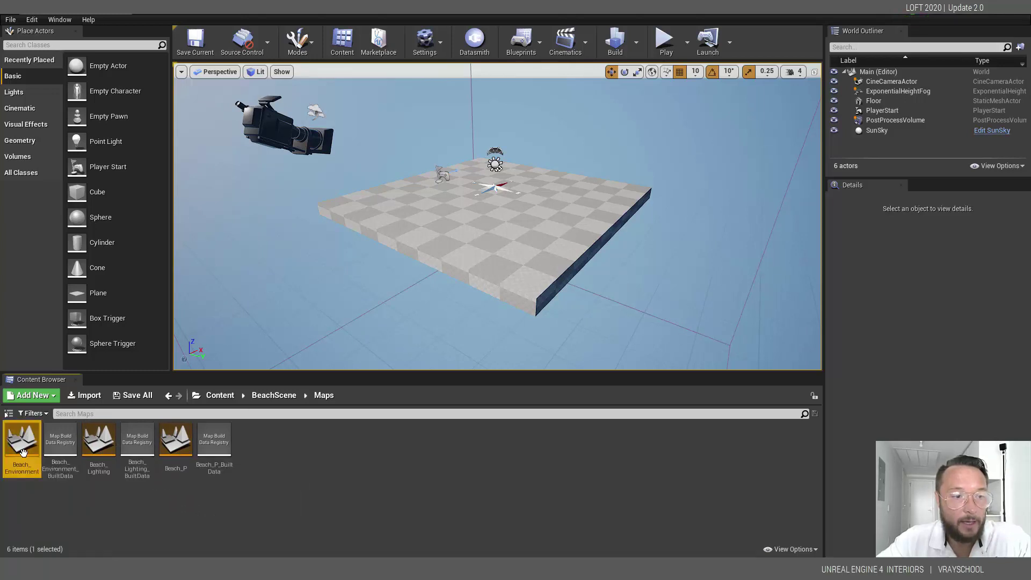
left_click(98, 445)
left_click(177, 444)
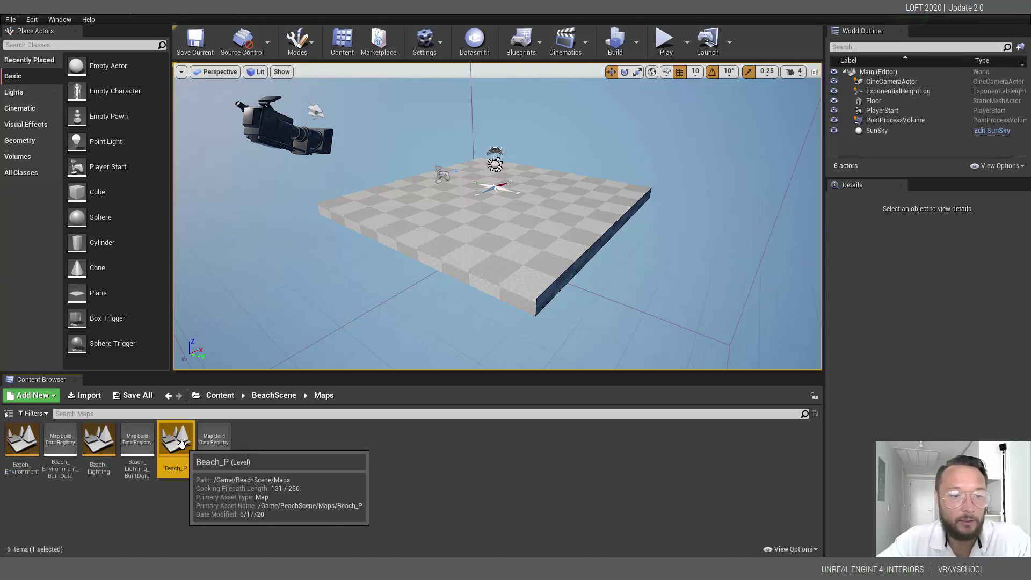
double_click(182, 444)
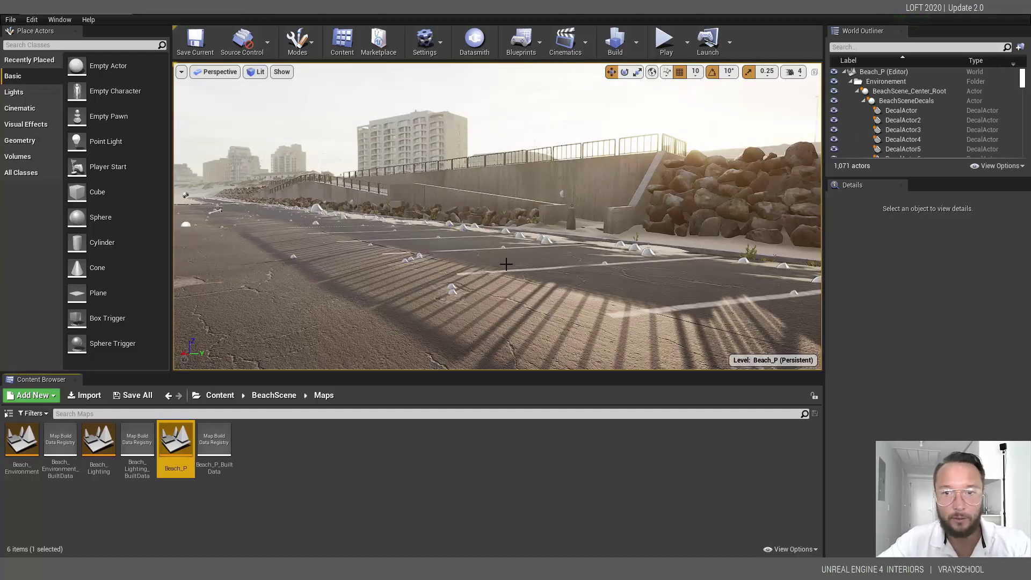
Play the beach level to look around the environment, and stop the preview
left_click(665, 40)
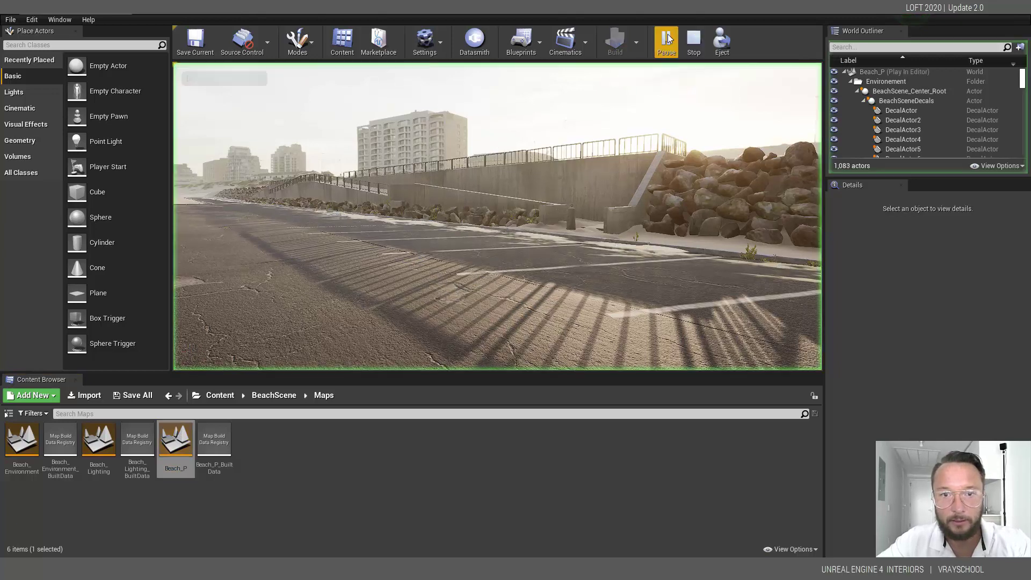
left_click(434, 202)
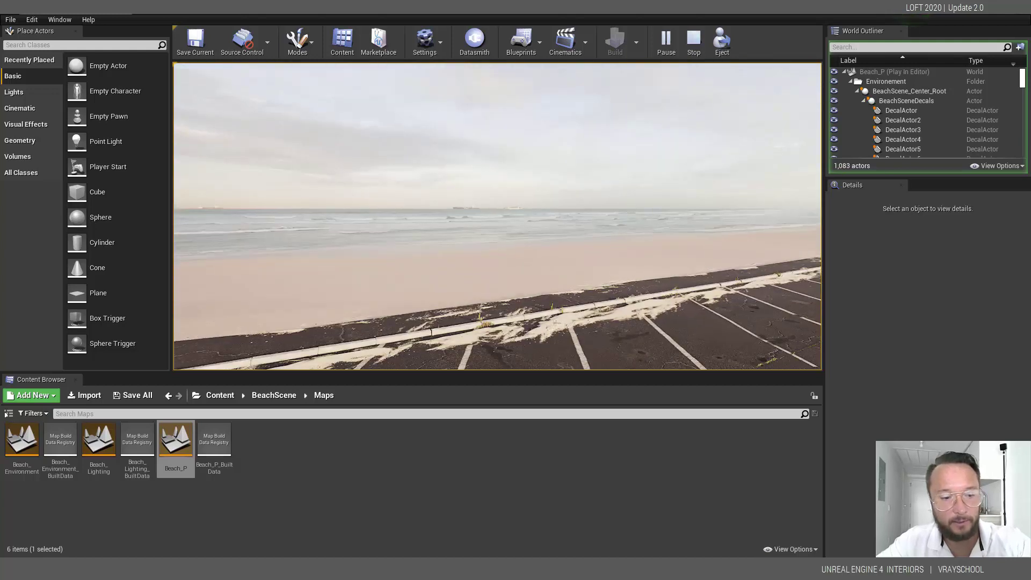
key("Escape")
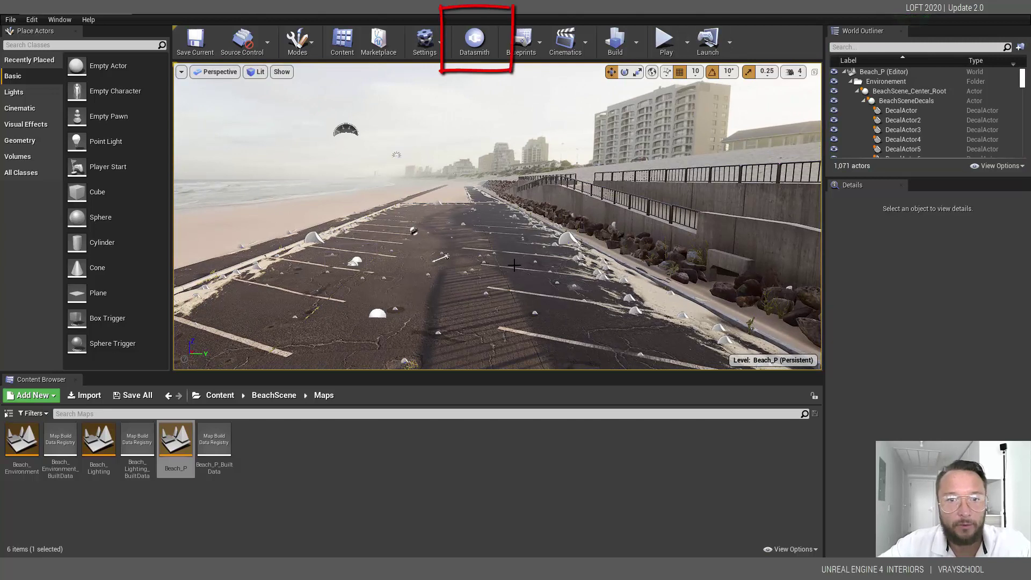
Import LOFT2020.udatasmith through Datasmith into the Content folder, including geometry, materials and textures, lights, cameras and animations
left_click(475, 41)
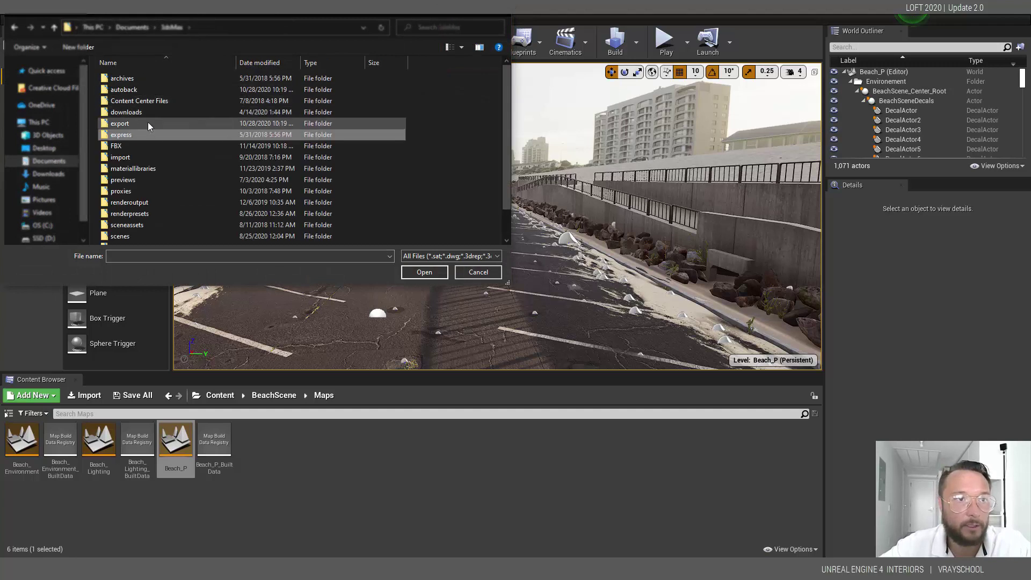
double_click(148, 123)
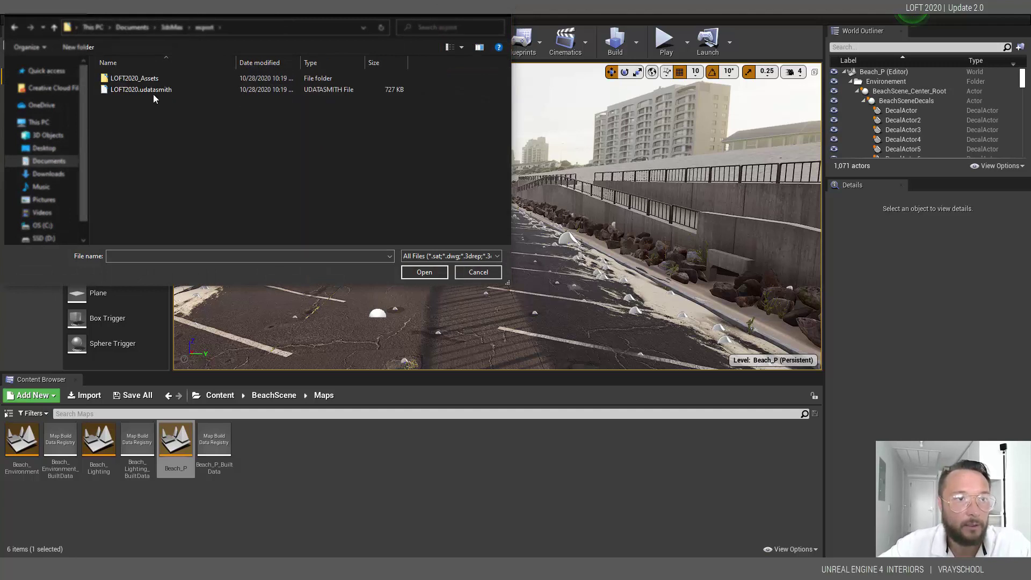
left_click(121, 90)
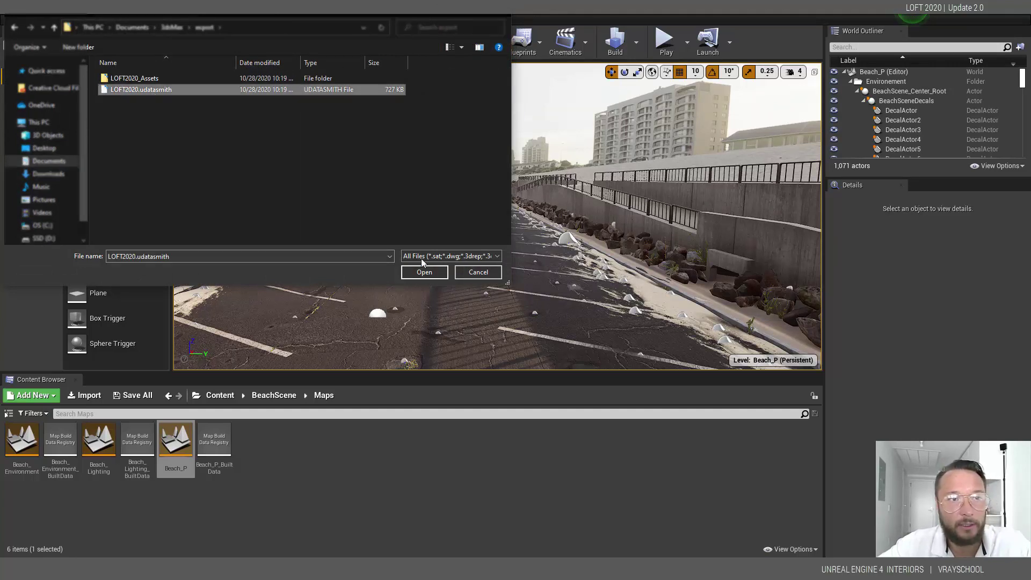
left_click(431, 272)
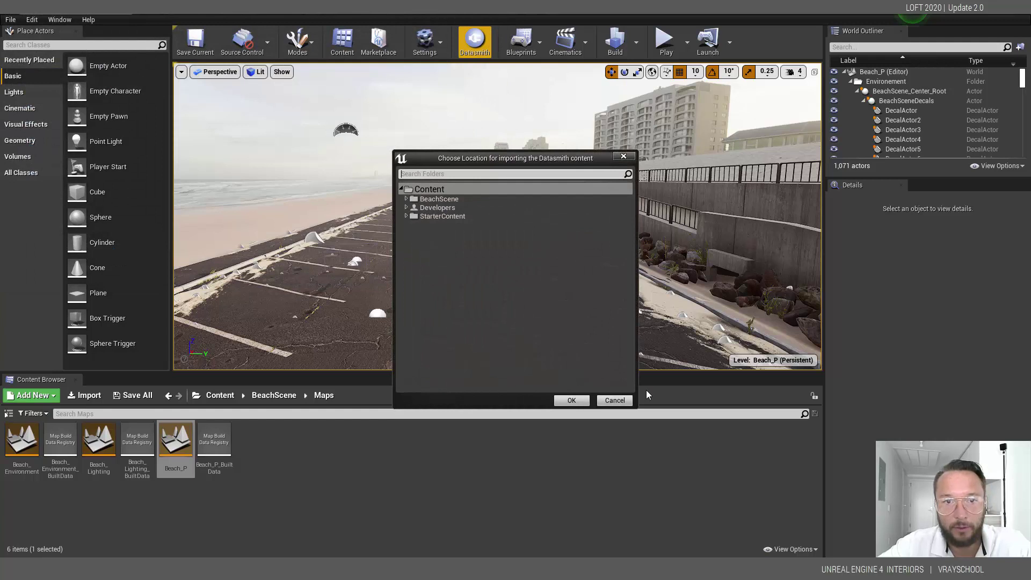
left_click(572, 402)
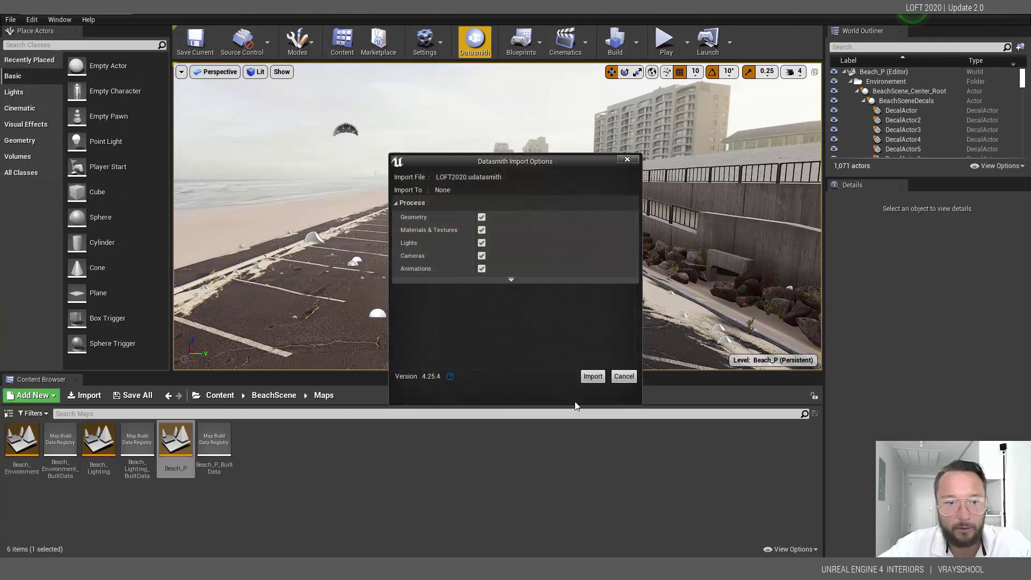
left_click(594, 377)
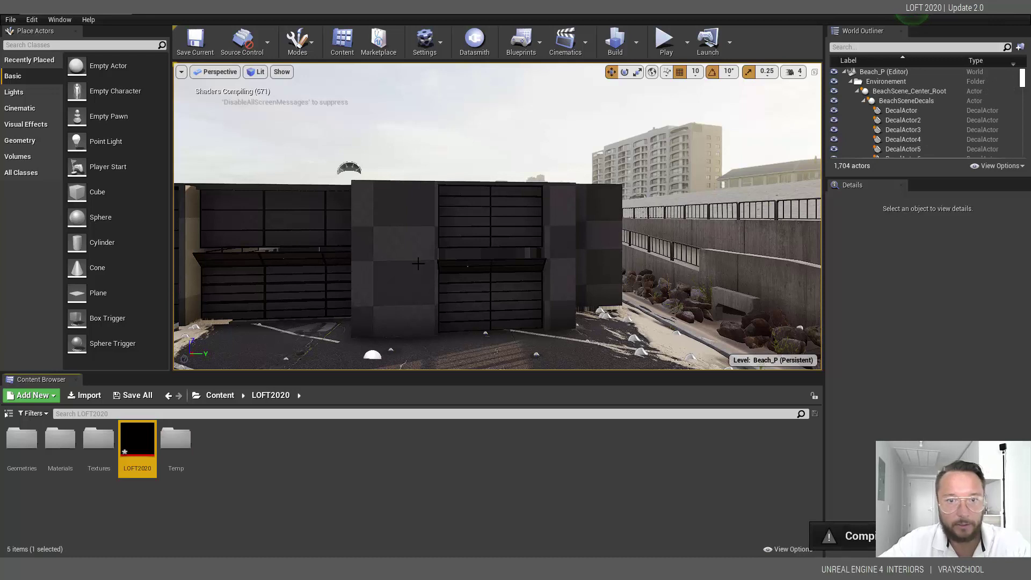
Examine the imported loft building and its placement on the beach parking lot from several angles
key("s")
right_click_drag(471, 239, 468, 240)
right_click_drag(352, 233, 356, 232)
left_click(356, 231)
left_click_drag(358, 234, 383, 238)
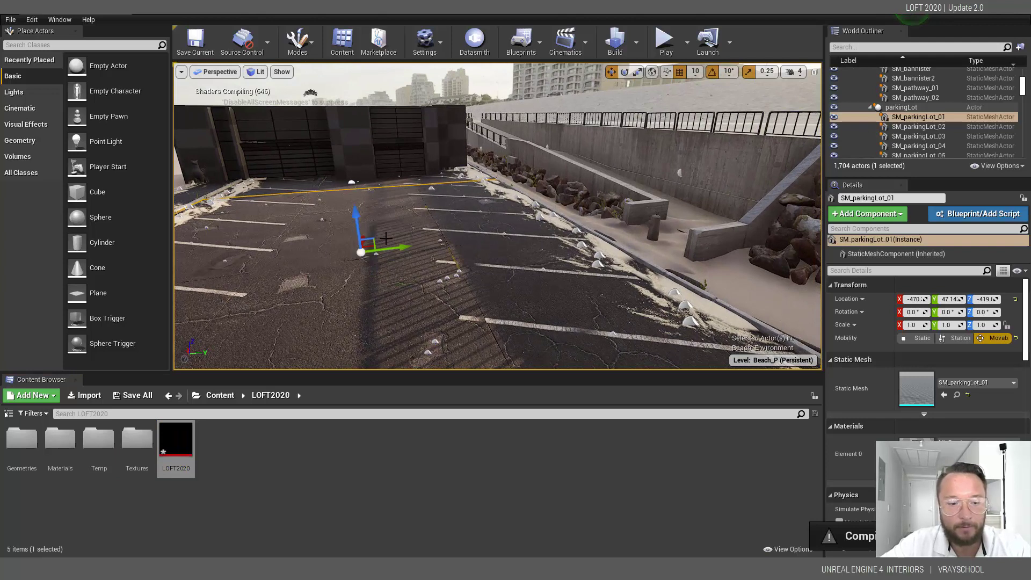
key("ctrl+z")
left_click(355, 135)
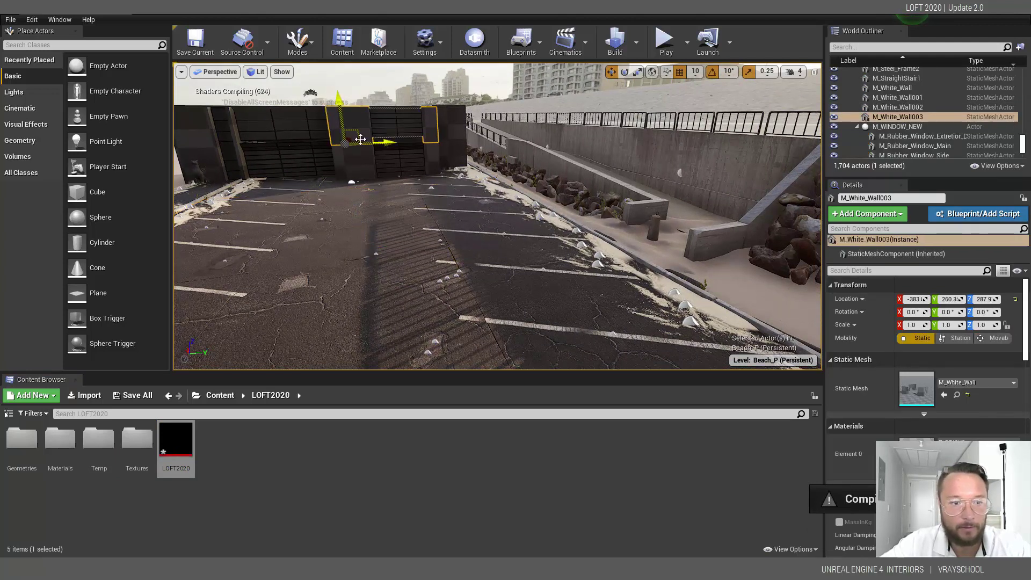
left_click(350, 182)
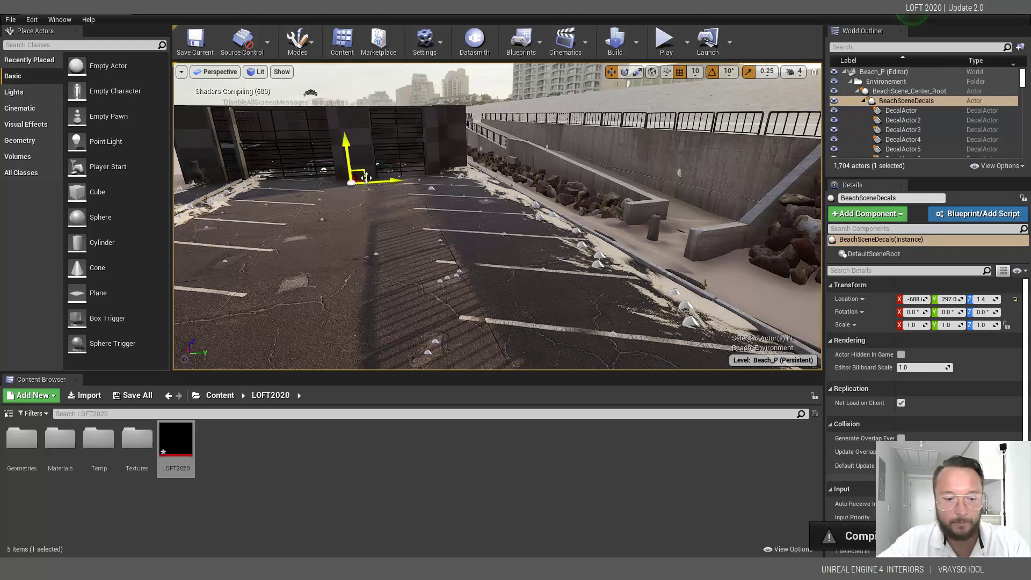
key("f")
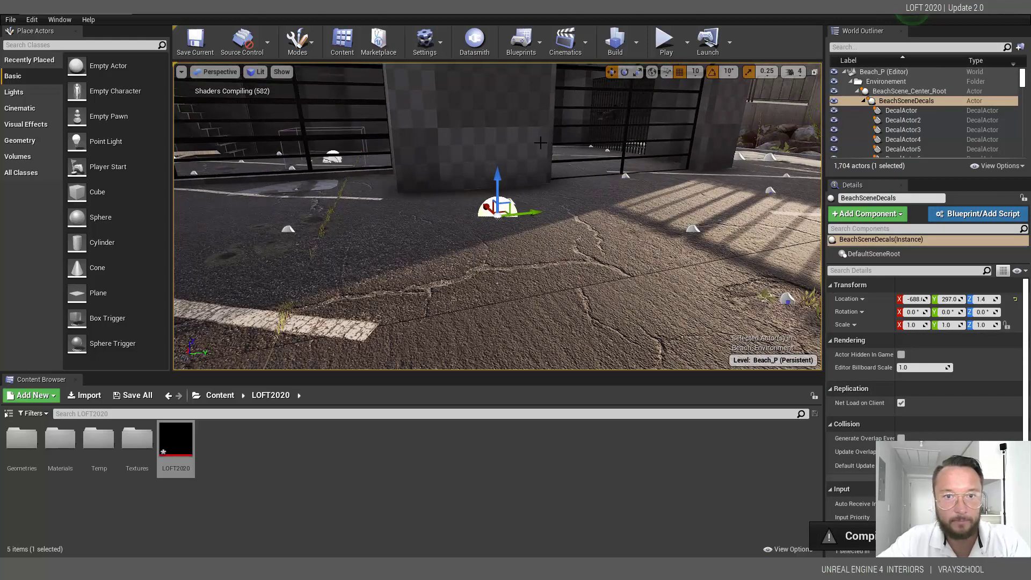
mouse_move(459, 130)
right_mouse_down()
mouse_move(456, 155)
mouse_move(456, 126)
right_mouse_up()
right_click_drag(485, 297, 484, 290)
right_click_drag(579, 298, 537, 351)
Collapse the M_CHAIR, BeachSceneDecals, BeachScene_Center_Root and Lighting groups in the scene hierarchy
left_click(579, 199)
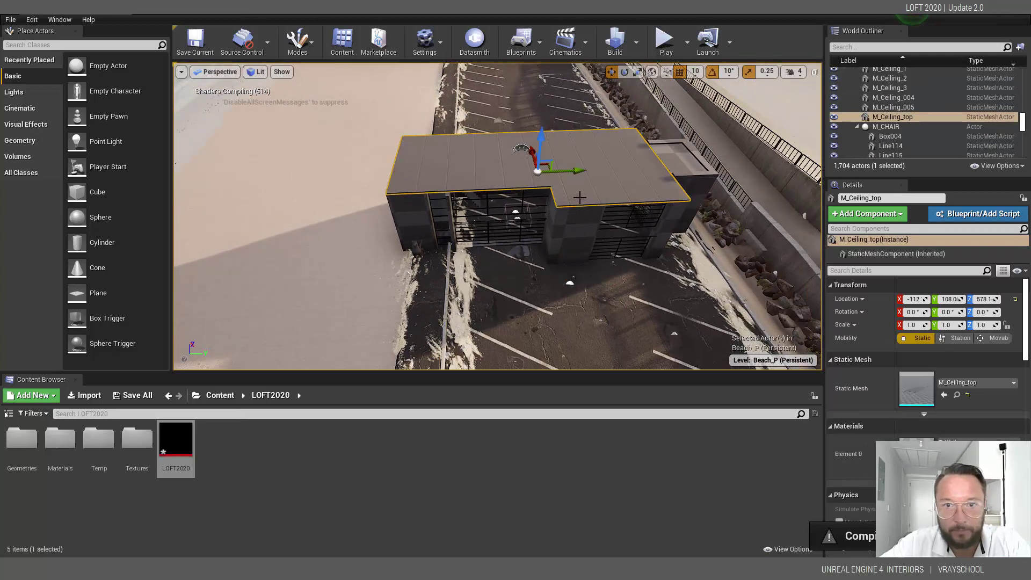
left_click(857, 128)
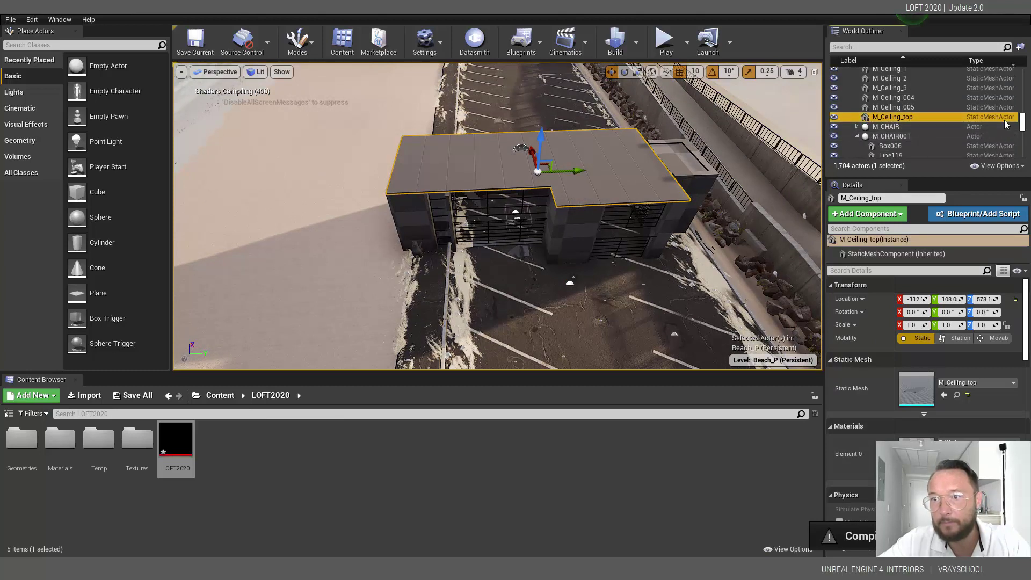
left_click_drag(1023, 122, 1023, 75)
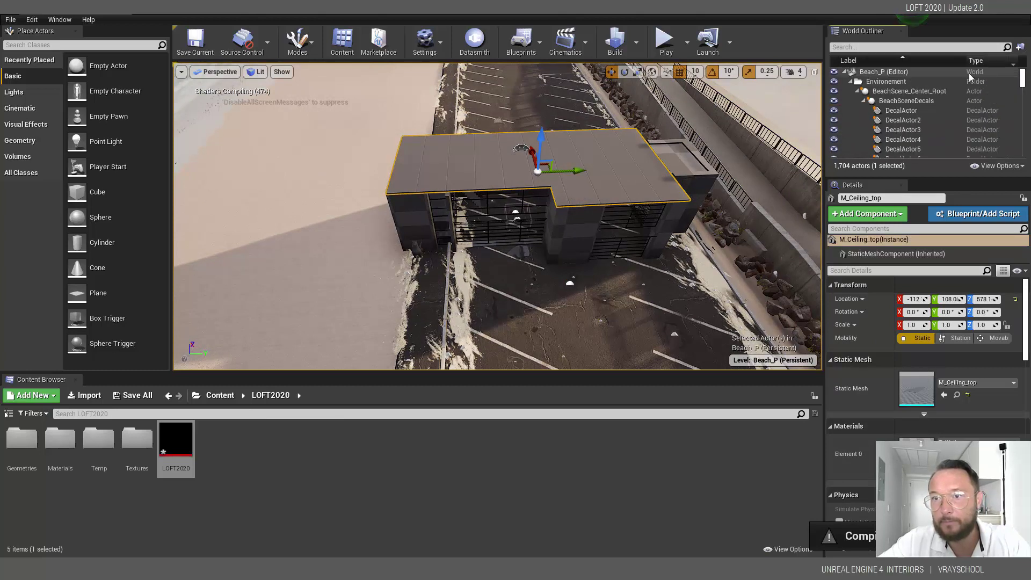
left_click(906, 81)
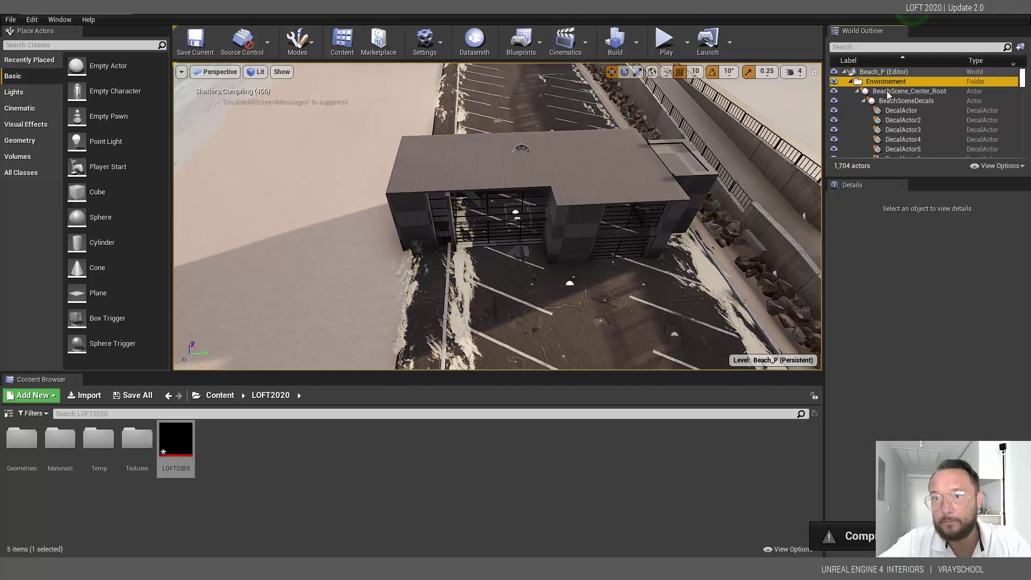
left_click(860, 104)
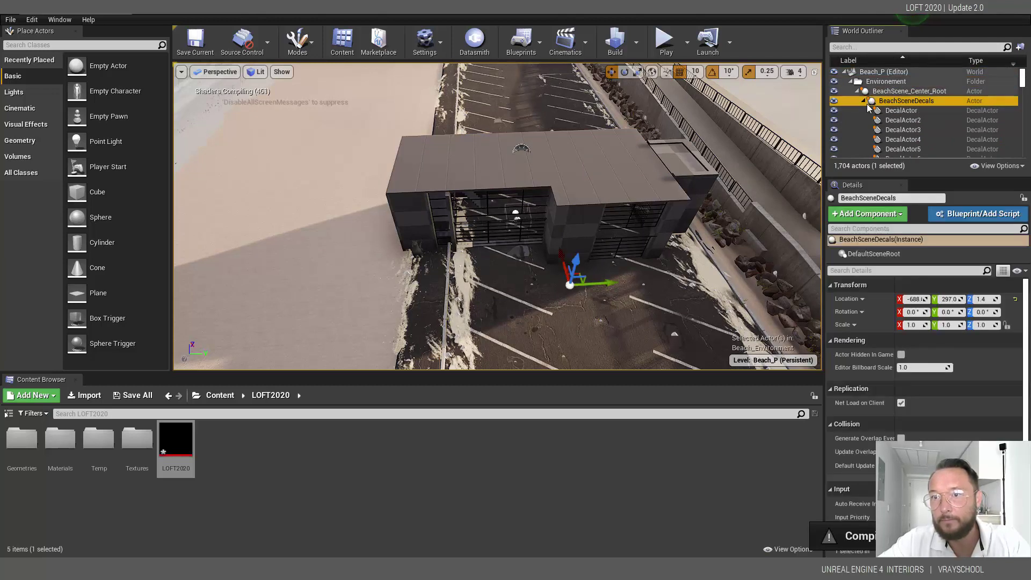
left_click(864, 101)
left_click(857, 91)
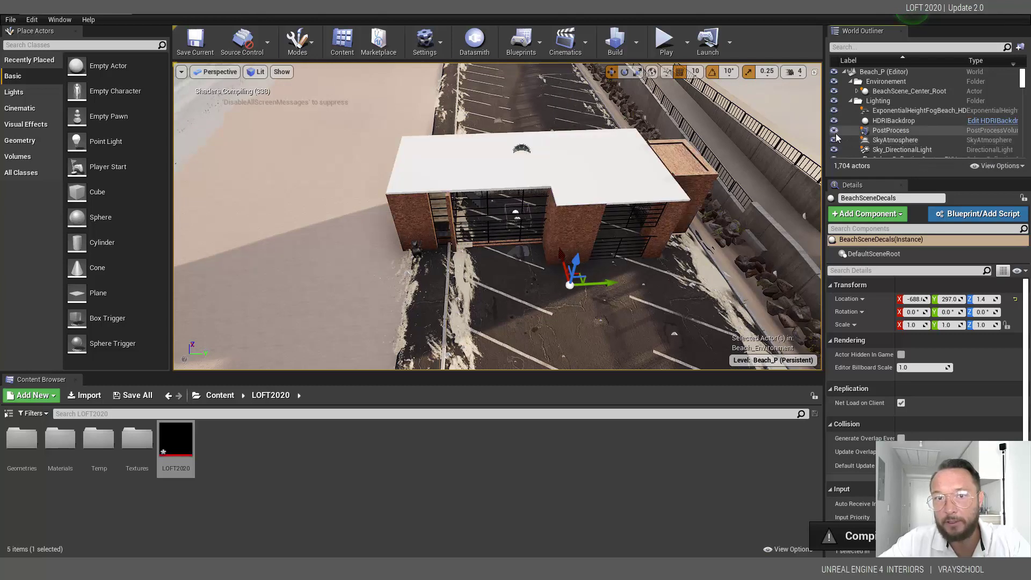
left_click(894, 141)
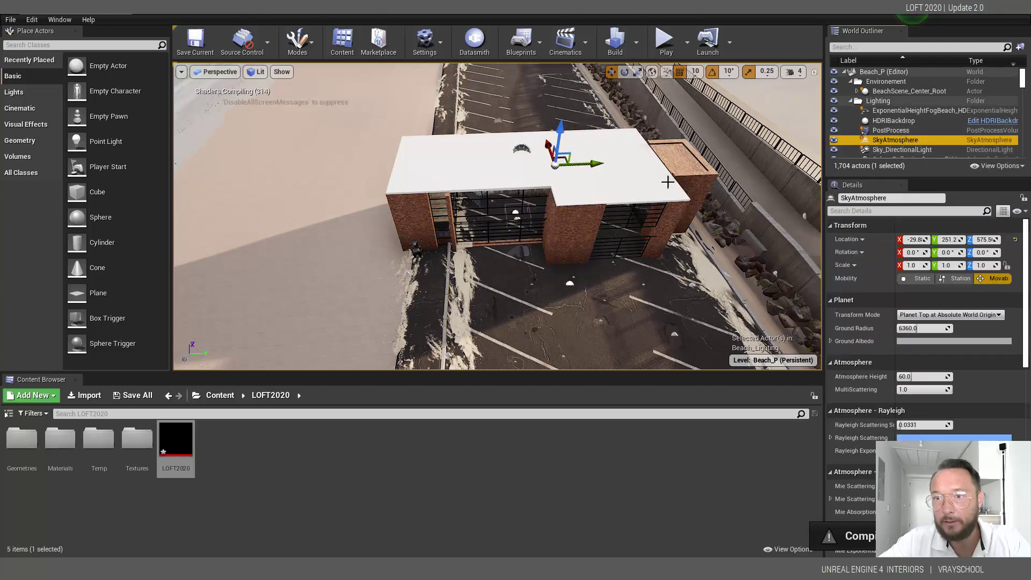
scroll(872, 135, "down", 1)
left_click(850, 84)
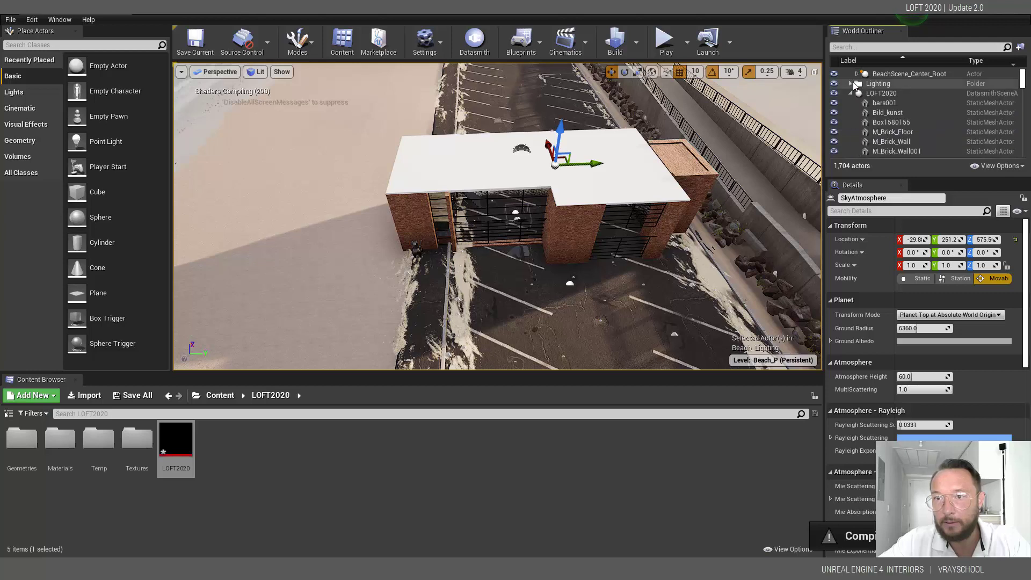
Raise the whole LOFT2020 Datasmith scene actor above the parking lot to a Z location of 430
left_click(884, 93)
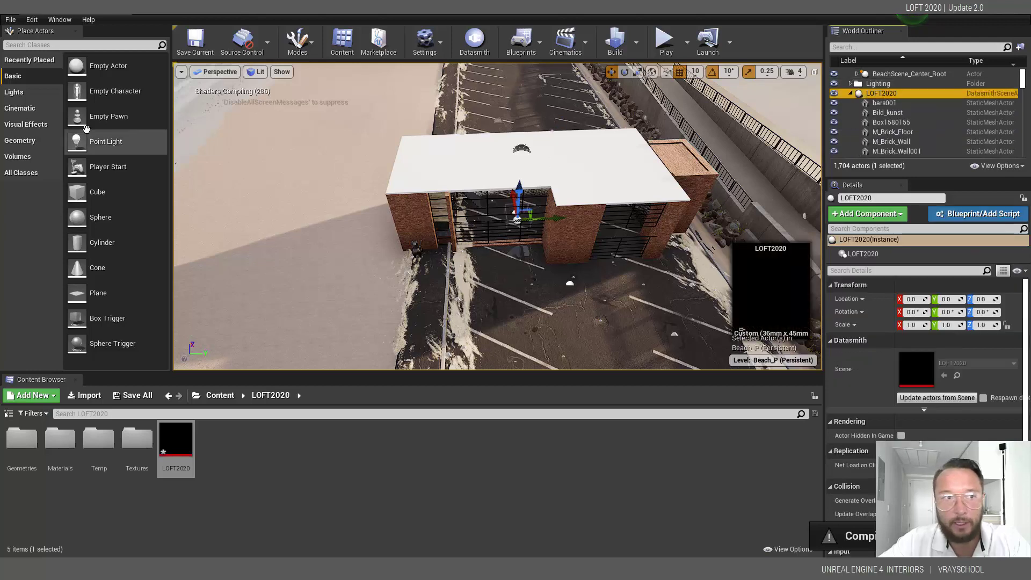
left_click_drag(517, 189, 520, 137)
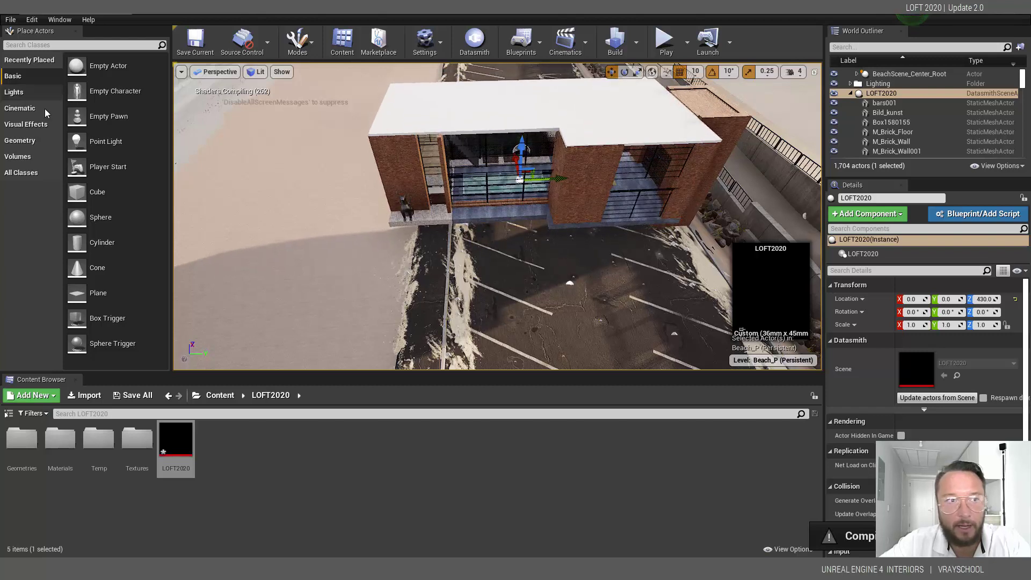
Rotate the whole LOFT2020 scene actor to -90° about the Z axis
left_click(624, 72)
left_click_drag(483, 214, 563, 206)
left_click_drag(656, 284, 467, 225, "alt")
left_click_drag(494, 359, 446, 364, "alt")
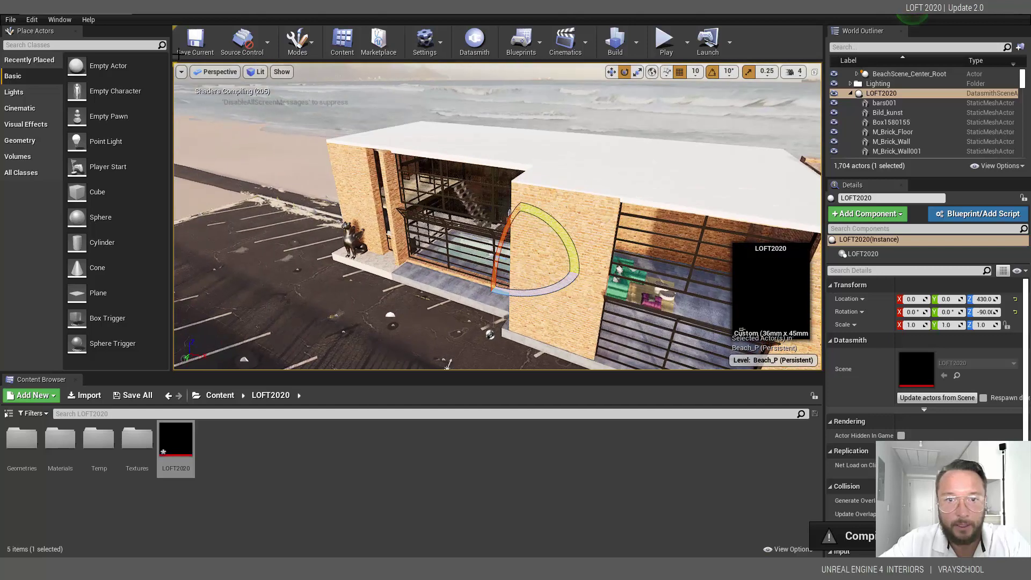
Move the LOFT2020 scene actor across the parking lot along Y to a location of 760
left_click(612, 73)
left_click_drag(509, 269, 465, 304)
middle_click_drag(548, 281, 548, 354)
middle_click_drag(461, 206, 478, 225)
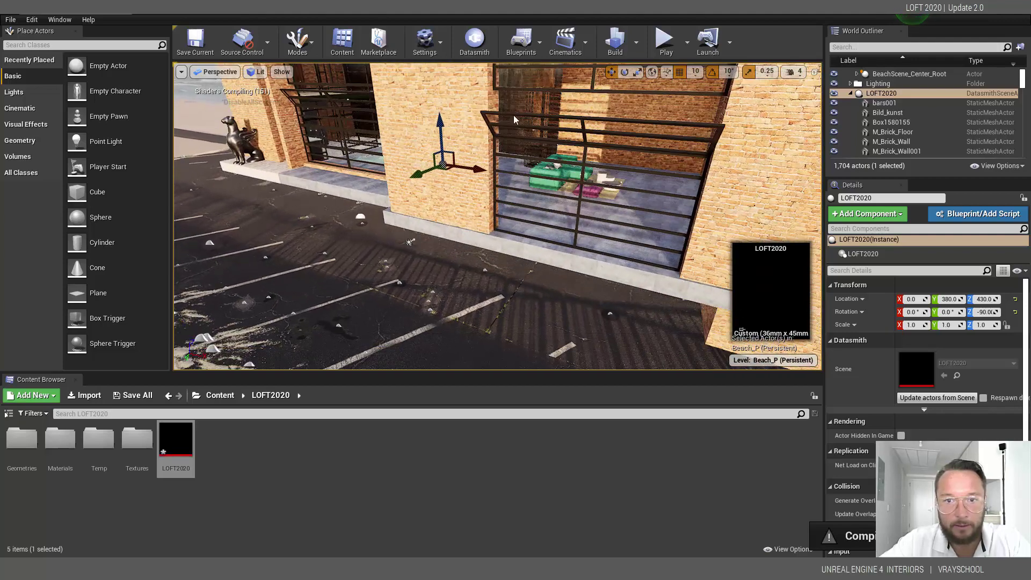
scroll(461, 207, "down", 4)
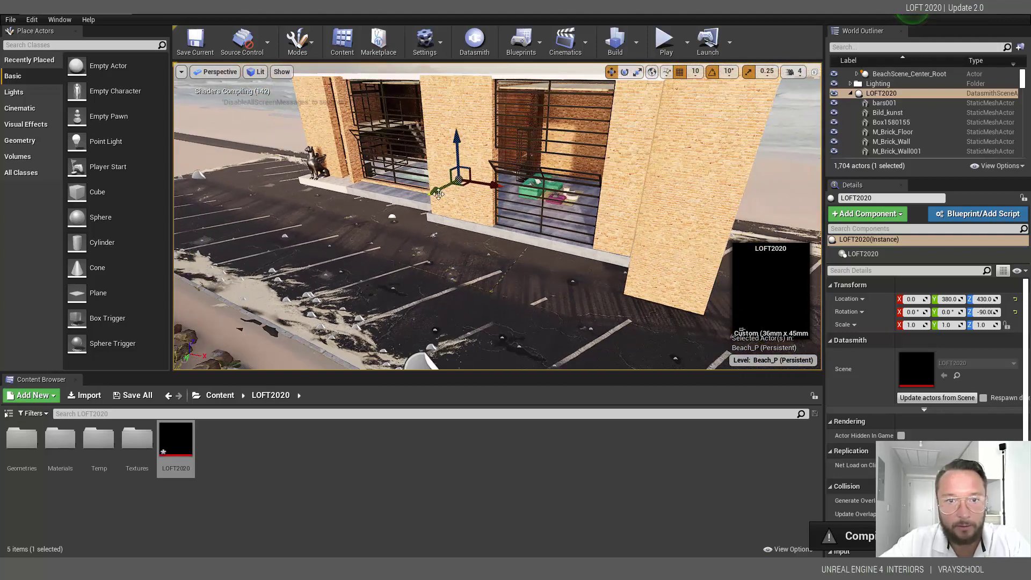
left_click_drag(434, 235, 390, 225, "shift")
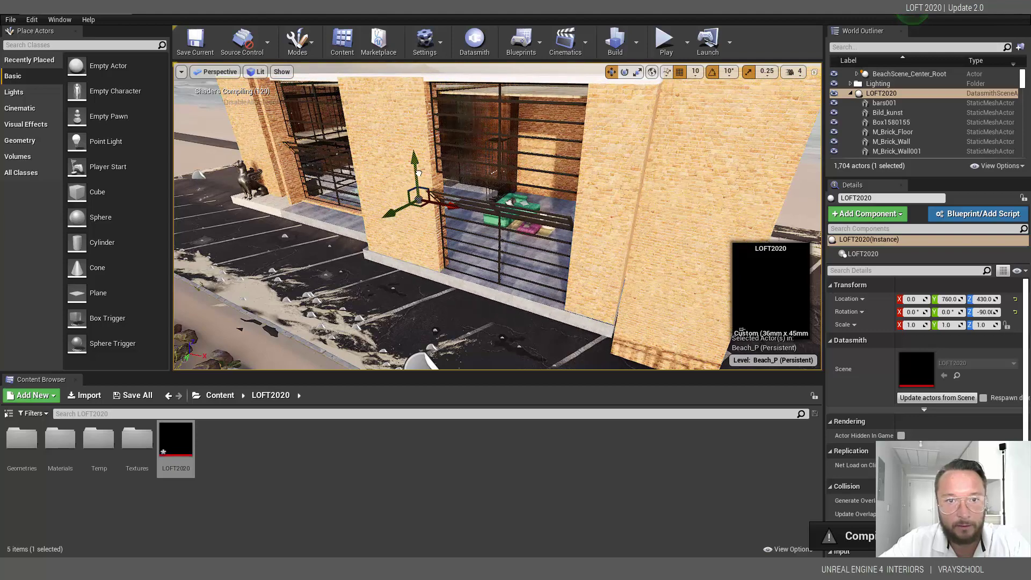
Lower the LOFT2020 scene actor toward the asphalt to a Z location of 190
left_click_drag(412, 172, 586, 182)
scroll(422, 215, "down", 4)
left_click_drag(444, 226, 473, 180, "alt")
scroll(444, 226, "up", 4)
right_click_drag(678, 189, 657, 202)
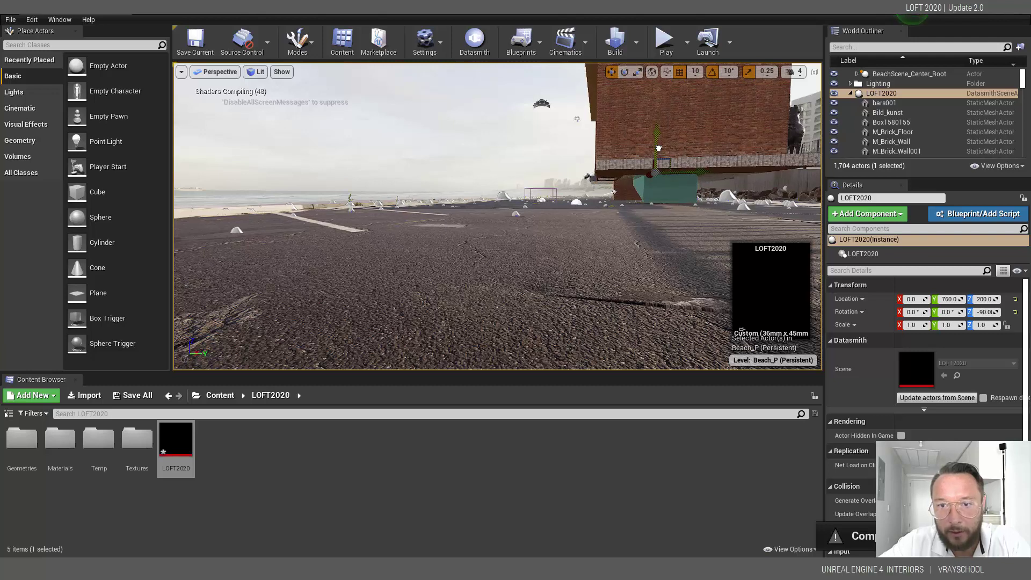
left_click_drag(659, 150, 659, 149)
middle_click_drag(658, 150, 647, 157)
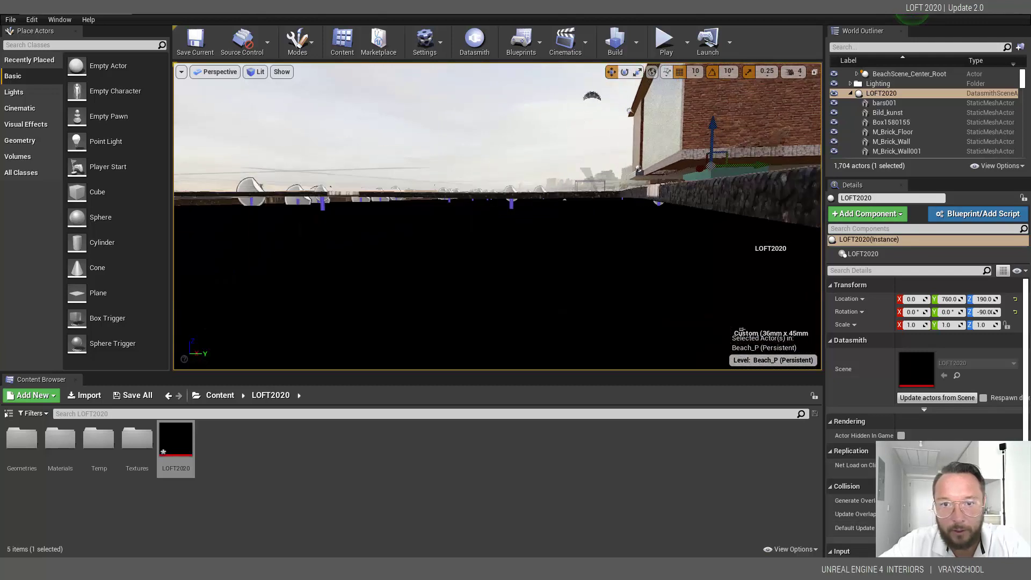
Adjust the LOFT2020 scene actor's placement beside the promenade railing to Y 850 and Z 230
left_click_drag(811, 167, 560, 217, "alt")
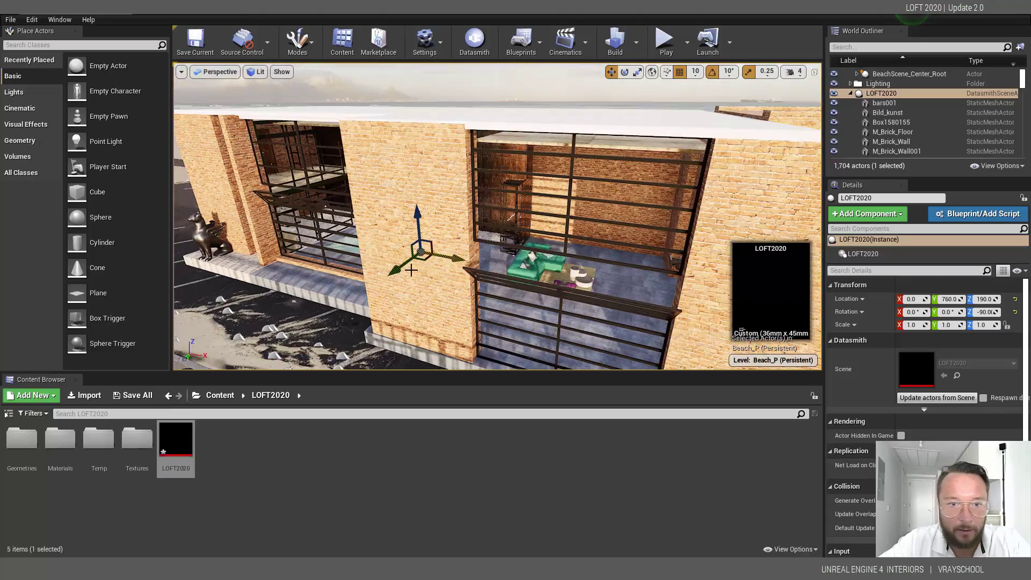
left_click_drag(387, 272, 340, 297)
middle_click_drag(340, 297, 340, 376)
right_click_drag(340, 298, 340, 297)
right_click_drag(417, 230, 417, 230)
left_click_drag(414, 225, 455, 194)
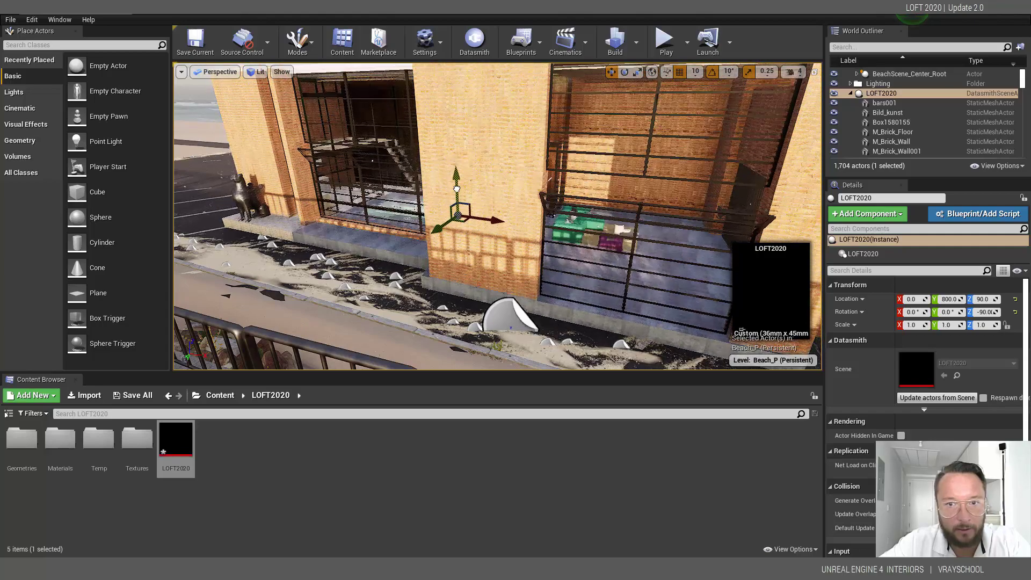
left_click_drag(458, 178, 458, 152)
right_click_drag(551, 235, 550, 235)
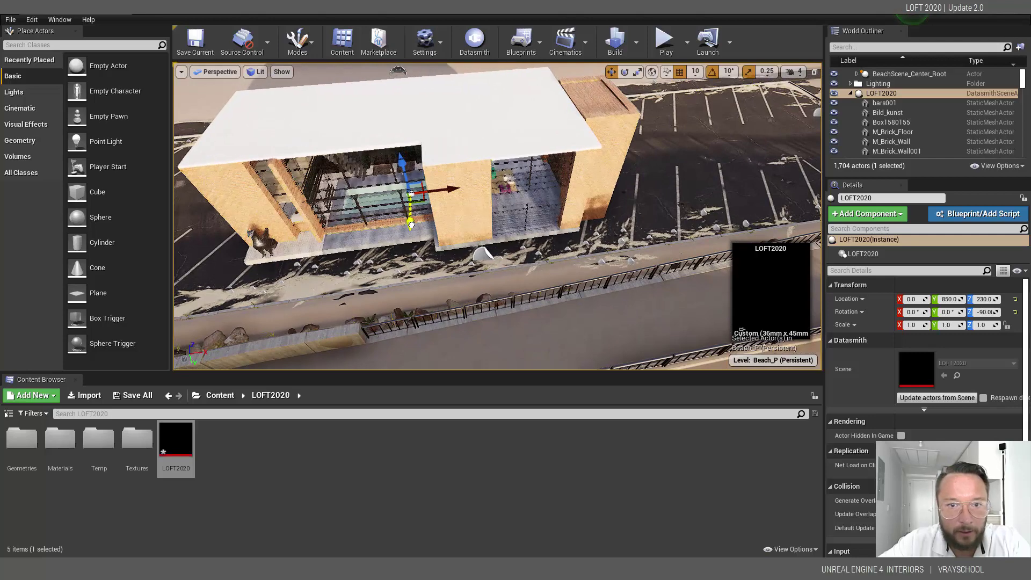
left_click_drag(411, 225, 411, 224)
right_click_drag(411, 223, 411, 229)
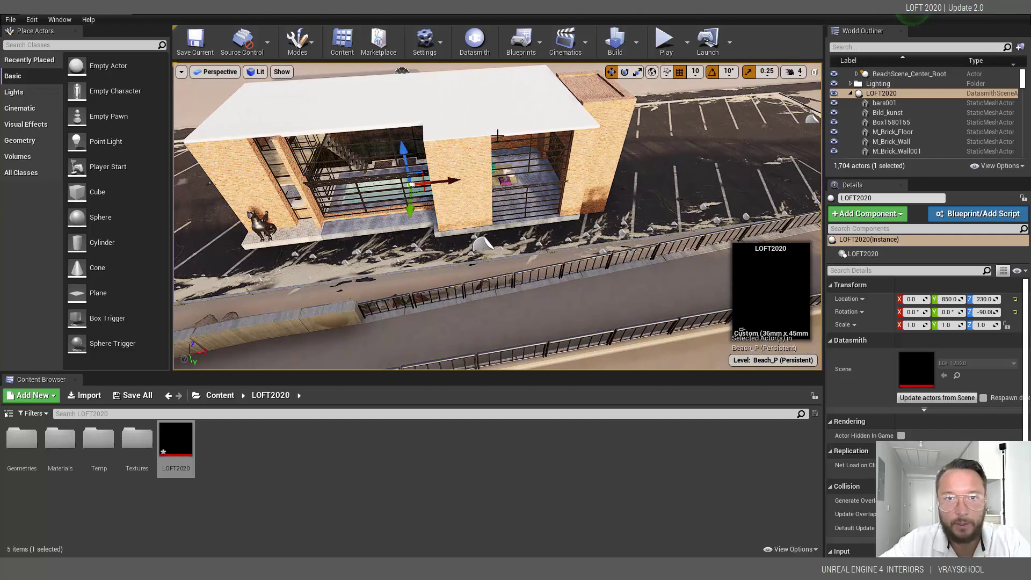
scroll(548, 140, "up", 2)
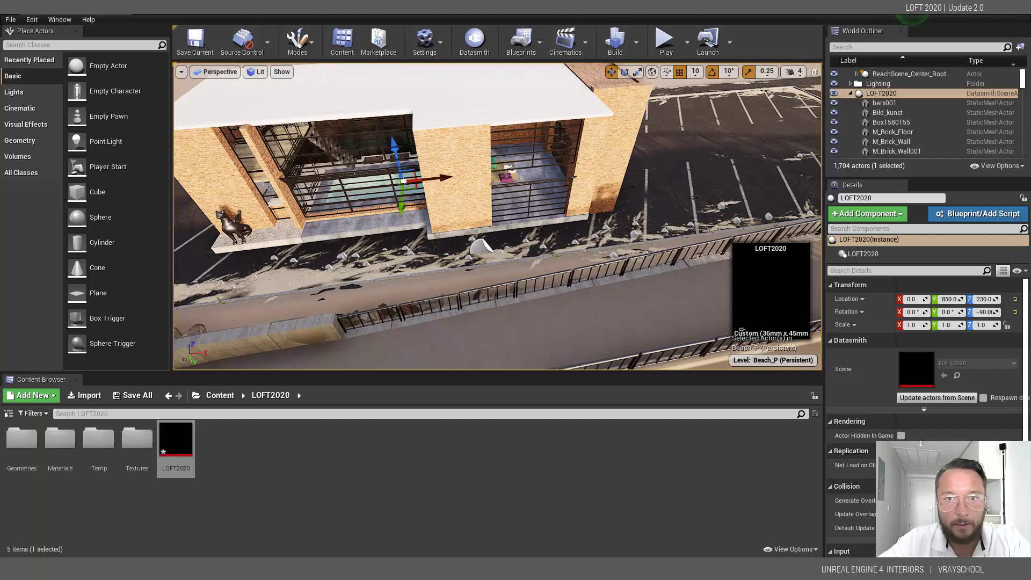
View the scene through VRayPhysicalCamera001, then stop piloting that camera
left_click_drag(439, 201, 220, 210, "alt")
left_click(181, 71)
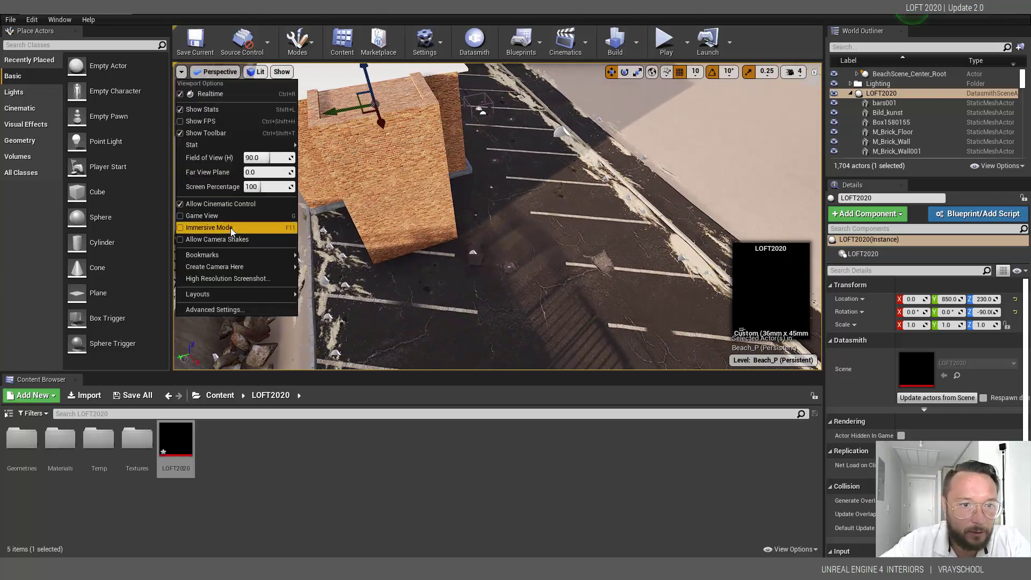
left_click(204, 74)
left_click(203, 74)
left_click(238, 195)
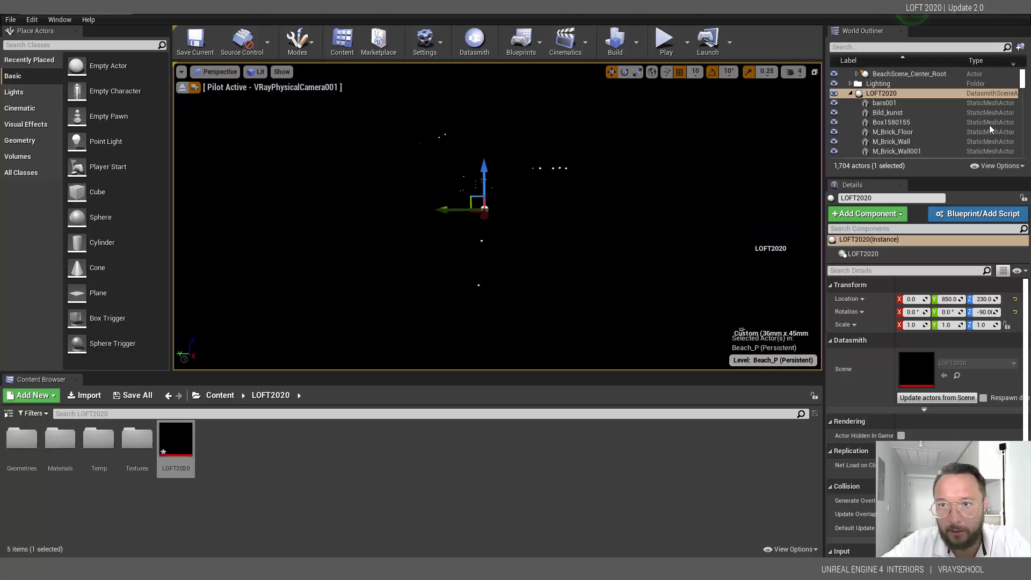
left_click(853, 93)
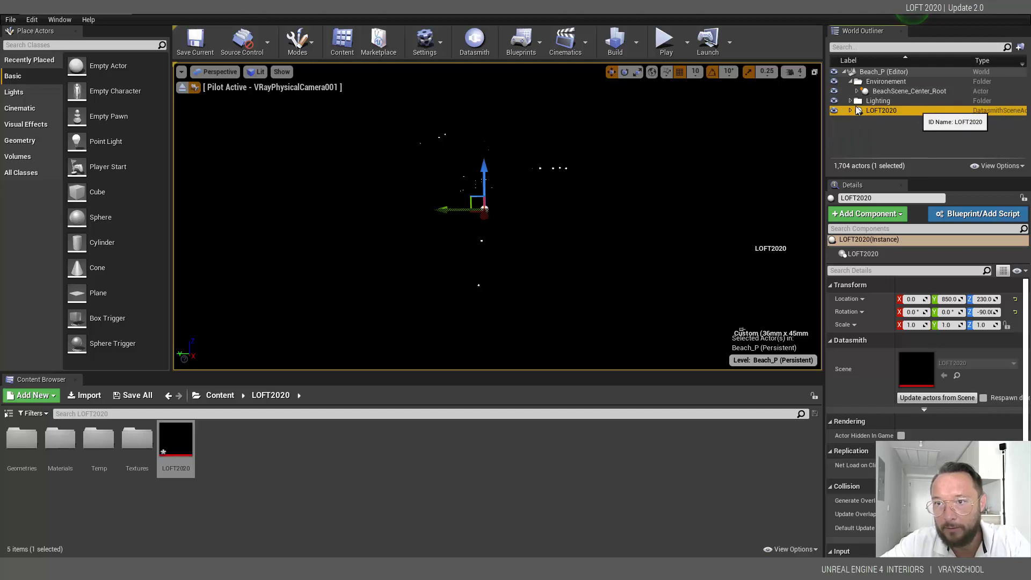
left_click(850, 110)
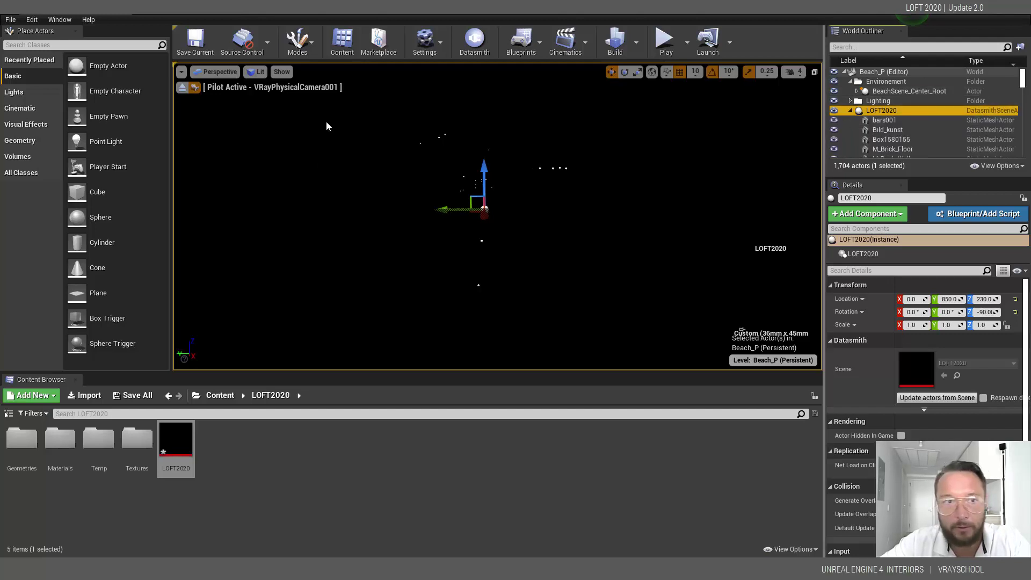
left_click(182, 88)
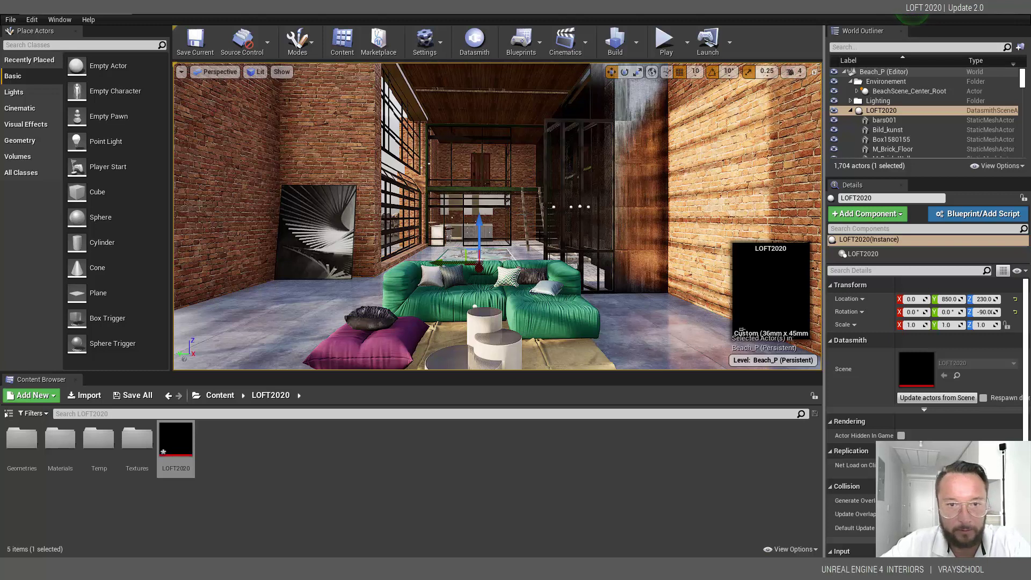
Play the level in the viewport and walk through the loft to examine the furniture, pool, windows and brick walls
left_click(666, 40)
left_click(533, 191)
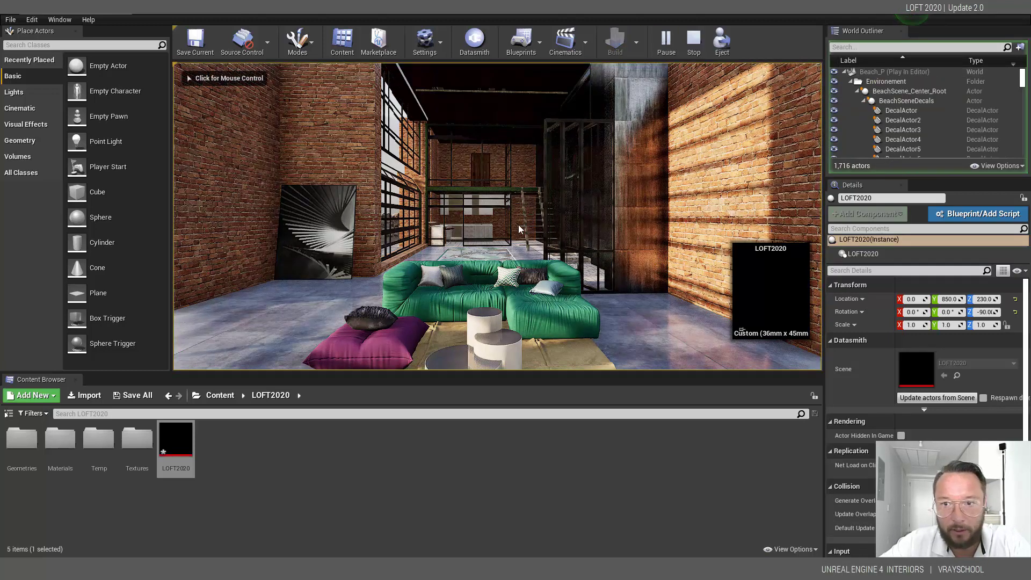
key("w")
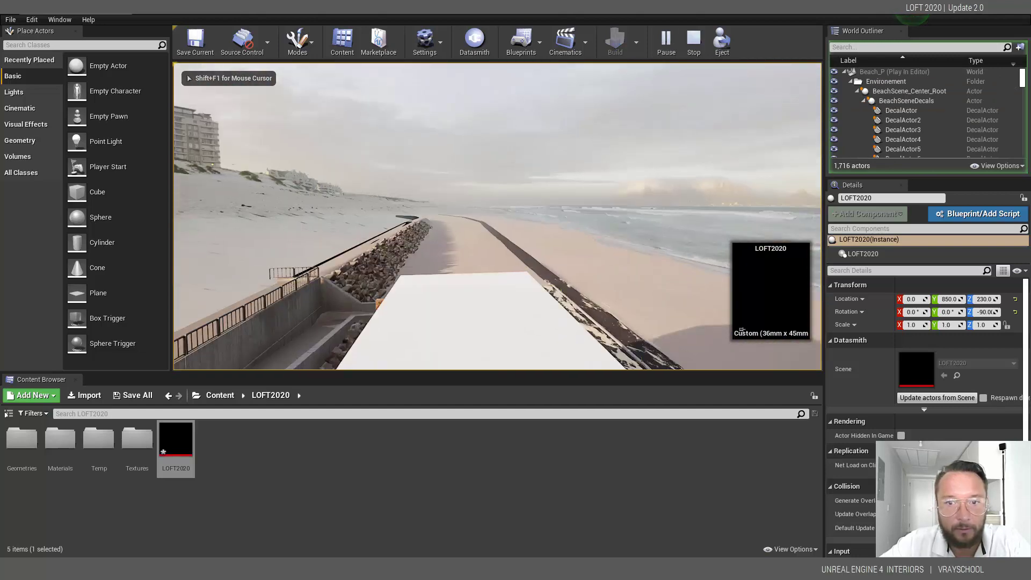
key("s")
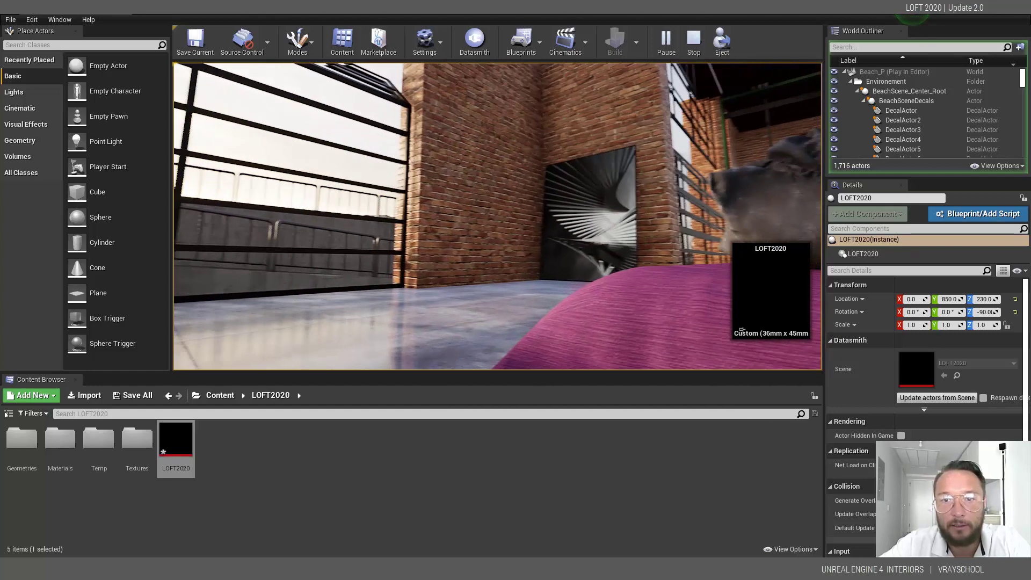
key("w")
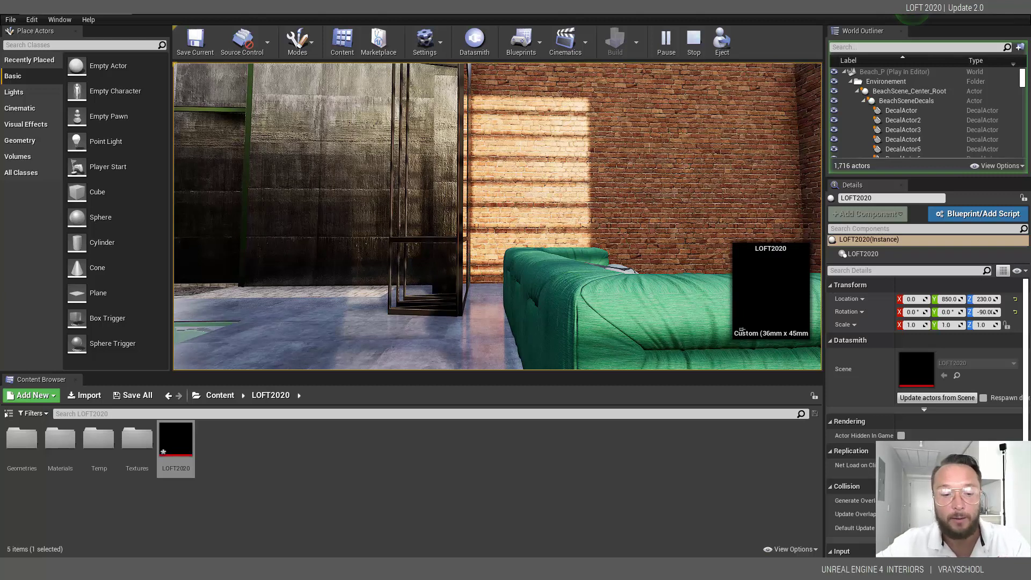
key("w")
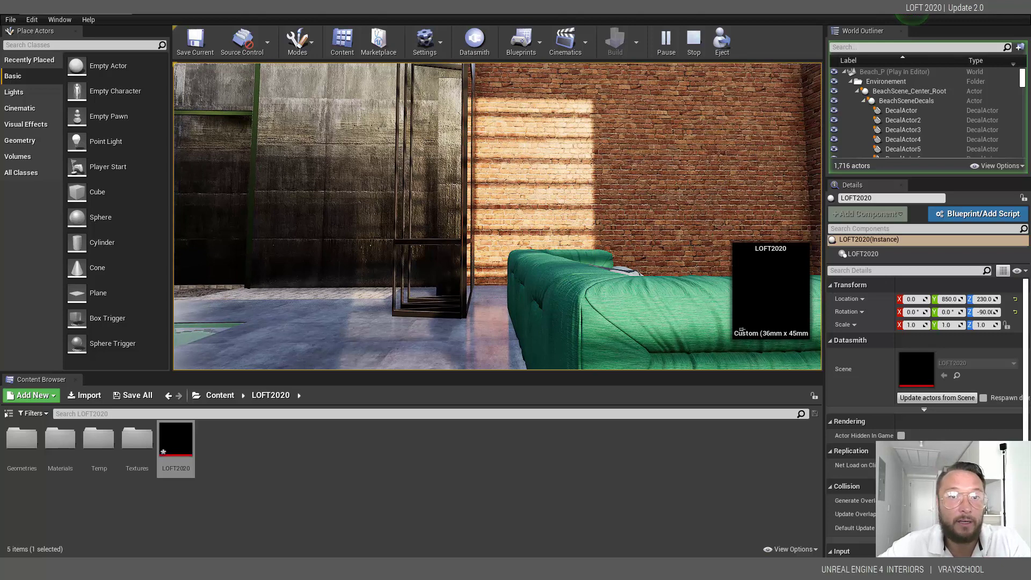
key("s")
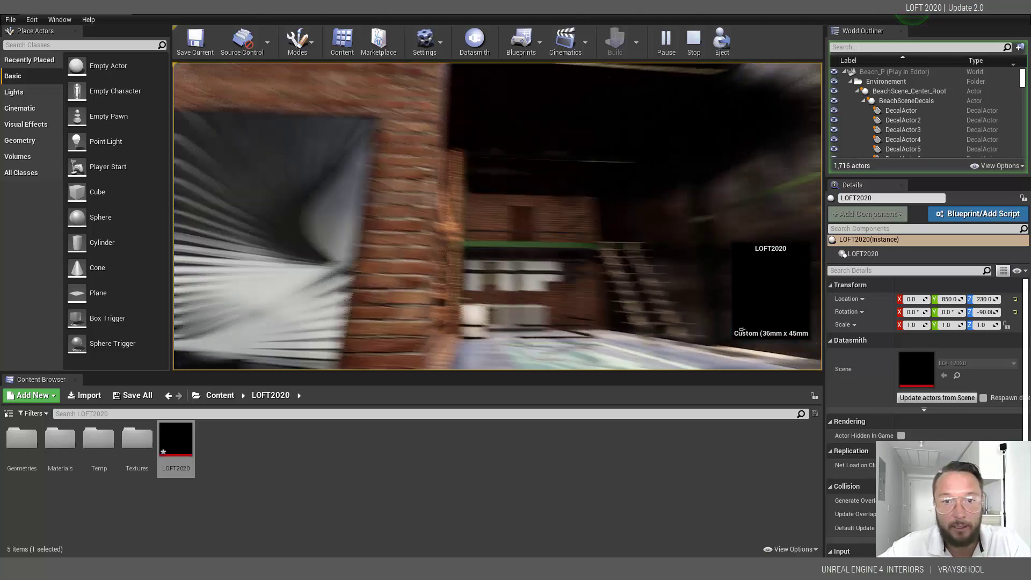
key("d")
key("w")
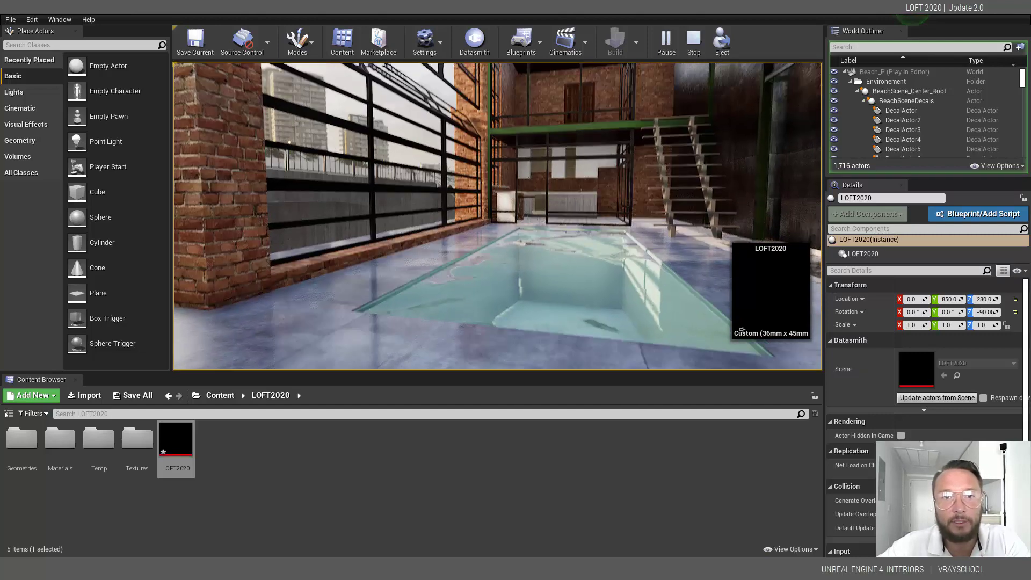
key("w")
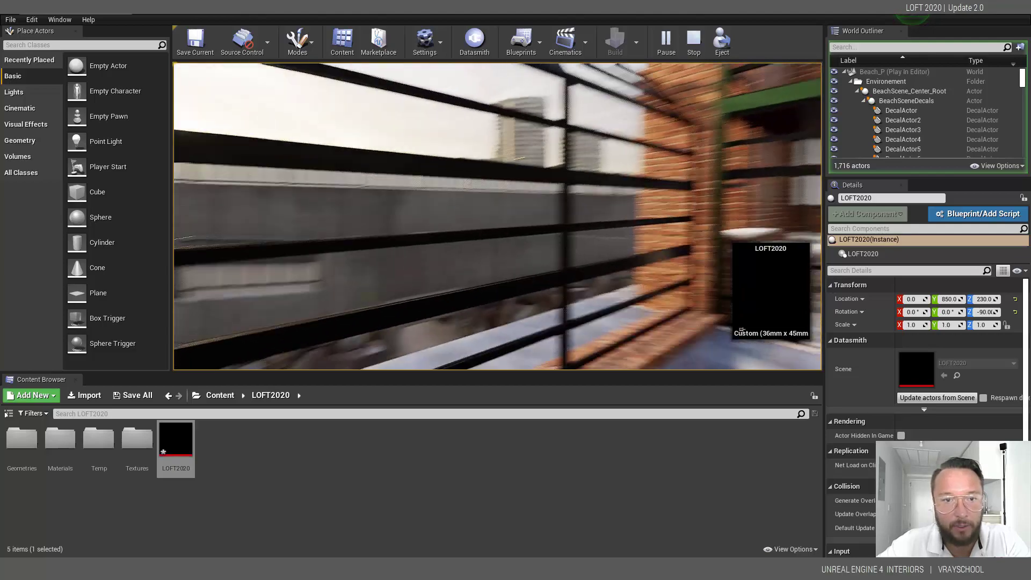
key("s")
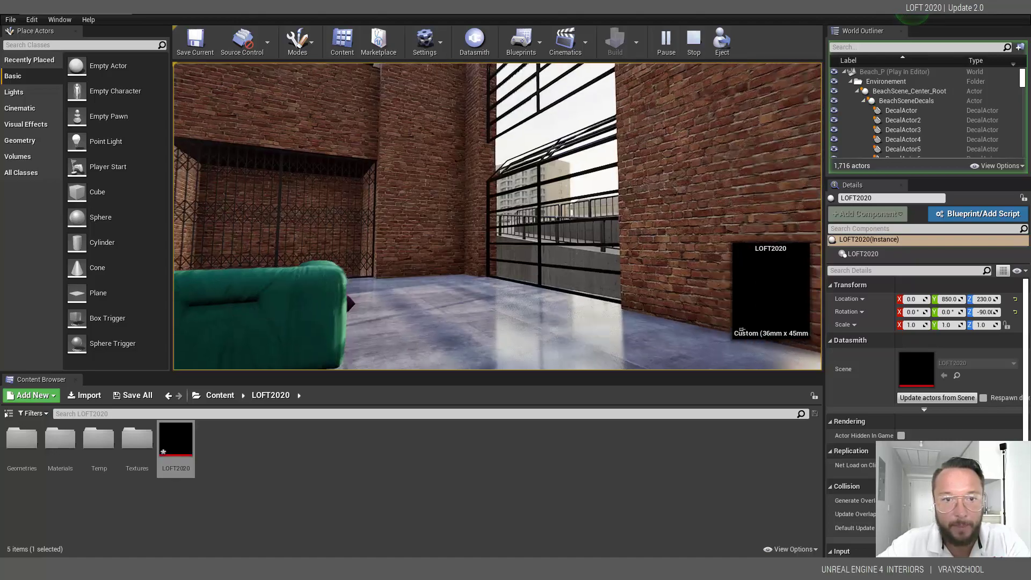
key("w")
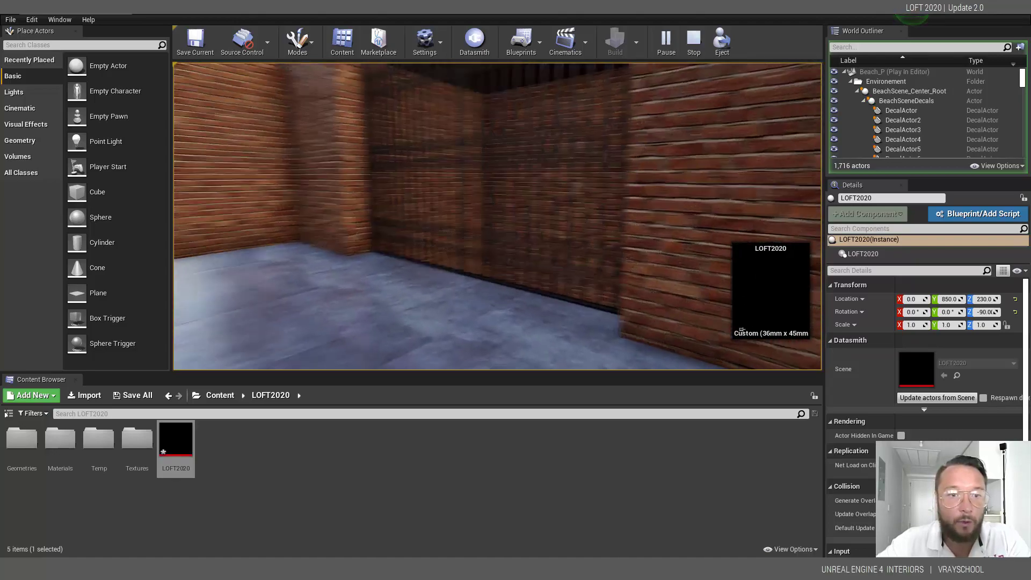
key("d")
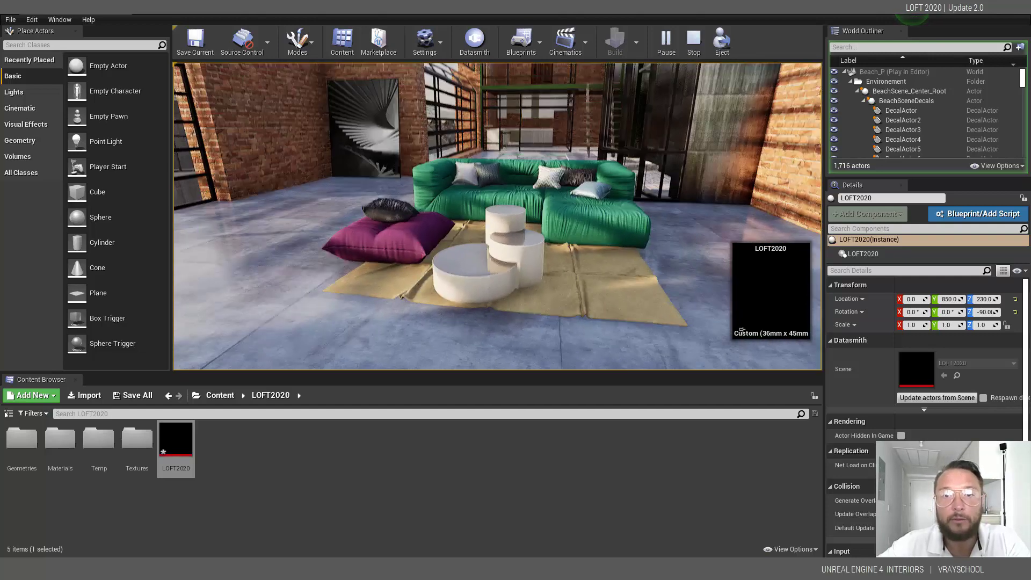